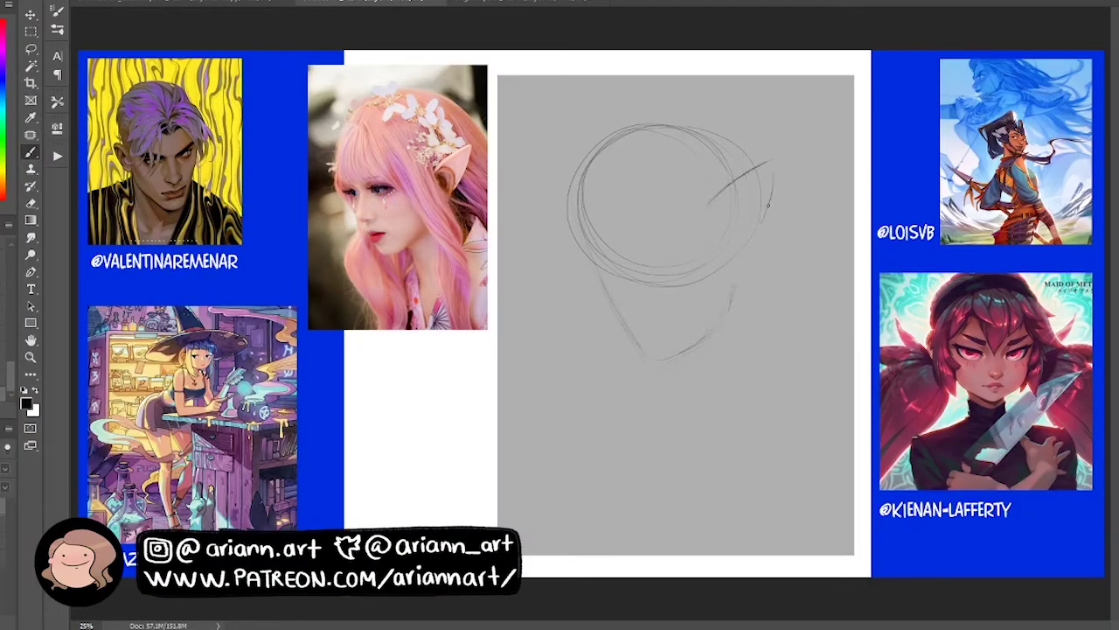
Step: Sketch the pointed elf ear at the side of the head with ring and stud piercings
{"action": "left_click_drag", "start_coordinate": [767, 205], "coordinate": [731, 203]}
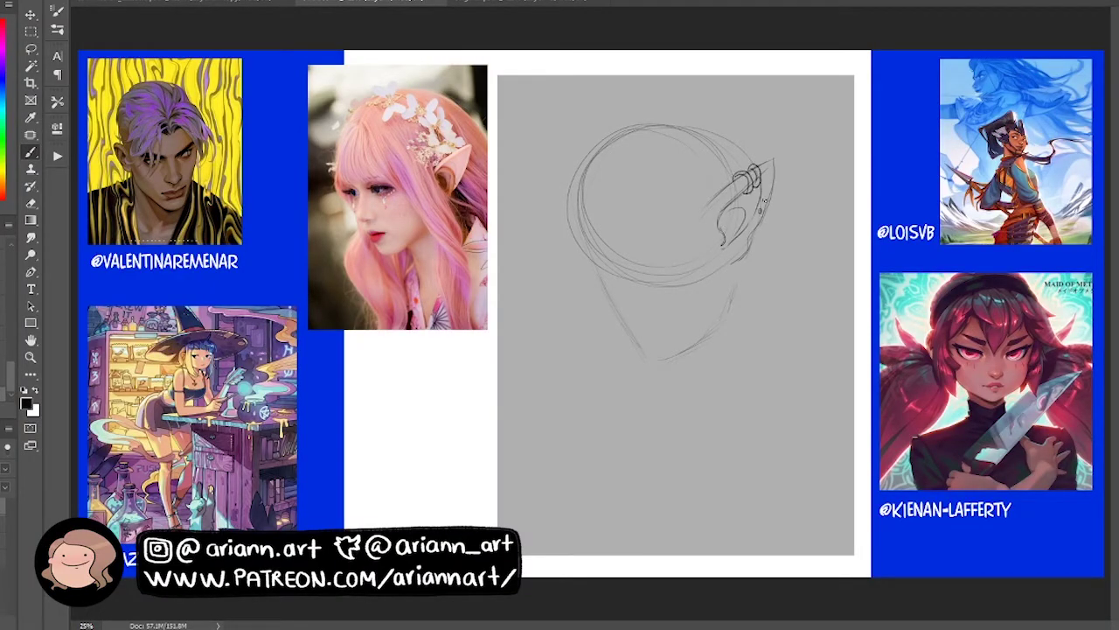
{"action": "left_click_drag", "start_coordinate": [758, 223], "coordinate": [759, 248]}
{"action": "mouse_move", "coordinate": [598, 260]}
{"action": "left_mouse_down"}
{"action": "mouse_move", "coordinate": [636, 184]}
{"action": "mouse_move", "coordinate": [634, 212]}
{"action": "mouse_move", "coordinate": [593, 254]}
{"action": "mouse_move", "coordinate": [593, 230]}
{"action": "mouse_move", "coordinate": [639, 254]}
{"action": "mouse_move", "coordinate": [631, 181]}
{"action": "mouse_move", "coordinate": [676, 225]}
{"action": "left_mouse_up"}
{"action": "key", "text": "ctrl+z"}
{"action": "key", "text": "ctrl+z"}
{"action": "key", "text": "ctrl+z"}
{"action": "key", "text": "ctrl+z"}
{"action": "key", "text": "ctrl+z"}
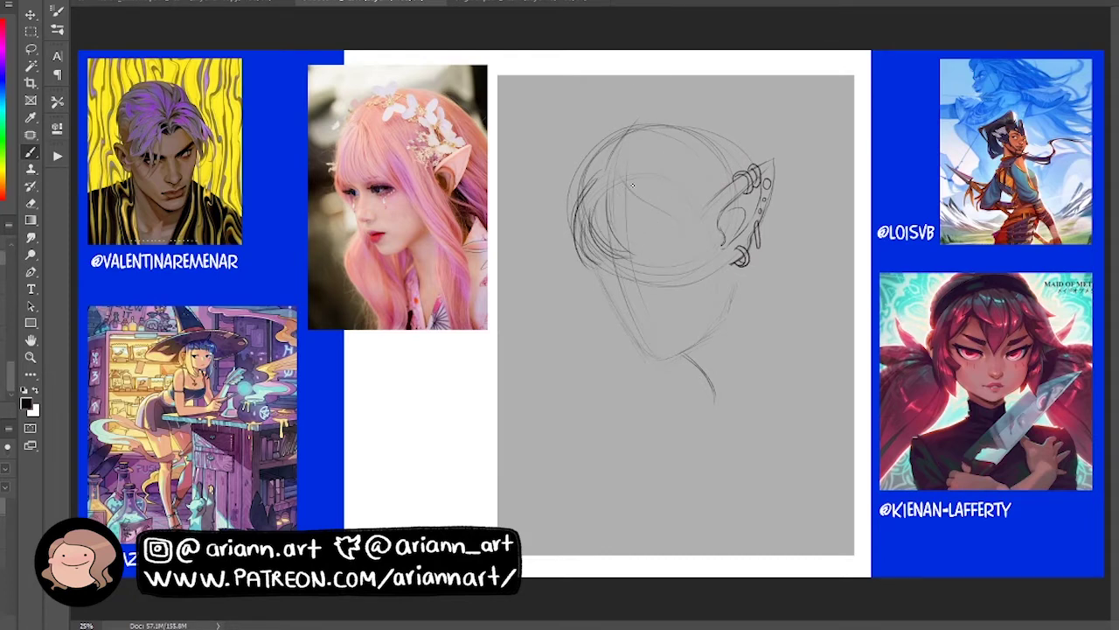
Step: Sketch fringe strands over the forehead and long wavy locks falling from beside the cheek to the chest
{"action": "key", "text": "e"}
{"action": "key", "text": "b"}
{"action": "left_click_drag", "start_coordinate": [610, 167], "coordinate": [671, 219]}
{"action": "left_click_drag", "start_coordinate": [649, 207], "coordinate": [658, 252]}
{"action": "left_click_drag", "start_coordinate": [622, 188], "coordinate": [642, 252]}
{"action": "left_click_drag", "start_coordinate": [637, 196], "coordinate": [651, 244]}
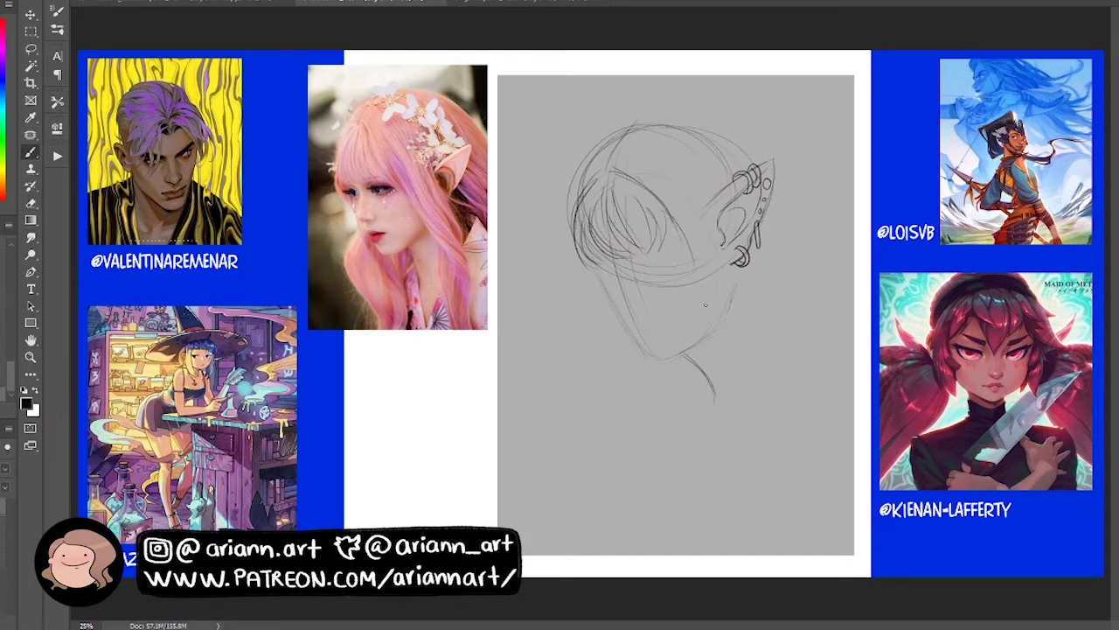
{"action": "mouse_move", "coordinate": [691, 185]}
{"action": "left_mouse_down"}
{"action": "mouse_move", "coordinate": [798, 385]}
{"action": "mouse_move", "coordinate": [803, 477]}
{"action": "mouse_move", "coordinate": [754, 488]}
{"action": "left_mouse_up"}
{"action": "left_click_drag", "start_coordinate": [770, 351], "coordinate": [805, 499]}
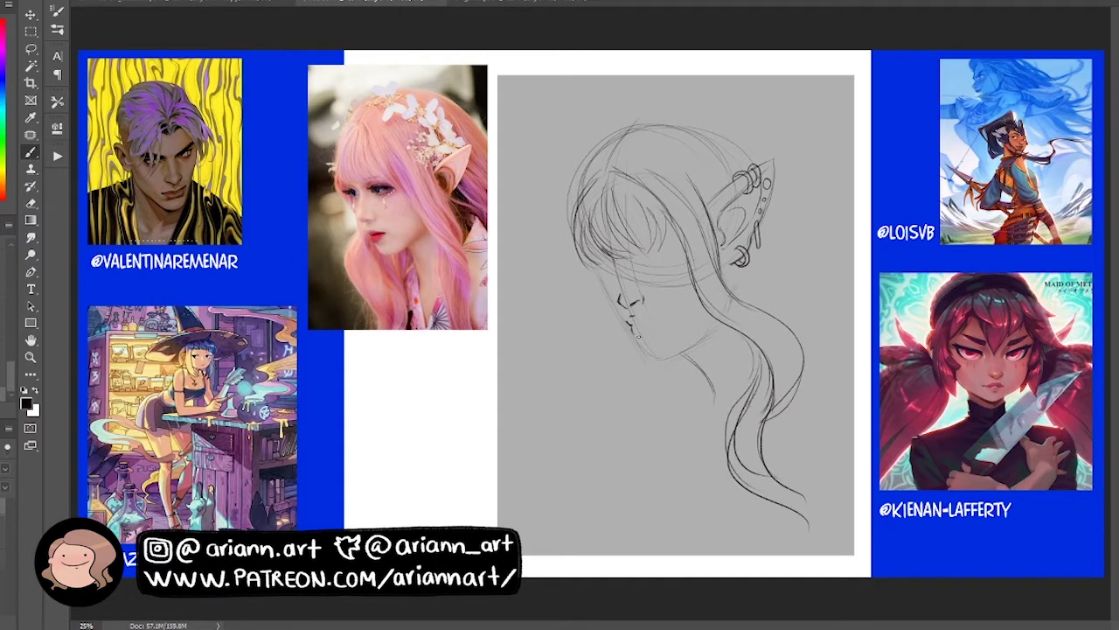
Step: Sketch the lips, jaw and neck line, and add tear streaks running from the near eye down the cheek
{"action": "left_click_drag", "start_coordinate": [640, 320], "coordinate": [653, 318]}
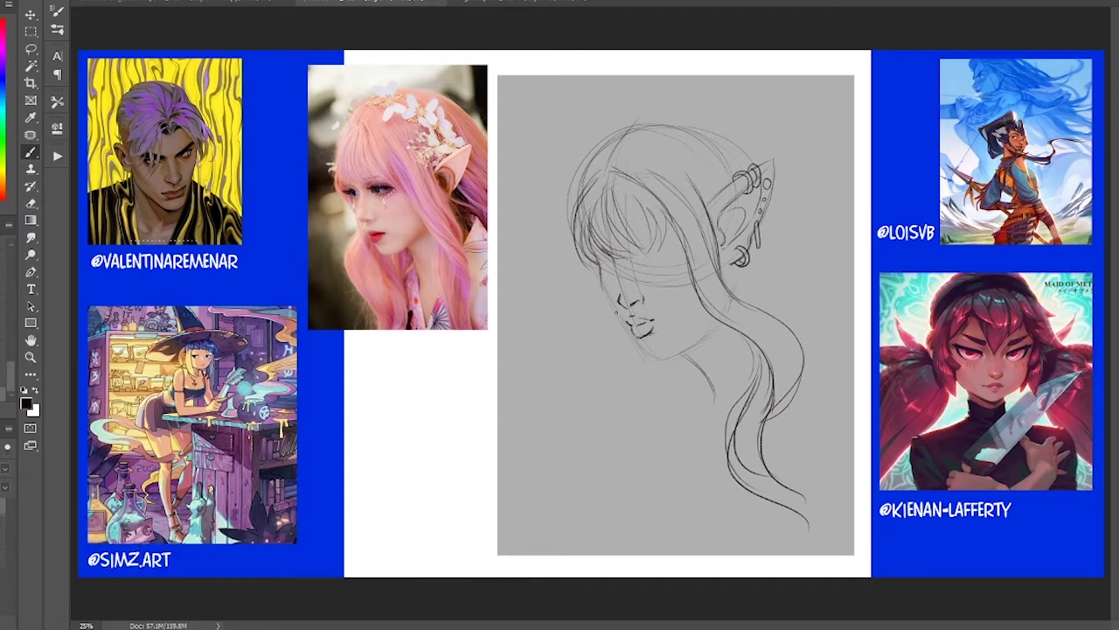
{"action": "left_click_drag", "start_coordinate": [680, 348], "coordinate": [715, 315]}
{"action": "left_click_drag", "start_coordinate": [686, 348], "coordinate": [713, 402]}
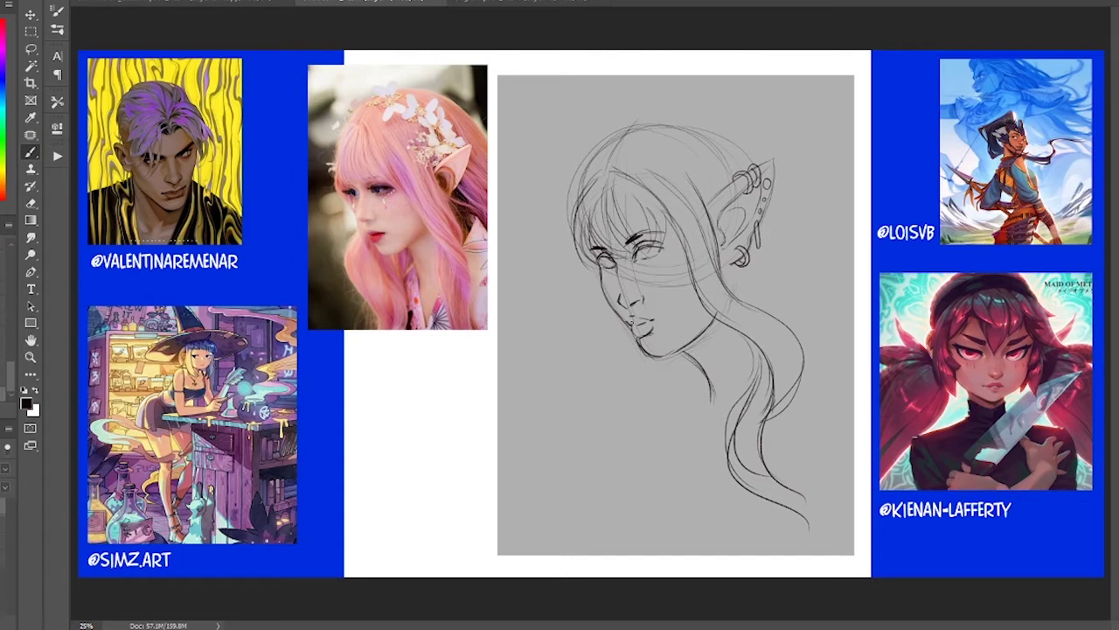
{"action": "left_click_drag", "start_coordinate": [652, 262], "coordinate": [683, 332]}
{"action": "left_click_drag", "start_coordinate": [658, 266], "coordinate": [686, 329]}
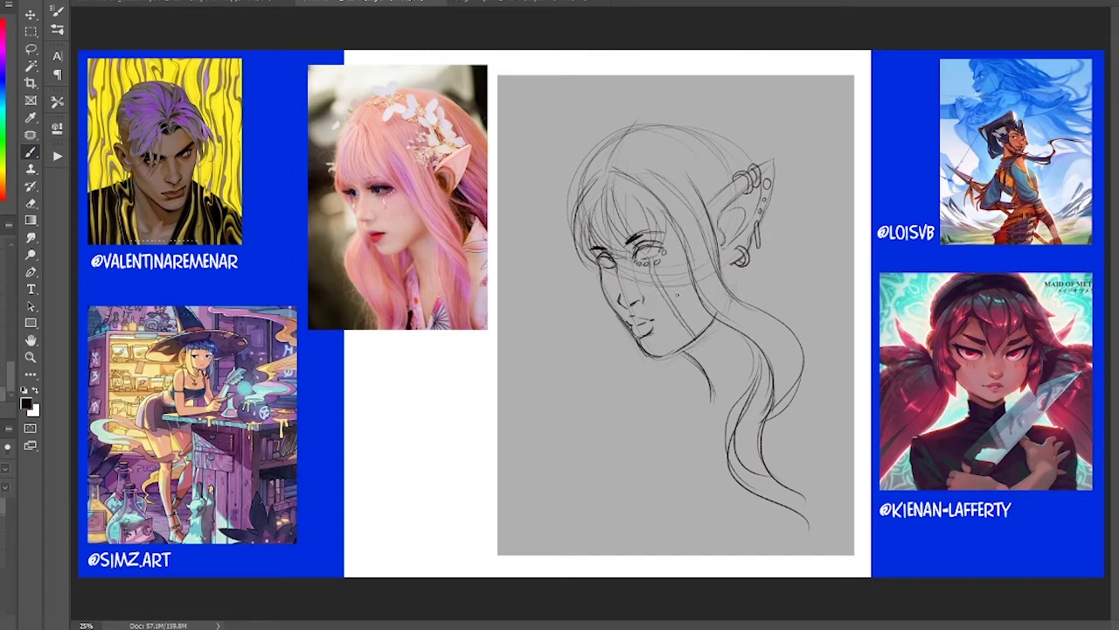
{"action": "left_click_drag", "start_coordinate": [675, 286], "coordinate": [701, 321]}
Step: Free-transform the whole head sketch to make it slightly narrower and taller
{"action": "key", "text": "ctrl+t"}
{"action": "left_click_drag", "start_coordinate": [803, 95], "coordinate": [819, 105]}
{"action": "key", "text": "Return"}
{"action": "key", "text": "ctrl+t"}
{"action": "right_click", "coordinate": [610, 152]}
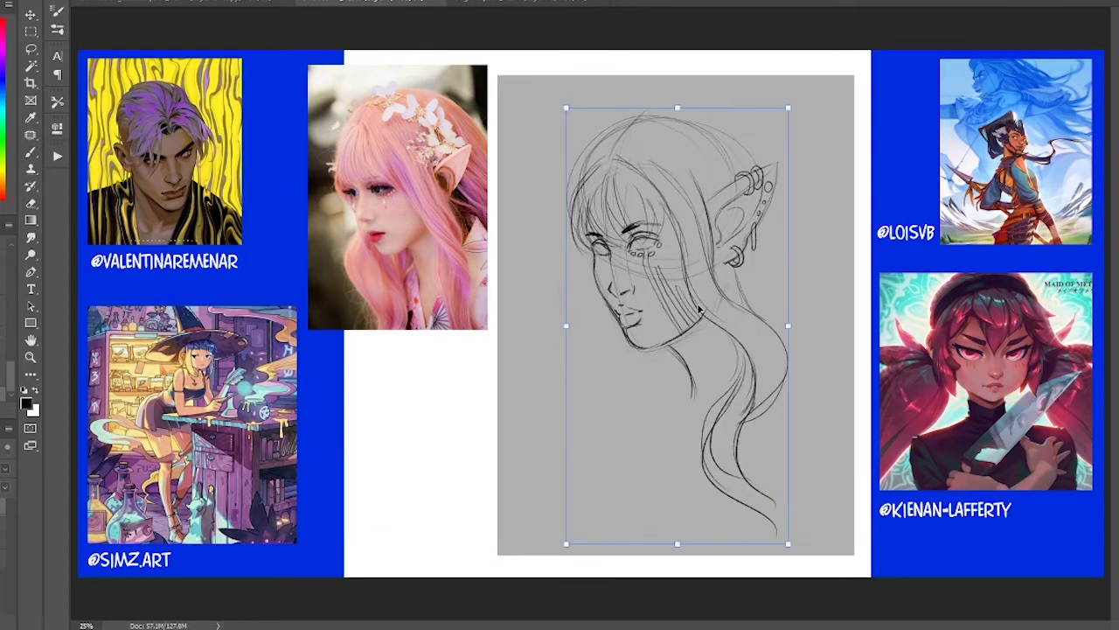
{"action": "key", "text": "Return"}
Step: Sketch long wavy hair around the far side of the face and below the chin, plus the near shoulder line
{"action": "left_click_drag", "start_coordinate": [643, 113], "coordinate": [577, 194]}
{"action": "left_click_drag", "start_coordinate": [585, 250], "coordinate": [561, 395]}
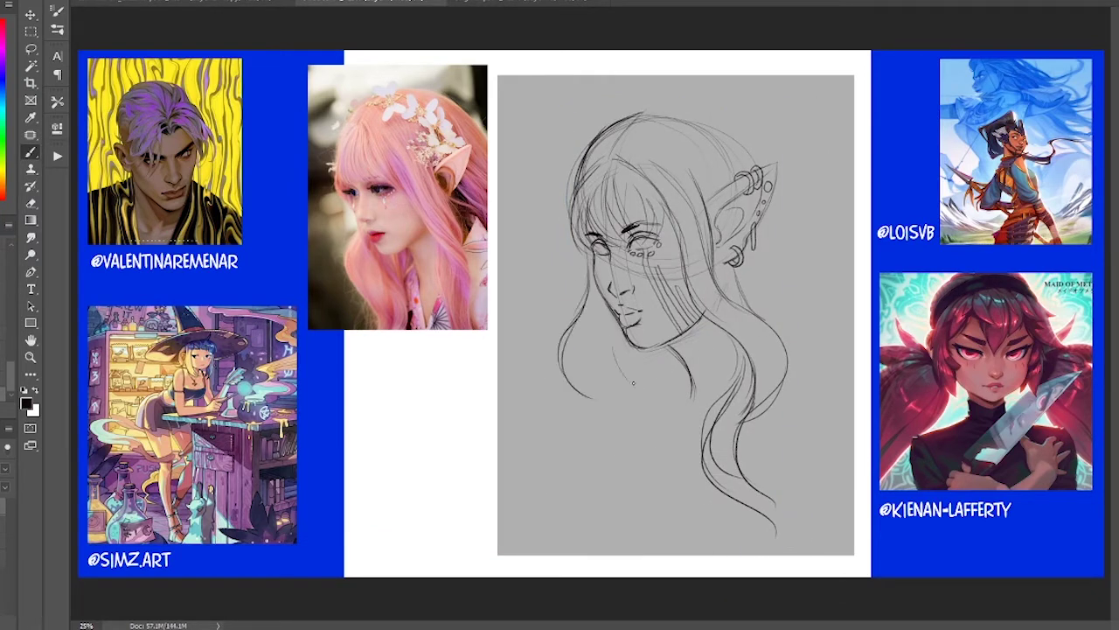
{"action": "mouse_move", "coordinate": [660, 339]}
{"action": "left_mouse_down"}
{"action": "mouse_move", "coordinate": [587, 535]}
{"action": "mouse_move", "coordinate": [687, 439]}
{"action": "left_mouse_up"}
{"action": "left_click_drag", "start_coordinate": [778, 327], "coordinate": [835, 367]}
{"action": "left_click_drag", "start_coordinate": [591, 404], "coordinate": [544, 535]}
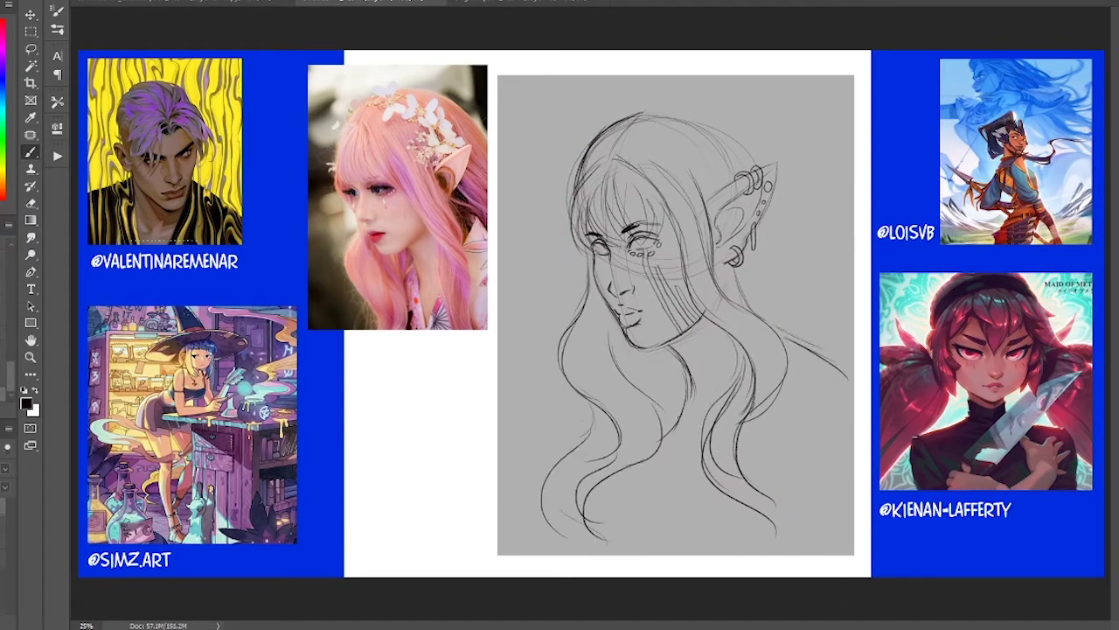
Step: Extend the wavy lock ends past the canvas bottom and outline the crown with hair flowing behind the ear
{"action": "left_click_drag", "start_coordinate": [672, 450], "coordinate": [617, 571]}
{"action": "left_click_drag", "start_coordinate": [578, 499], "coordinate": [570, 570]}
{"action": "left_click_drag", "start_coordinate": [787, 459], "coordinate": [762, 538]}
{"action": "mouse_move", "coordinate": [639, 115]}
{"action": "left_mouse_down"}
{"action": "mouse_move", "coordinate": [748, 141]}
{"action": "mouse_move", "coordinate": [870, 335]}
{"action": "left_mouse_up"}
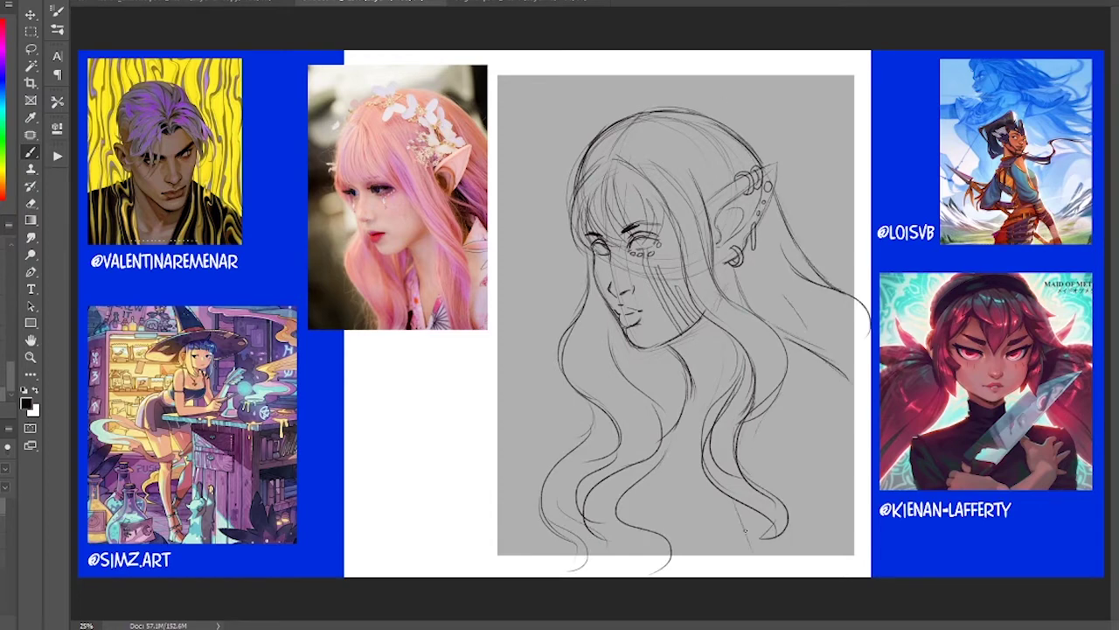
Step: Sketch the near shoulder and arm with curved off-the-shoulder sleeve bands, and define the back of the neck
{"action": "left_click_drag", "start_coordinate": [763, 402], "coordinate": [749, 481]}
{"action": "left_click_drag", "start_coordinate": [756, 494], "coordinate": [745, 558]}
{"action": "left_click_drag", "start_coordinate": [857, 366], "coordinate": [808, 416]}
{"action": "left_click_drag", "start_coordinate": [838, 348], "coordinate": [805, 372]}
{"action": "left_click_drag", "start_coordinate": [854, 343], "coordinate": [787, 402]}
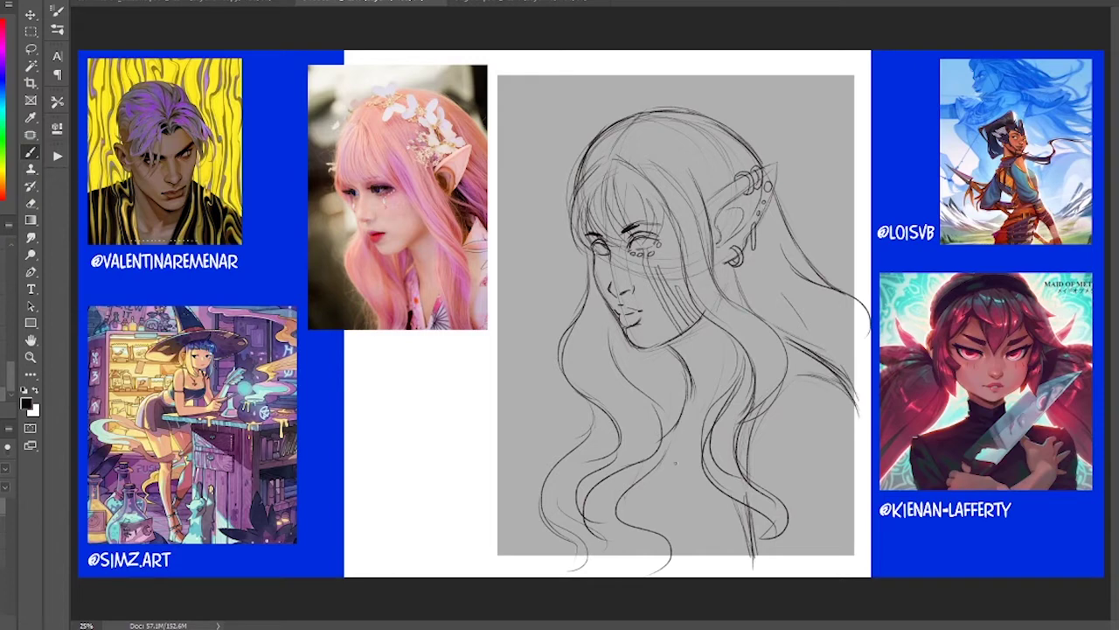
{"action": "mouse_move", "coordinate": [861, 404]}
{"action": "left_mouse_down"}
{"action": "mouse_move", "coordinate": [752, 430]}
{"action": "mouse_move", "coordinate": [751, 448]}
{"action": "left_mouse_up"}
{"action": "left_click_drag", "start_coordinate": [864, 429], "coordinate": [749, 456]}
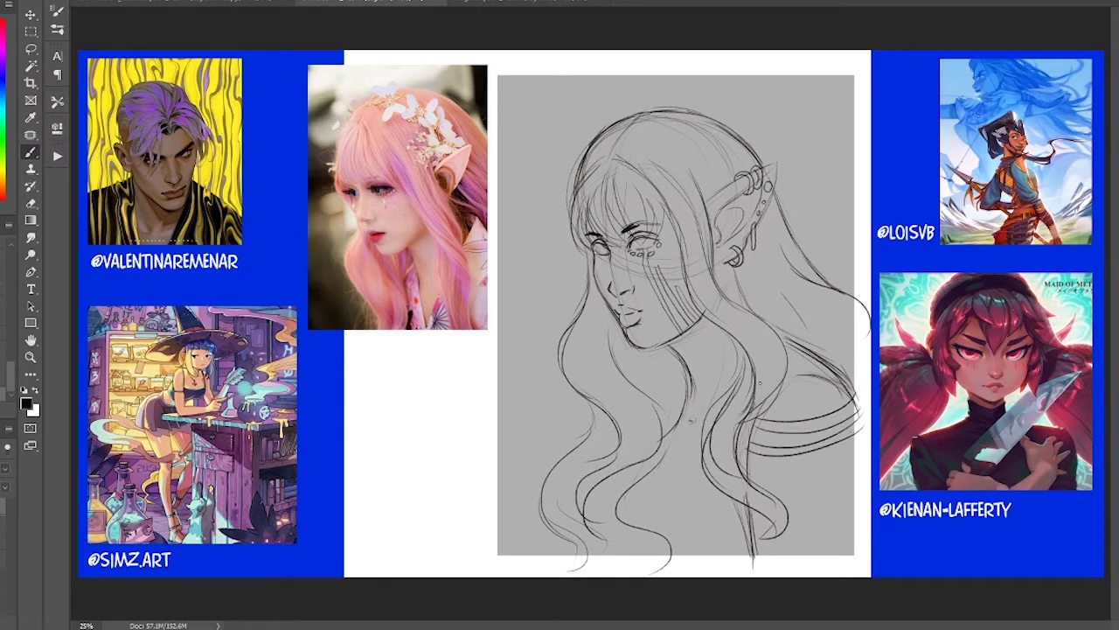
{"action": "left_click_drag", "start_coordinate": [736, 273], "coordinate": [754, 313]}
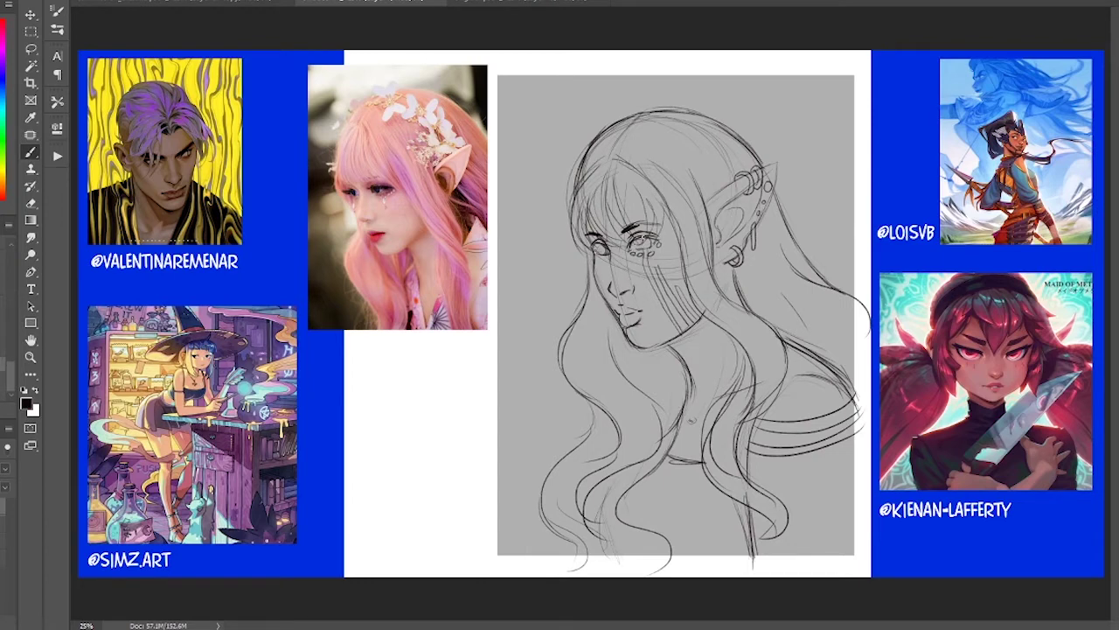
Step: Free-transform the sketch to fine-tune its shape
{"action": "key", "text": "ctrl+t"}
{"action": "right_click", "coordinate": [760, 300]}
{"action": "left_click", "coordinate": [799, 462]}
{"action": "key", "text": "Return"}
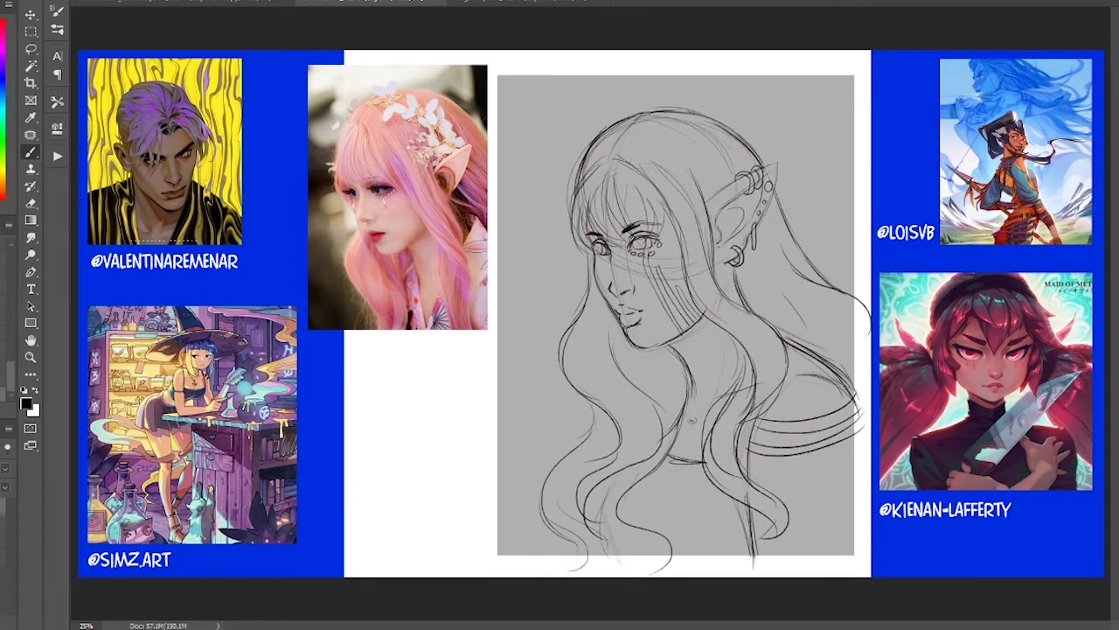
Step: Nudge the lower face of the sketch slightly with the Liquify filter and apply it
{"action": "key", "text": "ctrl+shift+x"}
{"action": "key", "text": "ctrl+plus"}
{"action": "left_click_drag", "start_coordinate": [411, 315], "coordinate": [404, 317]}
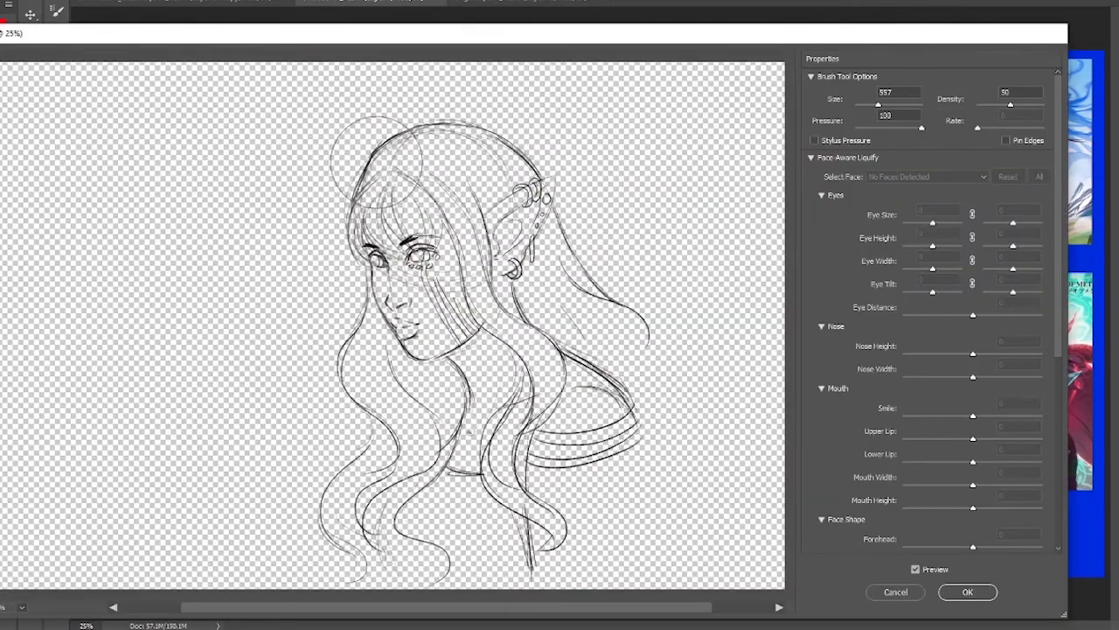
{"action": "left_click", "coordinate": [968, 592]}
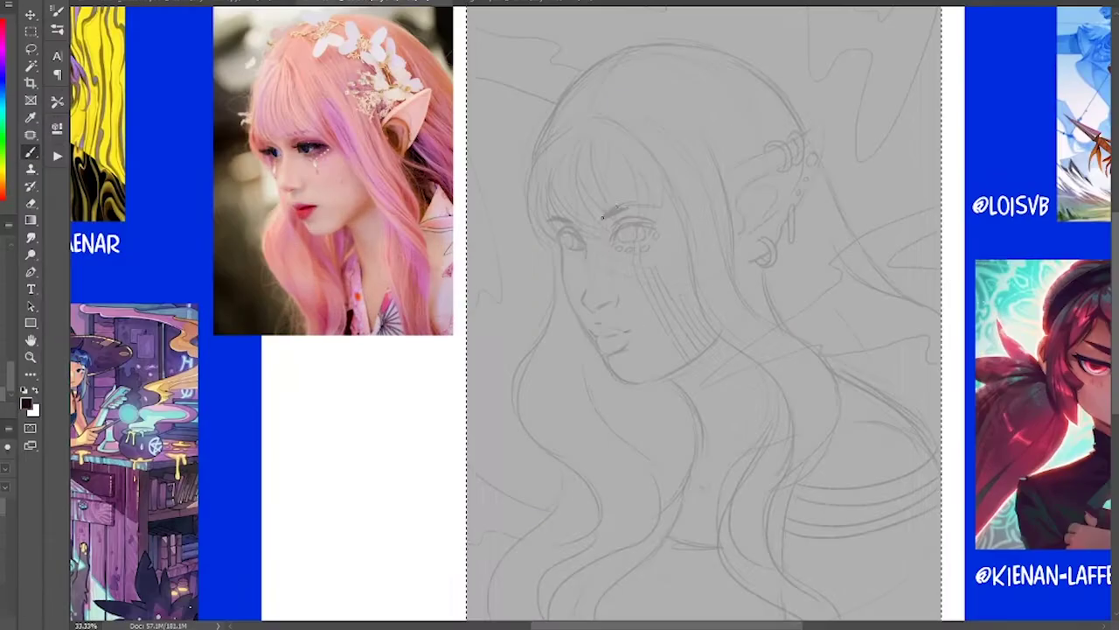
Step: Ink both eyebrows and the nose with thin dark lines over the faded sketch
{"action": "left_click_drag", "start_coordinate": [602, 218], "coordinate": [662, 208]}
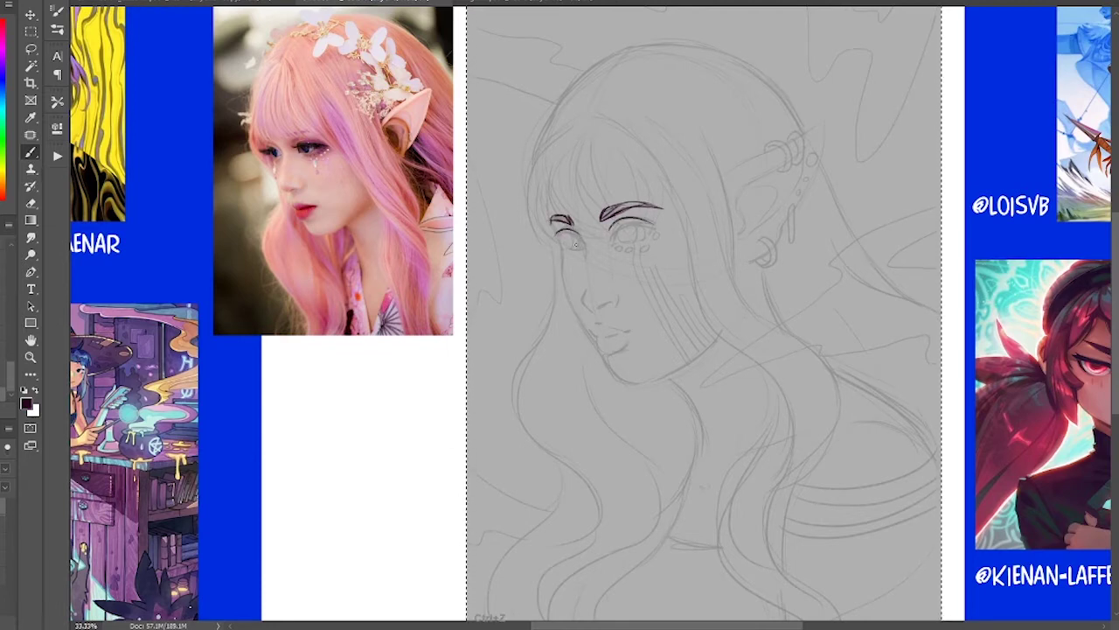
{"action": "left_click_drag", "start_coordinate": [582, 231], "coordinate": [588, 257]}
{"action": "left_click_drag", "start_coordinate": [585, 289], "coordinate": [595, 308]}
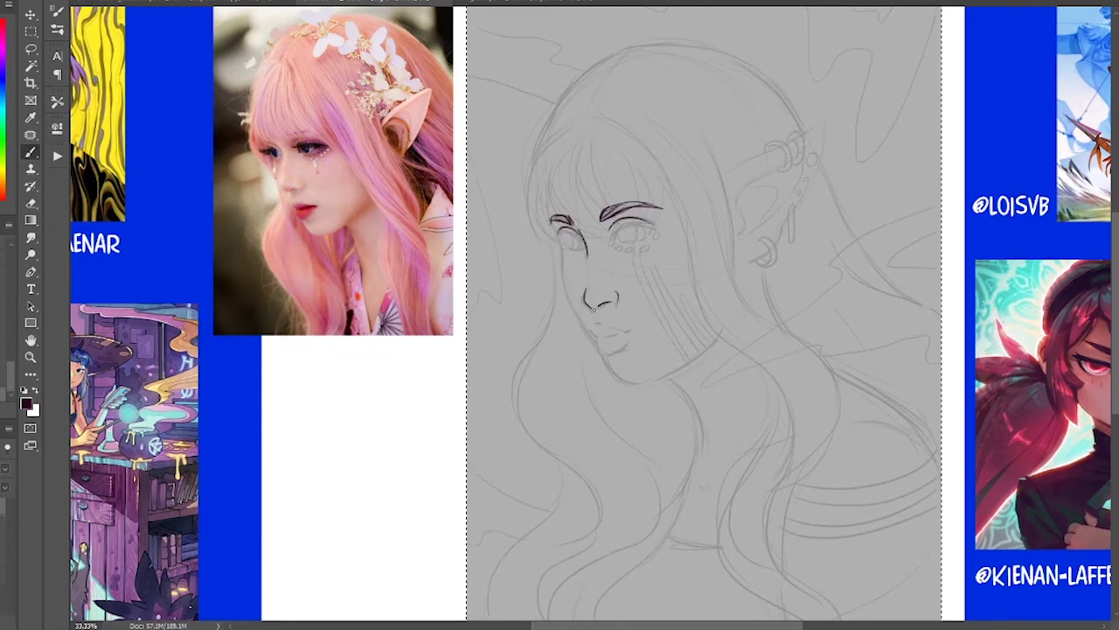
Step: Ink the lips and both eyes with lashes, adding small round gems beneath the near eye
{"action": "left_click_drag", "start_coordinate": [595, 327], "coordinate": [630, 330]}
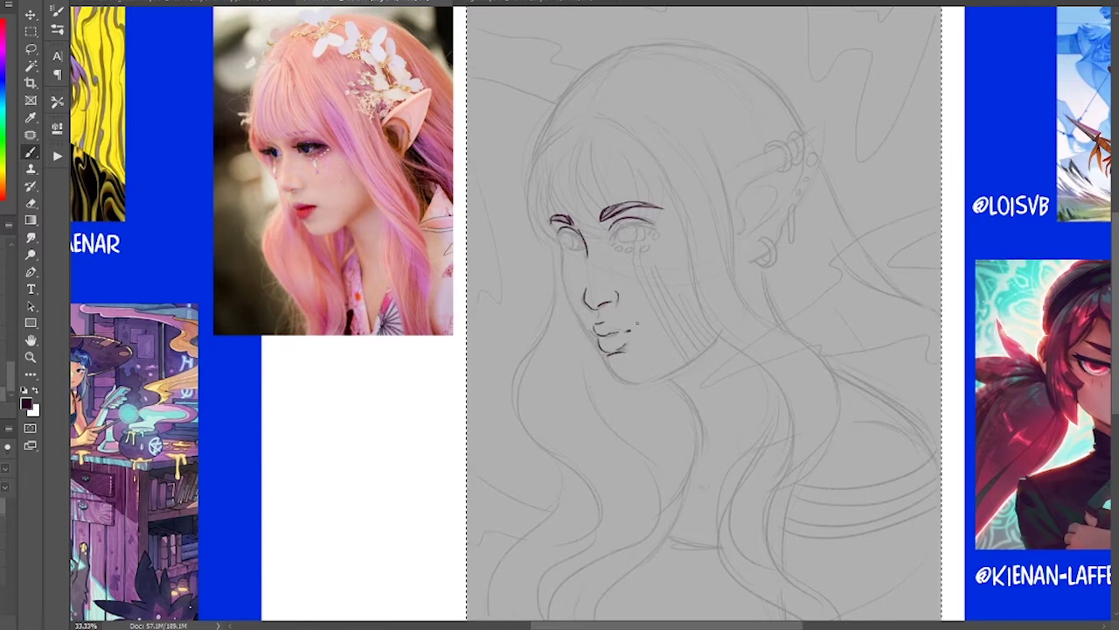
{"action": "left_click_drag", "start_coordinate": [610, 230], "coordinate": [649, 226]}
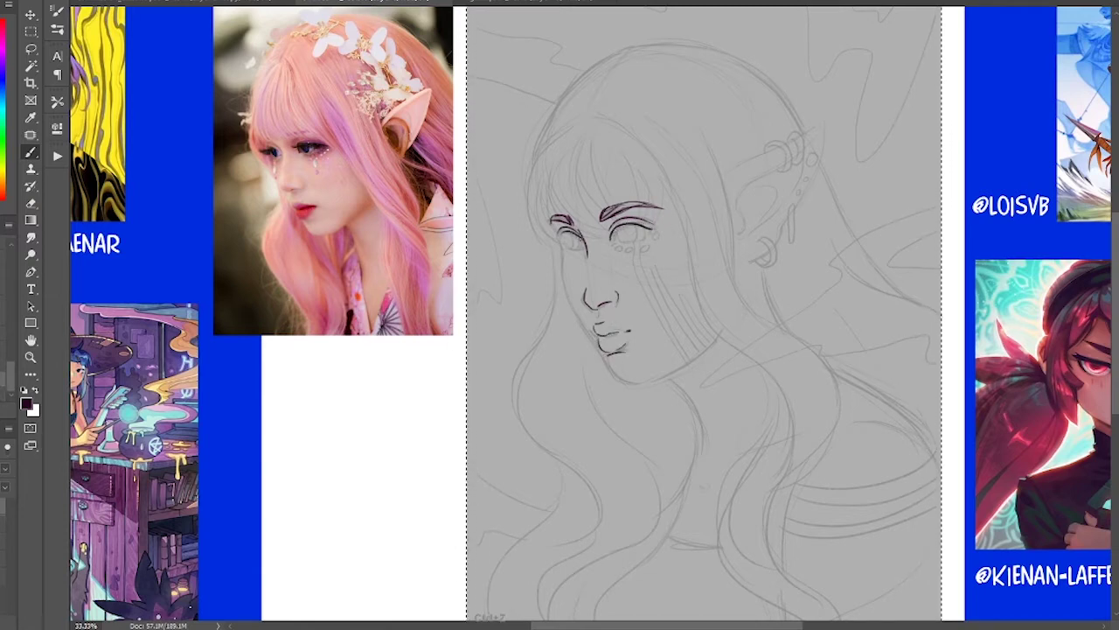
{"action": "left_click_drag", "start_coordinate": [582, 230], "coordinate": [559, 243]}
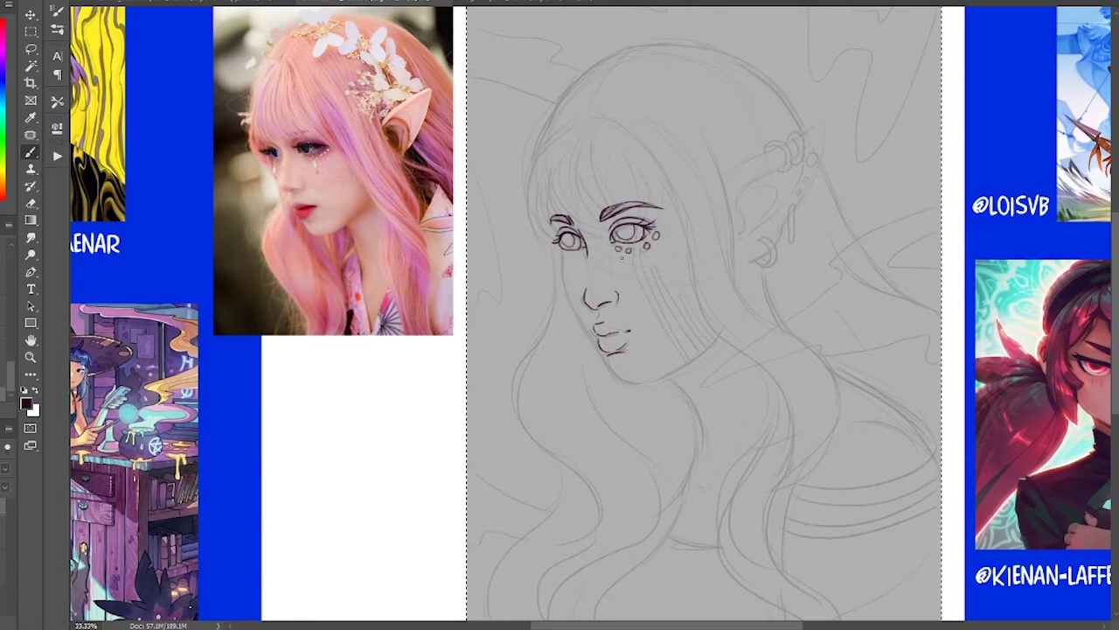
Step: Ink the face contour from cheek to jaw, plus the tear streaks running down from both eyes
{"action": "left_click_drag", "start_coordinate": [633, 246], "coordinate": [684, 361]}
{"action": "left_click_drag", "start_coordinate": [563, 252], "coordinate": [586, 326]}
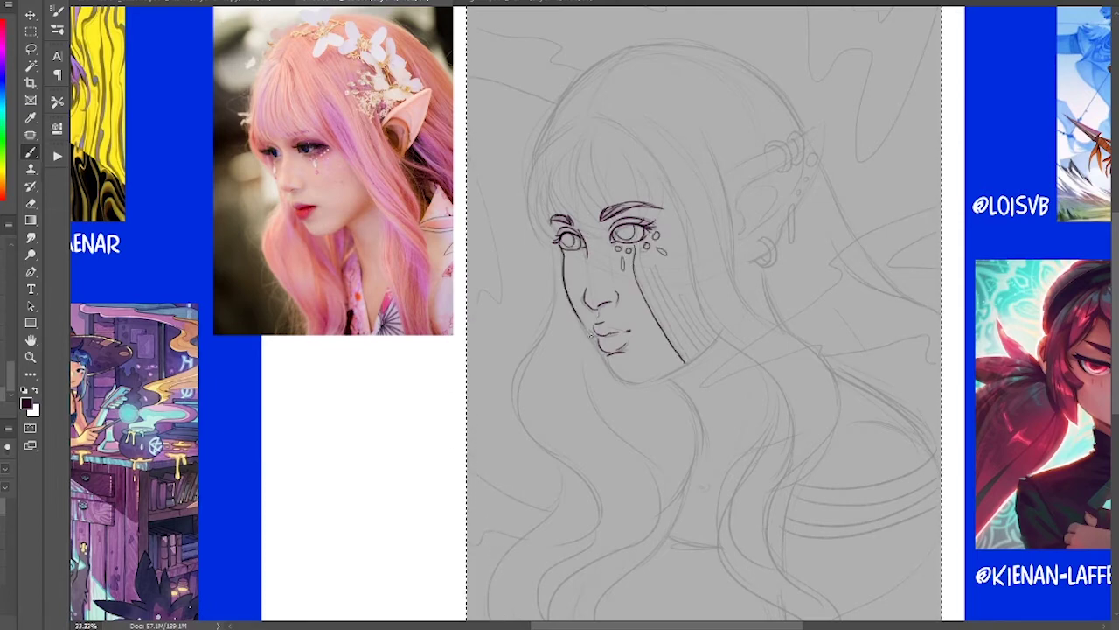
{"action": "left_click_drag", "start_coordinate": [652, 381], "coordinate": [717, 333]}
{"action": "key", "text": "ctrl+z"}
{"action": "left_click_drag", "start_coordinate": [645, 383], "coordinate": [723, 315]}
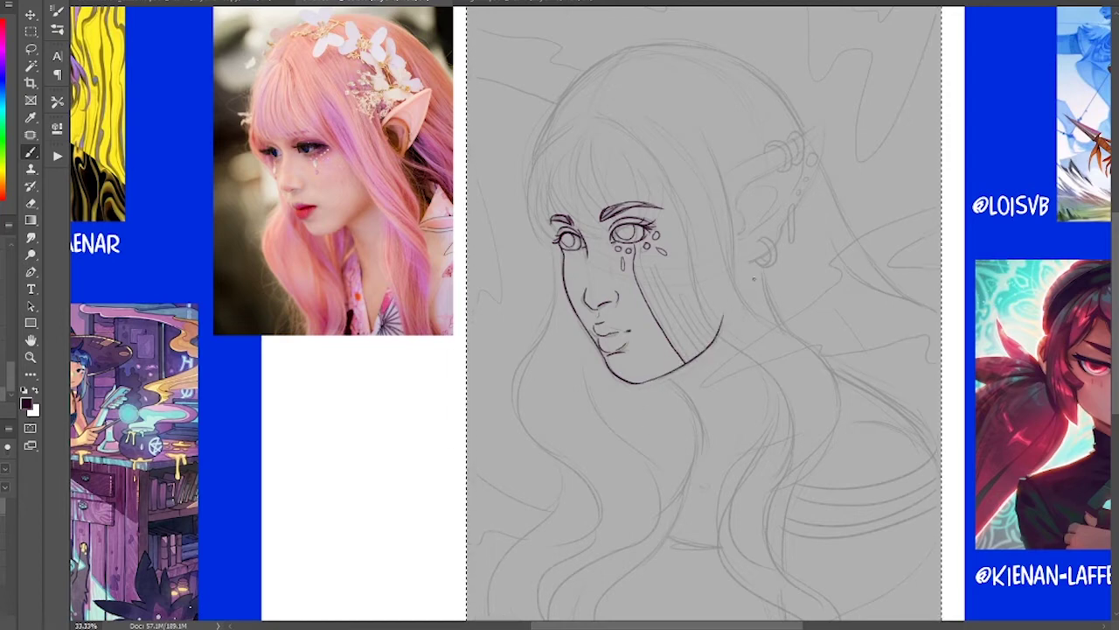
{"action": "mouse_move", "coordinate": [644, 269]}
{"action": "left_mouse_down"}
{"action": "mouse_move", "coordinate": [687, 341]}
{"action": "mouse_move", "coordinate": [703, 341]}
{"action": "left_mouse_up"}
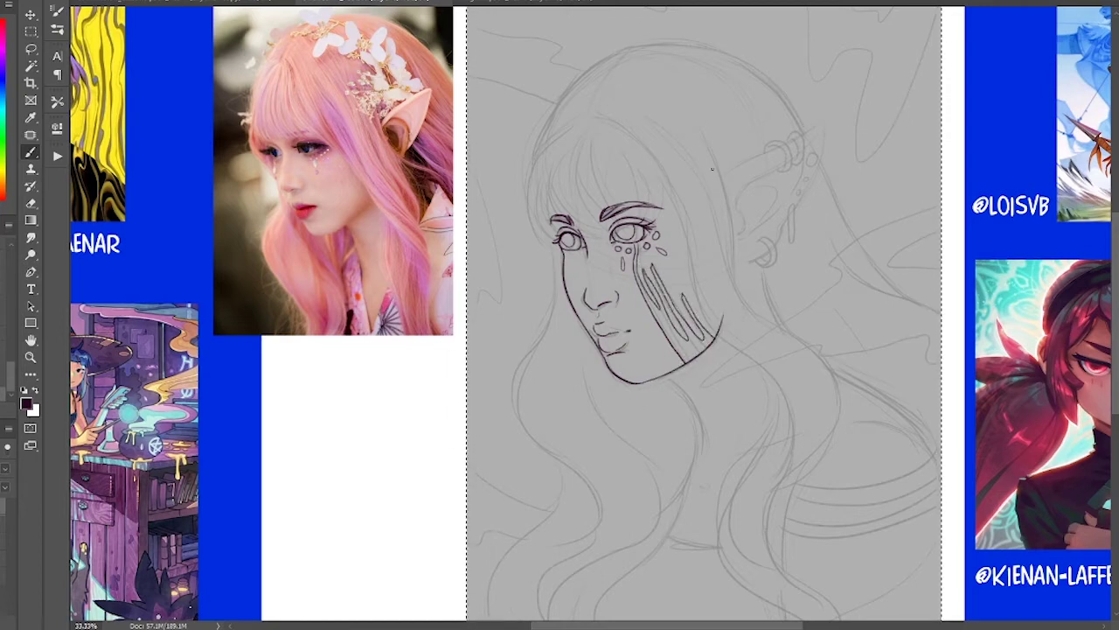
{"action": "left_click_drag", "start_coordinate": [573, 261], "coordinate": [575, 282]}
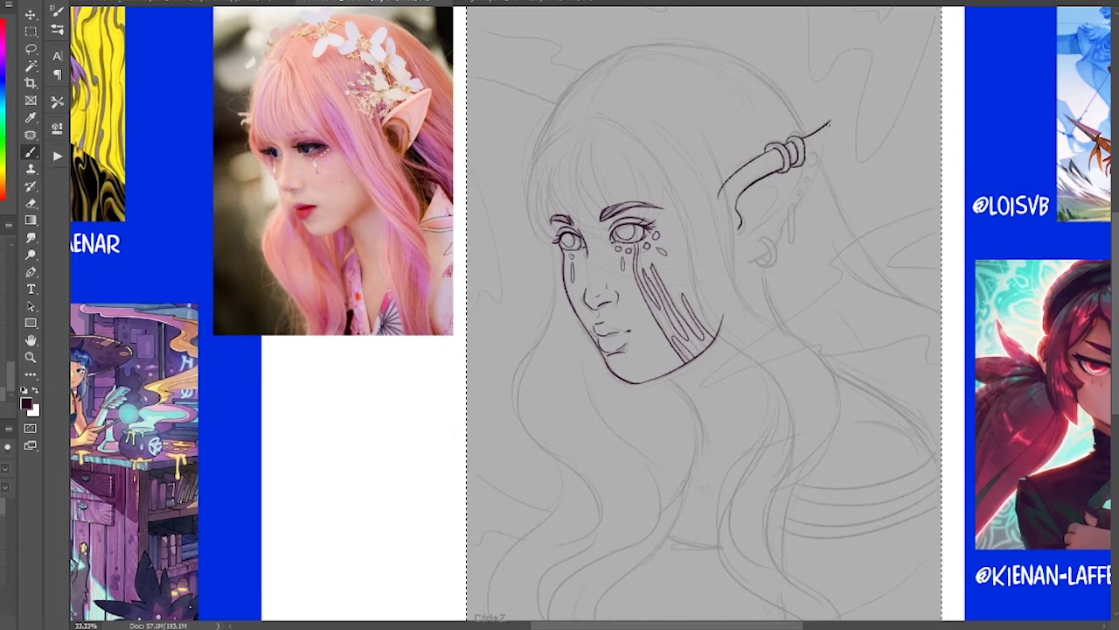
Step: Ink the pointed ear's back edge down from the tip and its hanging earring
{"action": "left_click_drag", "start_coordinate": [829, 124], "coordinate": [792, 217]}
{"action": "key", "text": "ctrl+z"}
{"action": "mouse_move", "coordinate": [832, 121]}
{"action": "left_mouse_down"}
{"action": "mouse_move", "coordinate": [791, 221]}
{"action": "mouse_move", "coordinate": [795, 248]}
{"action": "left_mouse_up"}
{"action": "left_click_drag", "start_coordinate": [787, 219], "coordinate": [785, 238]}
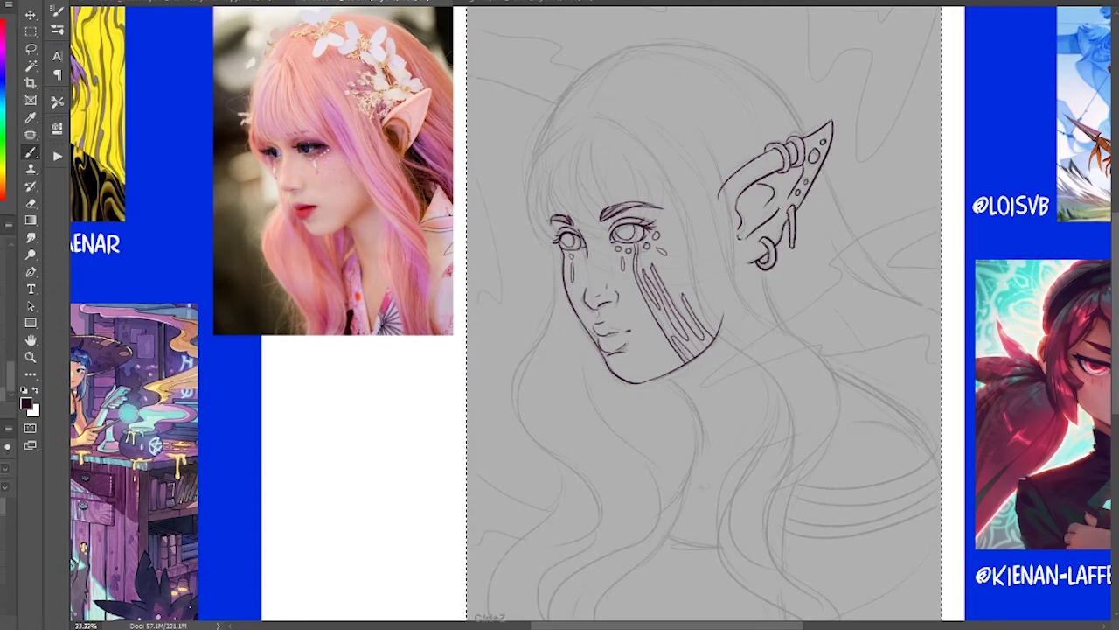
Step: Ink the neck and near shoulder contours with the throat hollow, collarbone and neck muscle lines
{"action": "left_click_drag", "start_coordinate": [669, 376], "coordinate": [698, 461]}
{"action": "left_click_drag", "start_coordinate": [700, 484], "coordinate": [709, 486]}
{"action": "left_click_drag", "start_coordinate": [728, 468], "coordinate": [790, 445]}
{"action": "key", "text": "ctrl+z"}
{"action": "mouse_move", "coordinate": [762, 271]}
{"action": "left_mouse_down"}
{"action": "mouse_move", "coordinate": [792, 336]}
{"action": "mouse_move", "coordinate": [930, 462]}
{"action": "left_mouse_up"}
{"action": "mouse_move", "coordinate": [827, 436]}
{"action": "left_mouse_down"}
{"action": "mouse_move", "coordinate": [904, 431]}
{"action": "mouse_move", "coordinate": [795, 486]}
{"action": "left_mouse_up"}
{"action": "scroll", "coordinate": [791, 367], "scroll_direction": "down", "scroll_amount": 1}
{"action": "left_click_drag", "start_coordinate": [735, 250], "coordinate": [731, 366]}
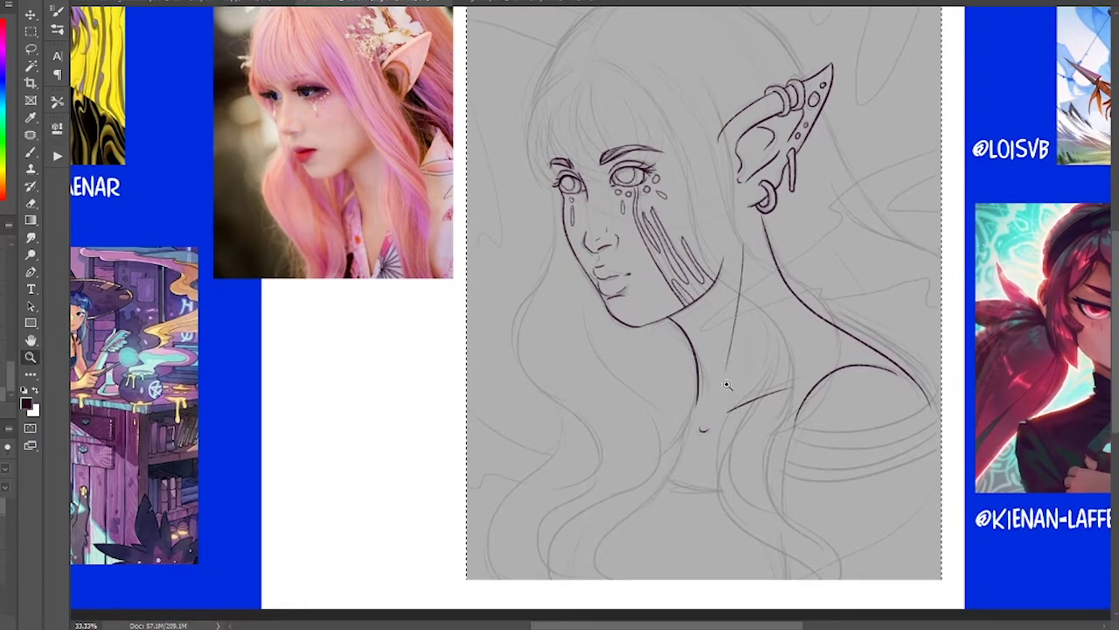
{"action": "key", "text": "ctrl+z"}
{"action": "left_click_drag", "start_coordinate": [732, 289], "coordinate": [718, 393]}
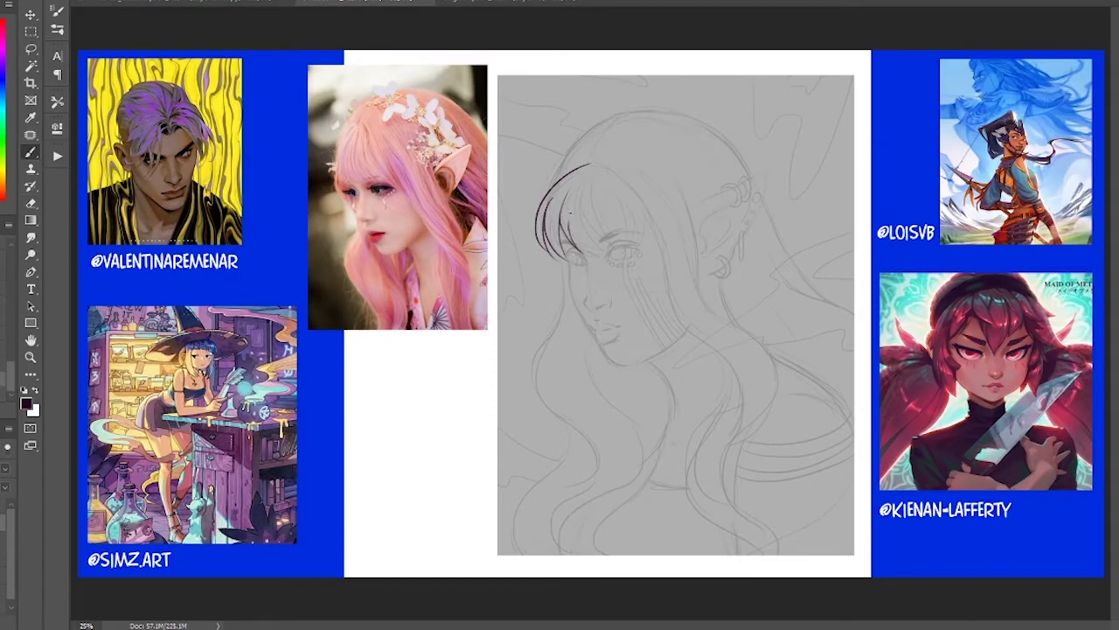
Step: Ink the pointed fringe strands across the forehead above both eyes
{"action": "left_click_drag", "start_coordinate": [595, 210], "coordinate": [568, 254]}
{"action": "mouse_move", "coordinate": [603, 179]}
{"action": "left_mouse_down"}
{"action": "mouse_move", "coordinate": [582, 248]}
{"action": "mouse_move", "coordinate": [607, 247]}
{"action": "left_mouse_up"}
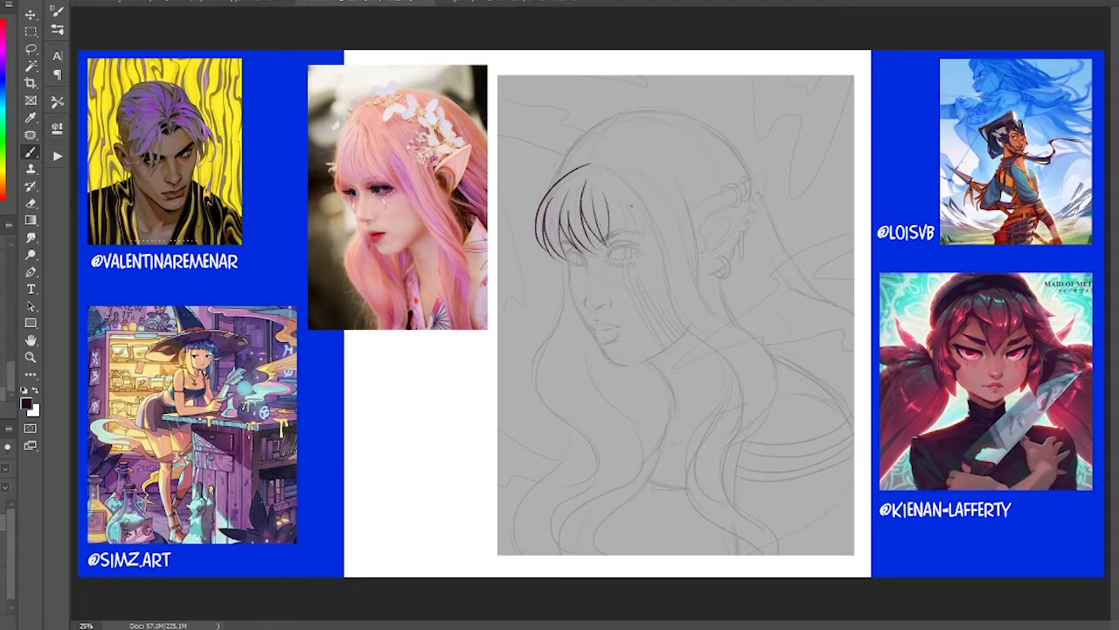
{"action": "left_click_drag", "start_coordinate": [632, 192], "coordinate": [626, 243]}
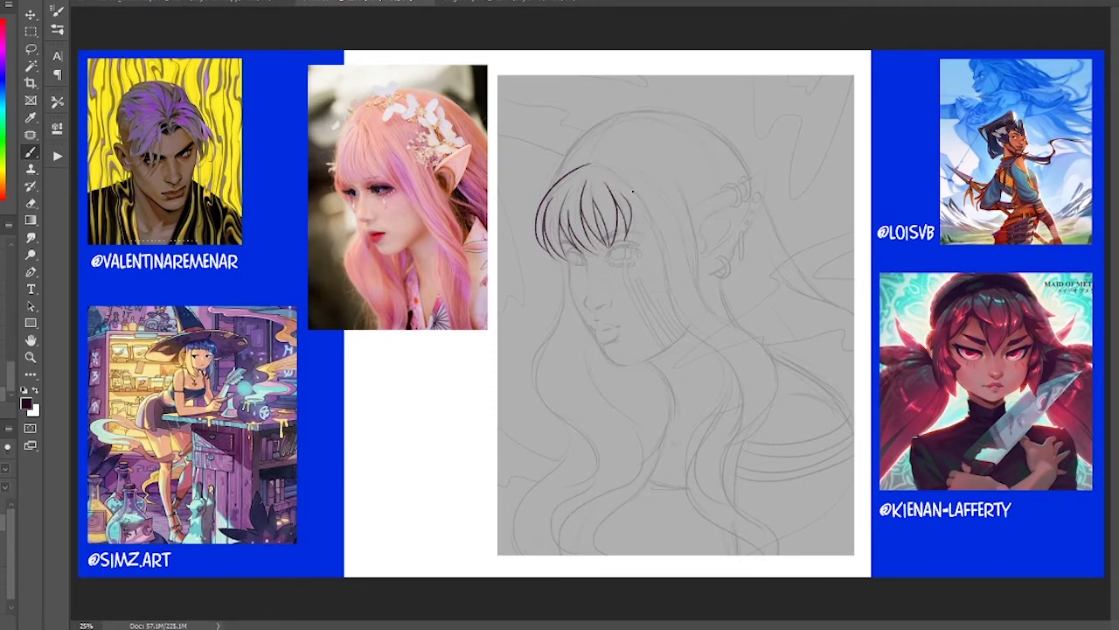
{"action": "left_click_drag", "start_coordinate": [642, 202], "coordinate": [638, 248]}
Step: Ink the curved strand at the near end of the fringe, running down beside the eye to the cheek
{"action": "left_click_drag", "start_coordinate": [601, 165], "coordinate": [657, 236]}
{"action": "key", "text": "ctrl+z"}
{"action": "mouse_move", "coordinate": [601, 164]}
{"action": "left_mouse_down"}
{"action": "mouse_move", "coordinate": [651, 243]}
{"action": "mouse_move", "coordinate": [641, 206]}
{"action": "mouse_move", "coordinate": [670, 307]}
{"action": "left_mouse_up"}
{"action": "key", "text": "ctrl+z"}
{"action": "key", "text": "ctrl+z"}
{"action": "left_click_drag", "start_coordinate": [642, 201], "coordinate": [677, 312]}
{"action": "left_click_drag", "start_coordinate": [657, 242], "coordinate": [671, 301]}
{"action": "key", "text": "ctrl+z"}
{"action": "left_click_drag", "start_coordinate": [657, 241], "coordinate": [717, 481]}
{"action": "left_click", "coordinate": [31, 204]}
{"action": "left_click", "coordinate": [31, 153]}
{"action": "key", "text": "ctrl+z"}
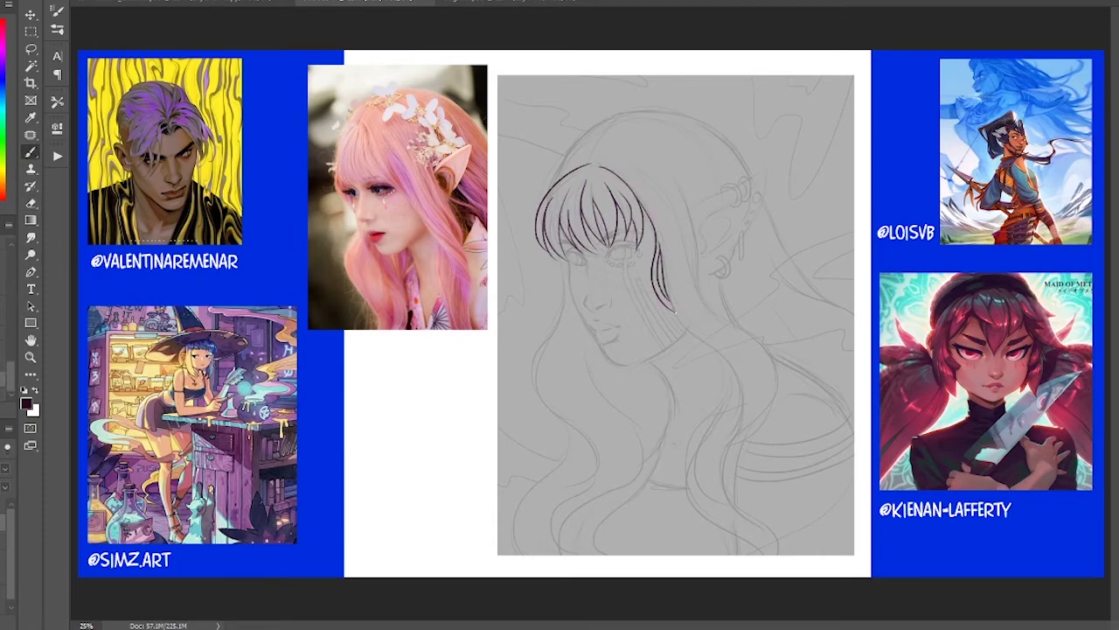
Step: Ink the long wavy locks flowing from beside the cheek over the chest to the canvas bottom
{"action": "left_click_drag", "start_coordinate": [676, 312], "coordinate": [734, 457]}
{"action": "key", "text": "ctrl+z"}
{"action": "left_click_drag", "start_coordinate": [673, 311], "coordinate": [735, 443]}
{"action": "key", "text": "ctrl+z"}
{"action": "left_click_drag", "start_coordinate": [730, 367], "coordinate": [730, 558]}
{"action": "left_click_drag", "start_coordinate": [739, 439], "coordinate": [752, 572]}
{"action": "left_click_drag", "start_coordinate": [749, 336], "coordinate": [745, 433]}
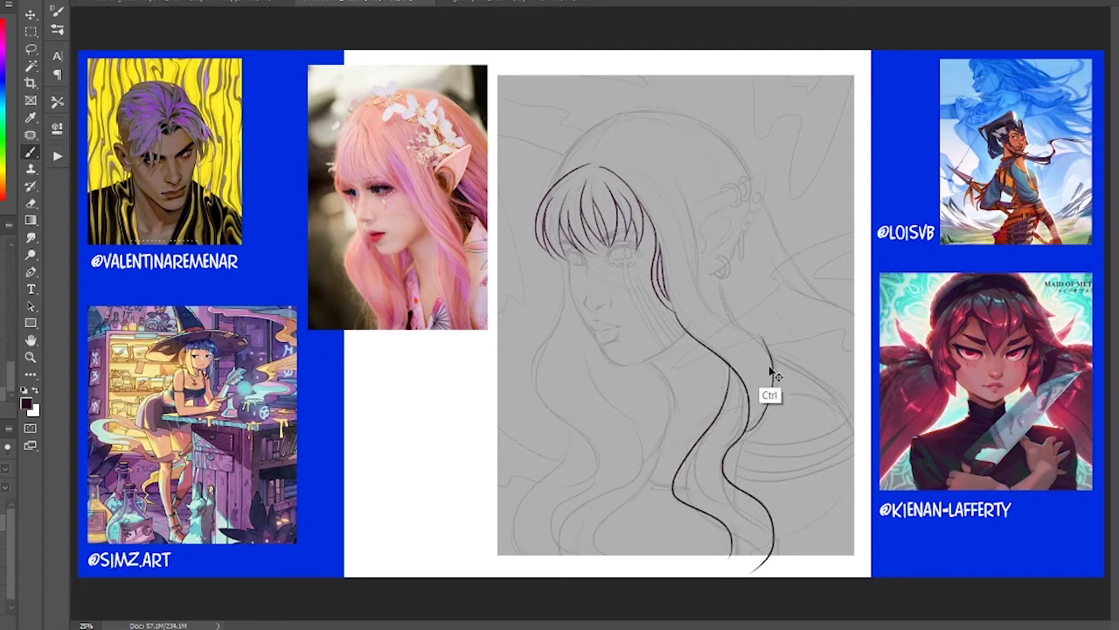
{"action": "key", "text": "ctrl+z"}
{"action": "left_click_drag", "start_coordinate": [673, 237], "coordinate": [785, 394]}
{"action": "left_click_drag", "start_coordinate": [740, 346], "coordinate": [770, 442]}
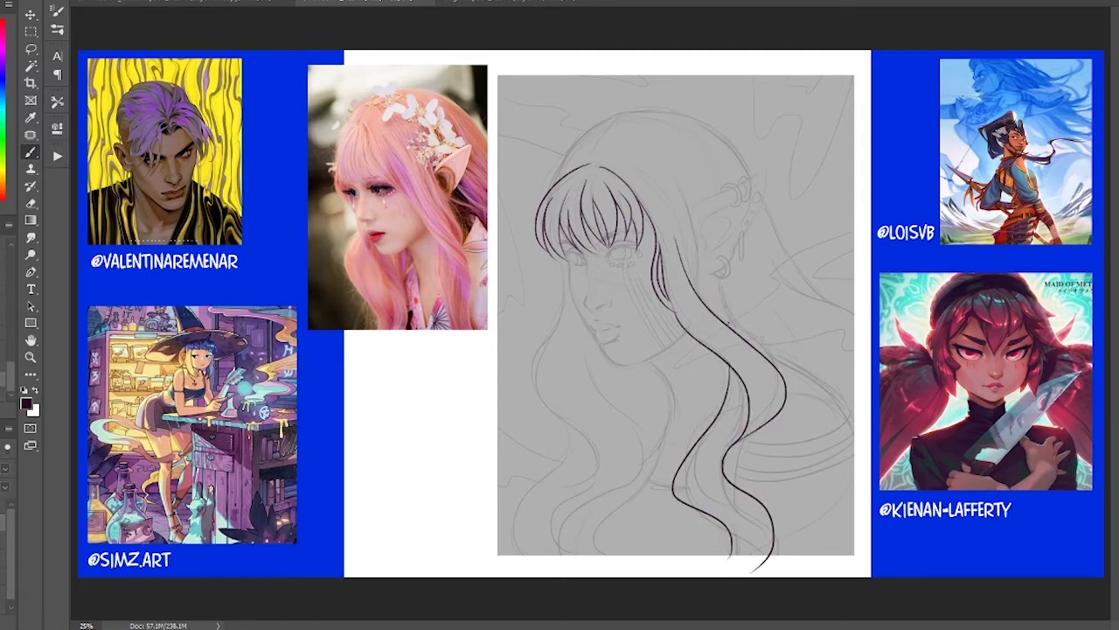
Step: Ink the long lock in front of the ear, the parting strands and the far crown contour, and clean up the crown's end
{"action": "left_click_drag", "start_coordinate": [684, 179], "coordinate": [731, 327]}
{"action": "left_click_drag", "start_coordinate": [596, 161], "coordinate": [644, 154]}
{"action": "left_click_drag", "start_coordinate": [623, 114], "coordinate": [553, 189]}
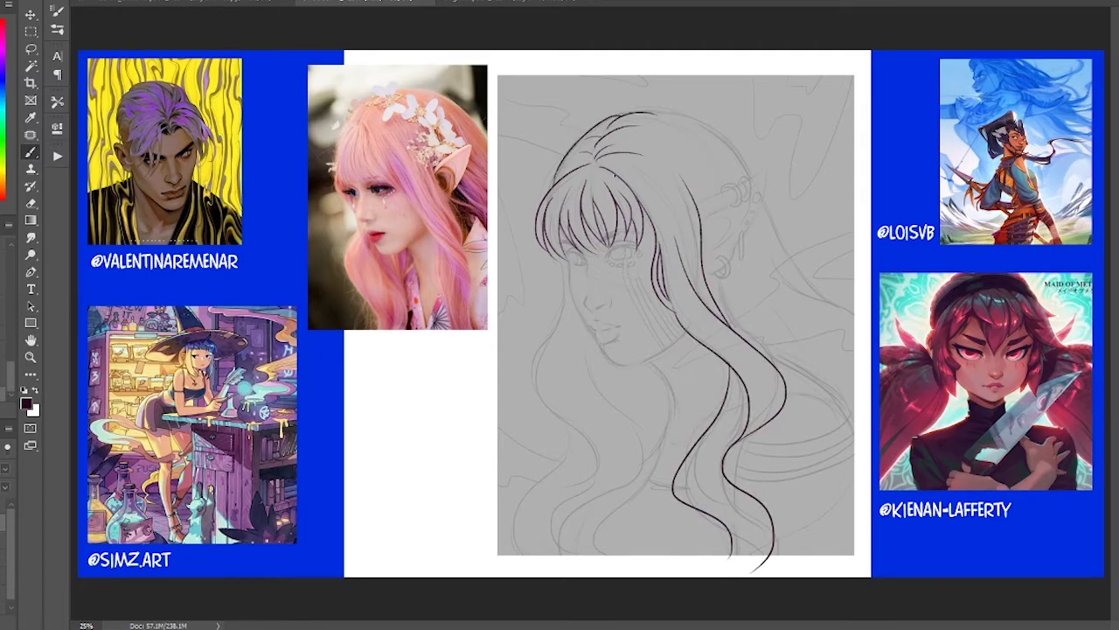
{"action": "key", "text": "ctrl+z"}
{"action": "key", "text": "e"}
{"action": "mouse_move", "coordinate": [626, 115]}
{"action": "left_mouse_down"}
{"action": "mouse_move", "coordinate": [748, 184]}
{"action": "mouse_move", "coordinate": [633, 118]}
{"action": "left_mouse_up"}
{"action": "key", "text": "b"}
Step: Ink the far side's wavy hair contour from beside the eye to the canvas bottom, with an inner lock over the chest
{"action": "left_click_drag", "start_coordinate": [561, 257], "coordinate": [576, 477]}
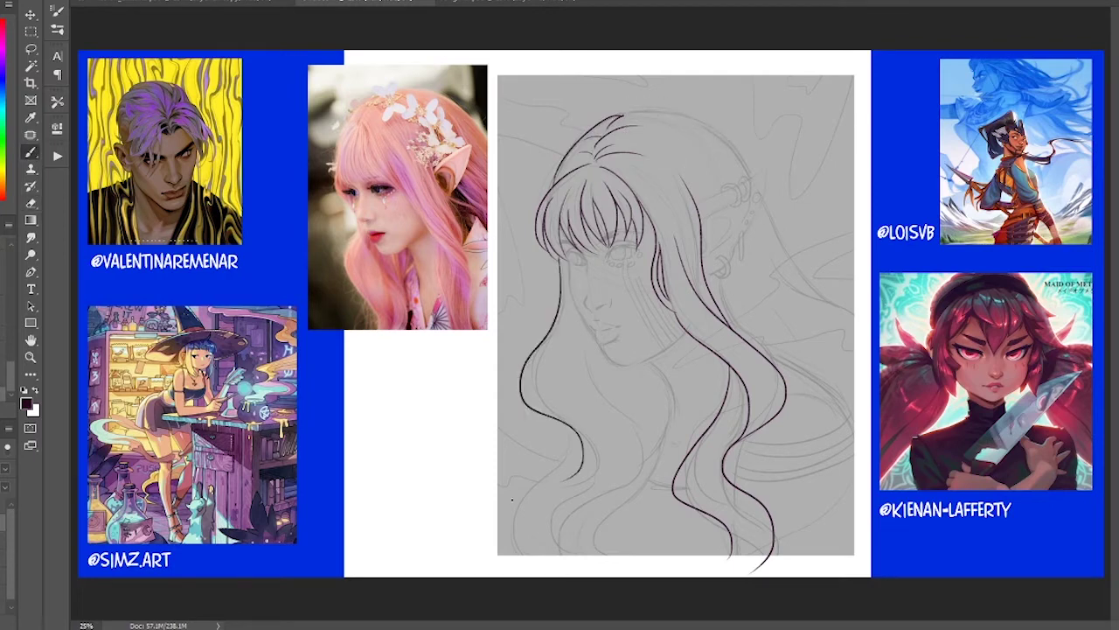
{"action": "key", "text": "ctrl+z"}
{"action": "mouse_move", "coordinate": [567, 427]}
{"action": "left_mouse_down"}
{"action": "mouse_move", "coordinate": [509, 505]}
{"action": "mouse_move", "coordinate": [526, 560]}
{"action": "left_mouse_up"}
{"action": "left_click_drag", "start_coordinate": [580, 360], "coordinate": [569, 562]}
{"action": "key", "text": "ctrl+z"}
{"action": "left_click_drag", "start_coordinate": [629, 403], "coordinate": [642, 475]}
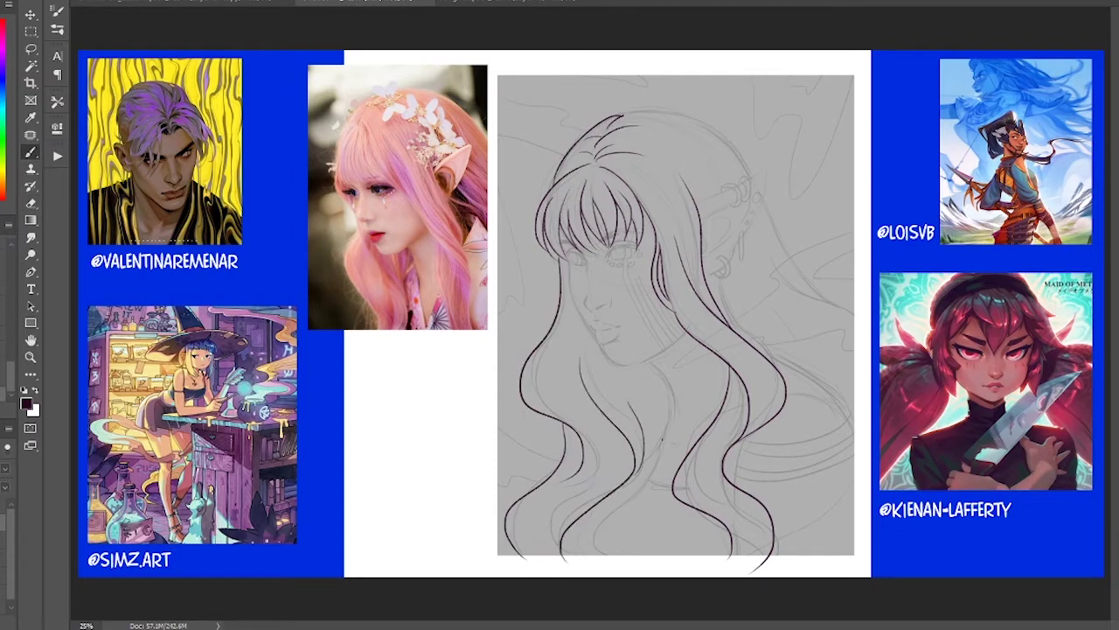
{"action": "key", "text": "ctrl+z"}
{"action": "key", "text": "ctrl+z"}
Step: Ink the remaining wavy inner lock below the chin and the small curled strand at the neck
{"action": "mouse_move", "coordinate": [654, 383]}
{"action": "left_mouse_down"}
{"action": "mouse_move", "coordinate": [611, 561]}
{"action": "mouse_move", "coordinate": [670, 420]}
{"action": "left_mouse_up"}
{"action": "key", "text": "ctrl+z"}
{"action": "key", "text": "ctrl+z"}
{"action": "key", "text": "ctrl+z"}
{"action": "key", "text": "ctrl+z"}
{"action": "left_click_drag", "start_coordinate": [661, 443], "coordinate": [670, 418]}
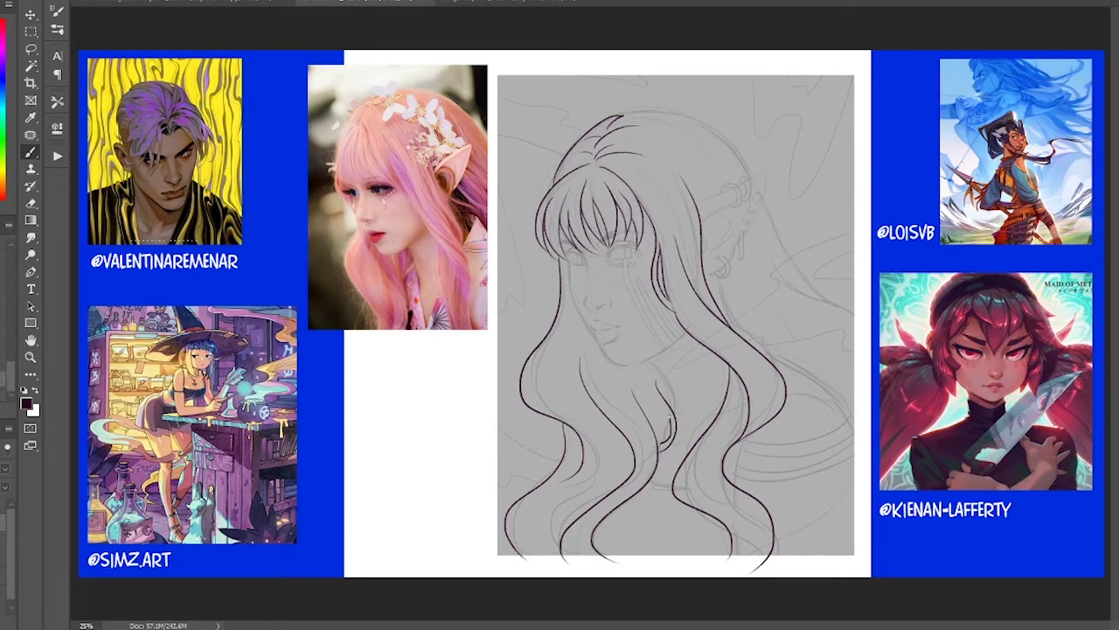
Step: Ink the crown contour over the back of the head and the wavy hair flowing behind the ear to the canvas edge
{"action": "mouse_move", "coordinate": [620, 115]}
{"action": "left_mouse_down"}
{"action": "mouse_move", "coordinate": [765, 170]}
{"action": "mouse_move", "coordinate": [741, 178]}
{"action": "mouse_move", "coordinate": [856, 314]}
{"action": "left_mouse_up"}
{"action": "key", "text": "ctrl+z"}
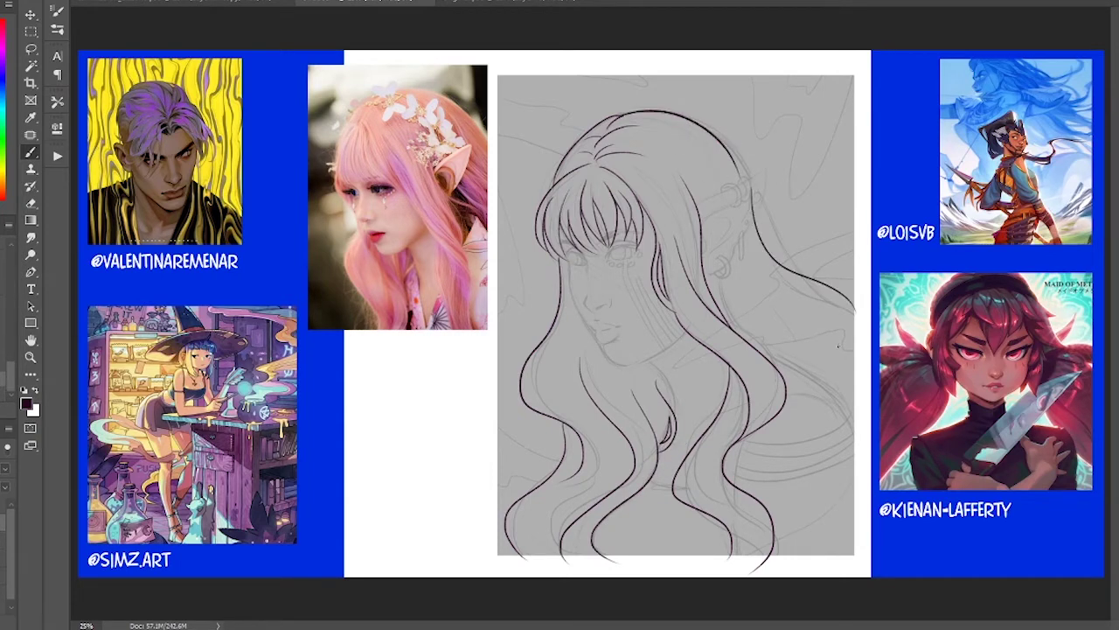
{"action": "left_click_drag", "start_coordinate": [766, 270], "coordinate": [860, 345]}
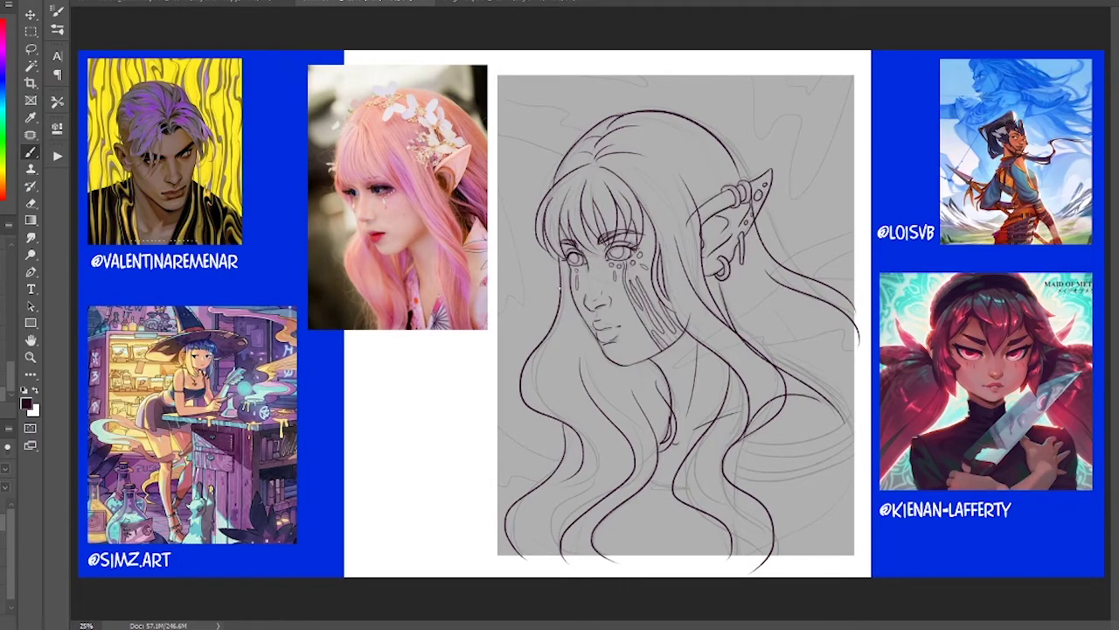
{"action": "key", "text": "e"}
{"action": "key", "text": "b"}
{"action": "key", "text": "e"}
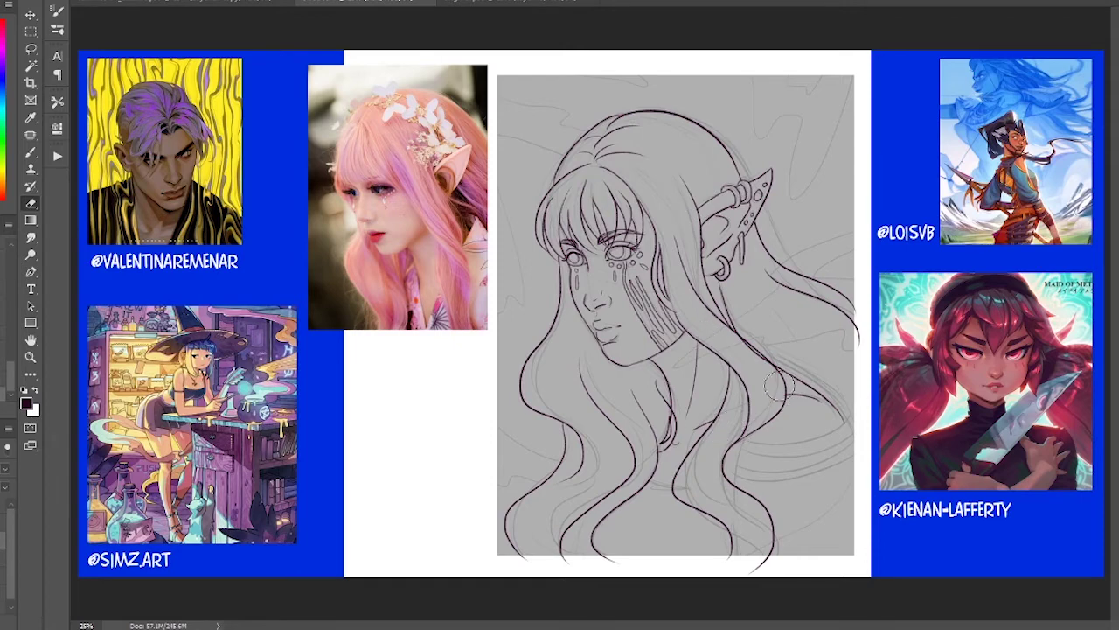
Step: Delete the ink lines that overrun the grey canvas along its bottom and right edges
{"action": "key", "text": "m"}
{"action": "left_click_drag", "start_coordinate": [487, 555], "coordinate": [975, 588]}
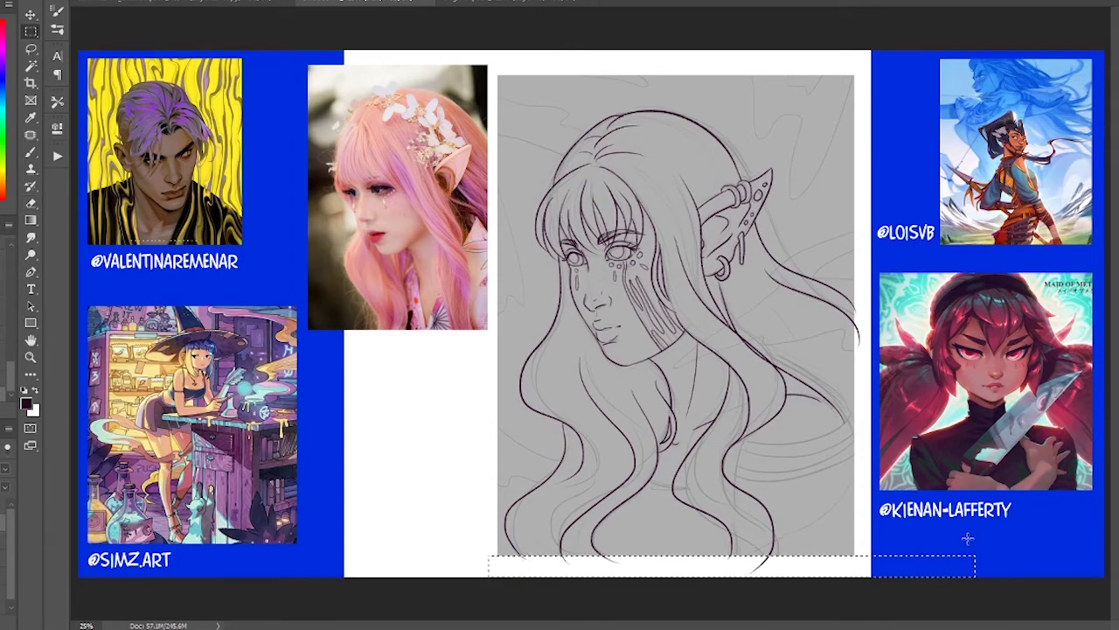
{"action": "key", "text": "Delete"}
{"action": "key", "text": "ctrl+d"}
{"action": "left_click_drag", "start_coordinate": [855, 70], "coordinate": [983, 586]}
{"action": "key", "text": "Delete"}
{"action": "key", "text": "ctrl+d"}
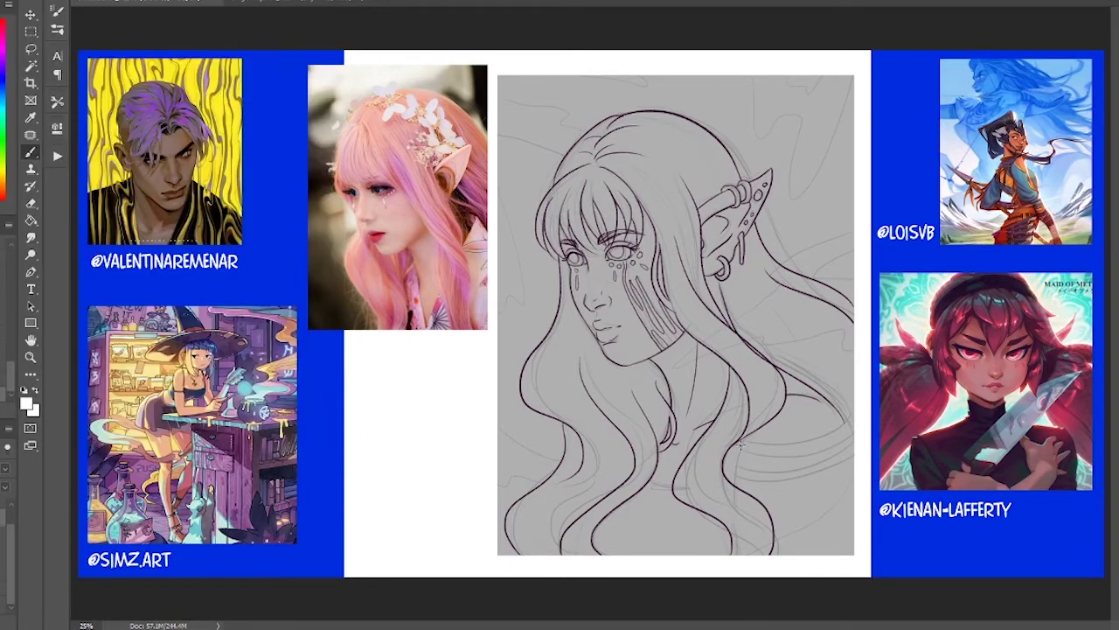
Step: Ink the torso line beneath the near hair, the outer arm contour and the curved neckline across the chest
{"action": "key", "text": "x"}
{"action": "key", "text": "ctrl+plus"}
{"action": "key", "text": "ctrl+plus"}
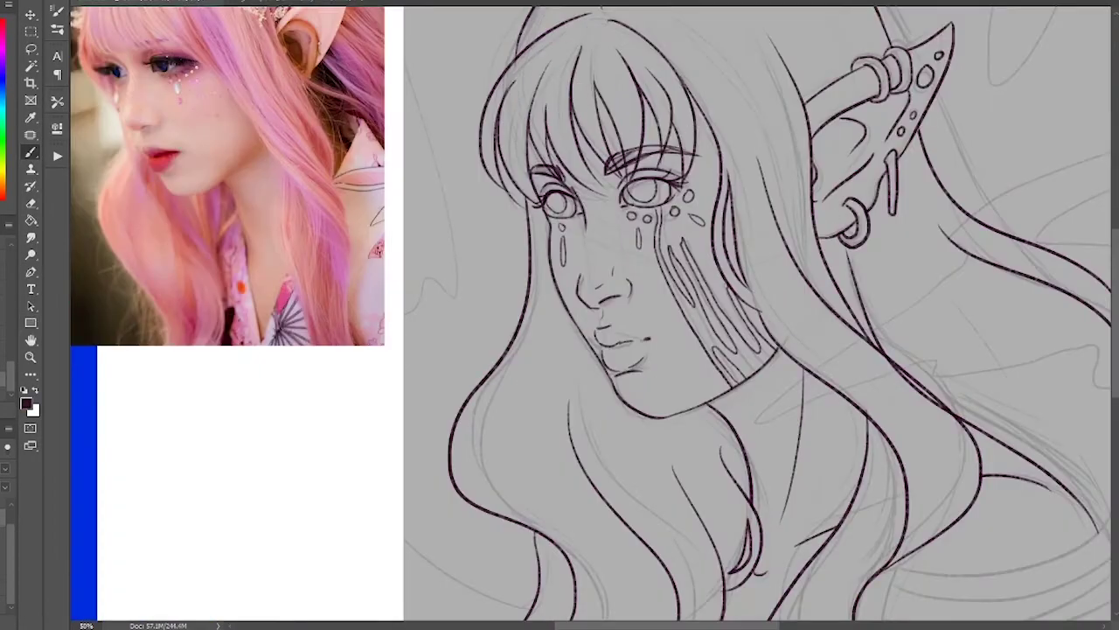
{"action": "key", "text": "ctrl+minus"}
{"action": "key", "text": "ctrl+minus"}
{"action": "left_click_drag", "start_coordinate": [746, 426], "coordinate": [740, 576]}
{"action": "left_click_drag", "start_coordinate": [845, 422], "coordinate": [867, 500]}
{"action": "left_click_drag", "start_coordinate": [644, 447], "coordinate": [717, 442]}
{"action": "key", "text": "ctrl+minus"}
{"action": "key", "text": "ctrl+plus"}
{"action": "key", "text": "ctrl+plus"}
{"action": "left_click_drag", "start_coordinate": [752, 525], "coordinate": [664, 459]}
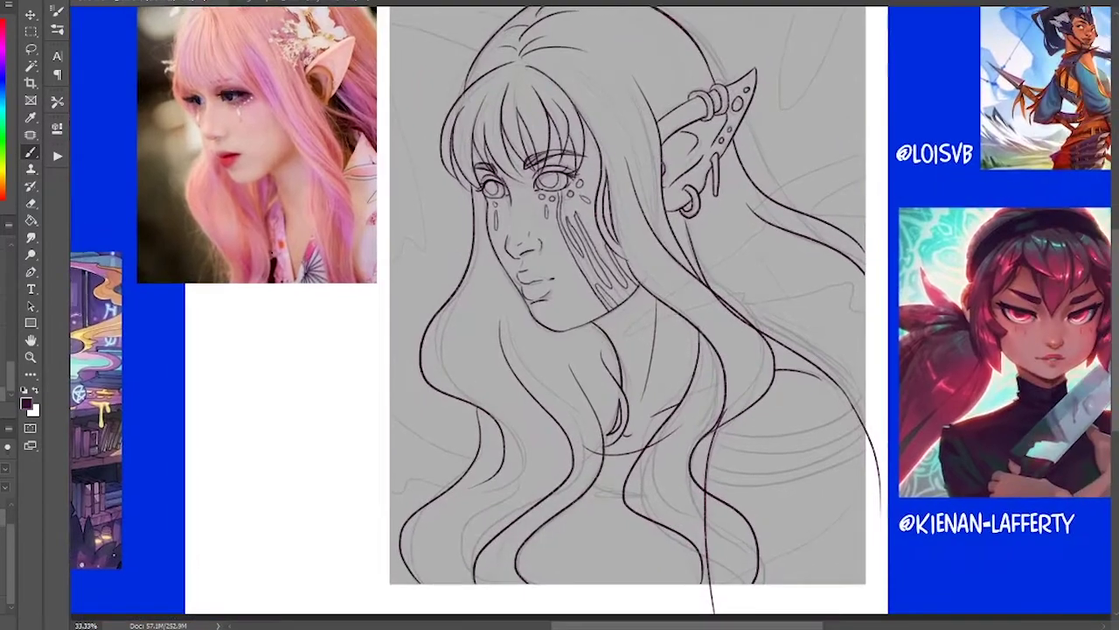
Step: Delete the part of the torso line that overruns the canvas bottom
{"action": "key", "text": "m"}
{"action": "left_click_drag", "start_coordinate": [662, 573], "coordinate": [783, 606]}
{"action": "key", "text": "Delete"}
{"action": "key", "text": "ctrl+d"}
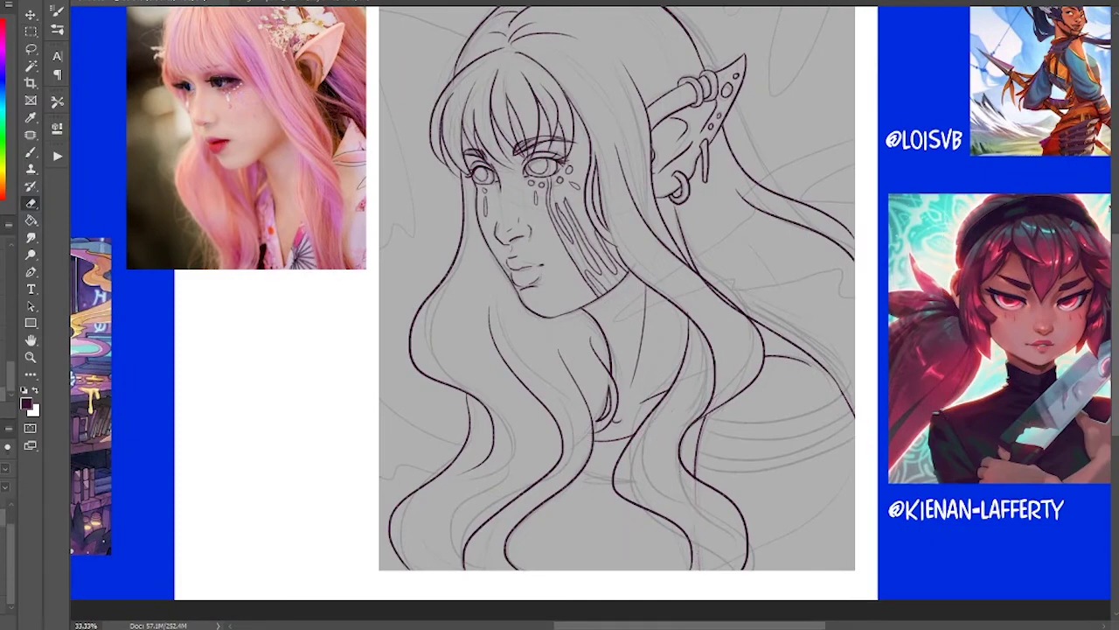
Step: Ink the curved bands around the upper arm and erase their ends beyond the canvas edge
{"action": "key", "text": "b"}
{"action": "mouse_move", "coordinate": [705, 426]}
{"action": "left_mouse_down"}
{"action": "mouse_move", "coordinate": [837, 396]}
{"action": "mouse_move", "coordinate": [853, 406]}
{"action": "left_mouse_up"}
{"action": "left_click_drag", "start_coordinate": [698, 452], "coordinate": [868, 420]}
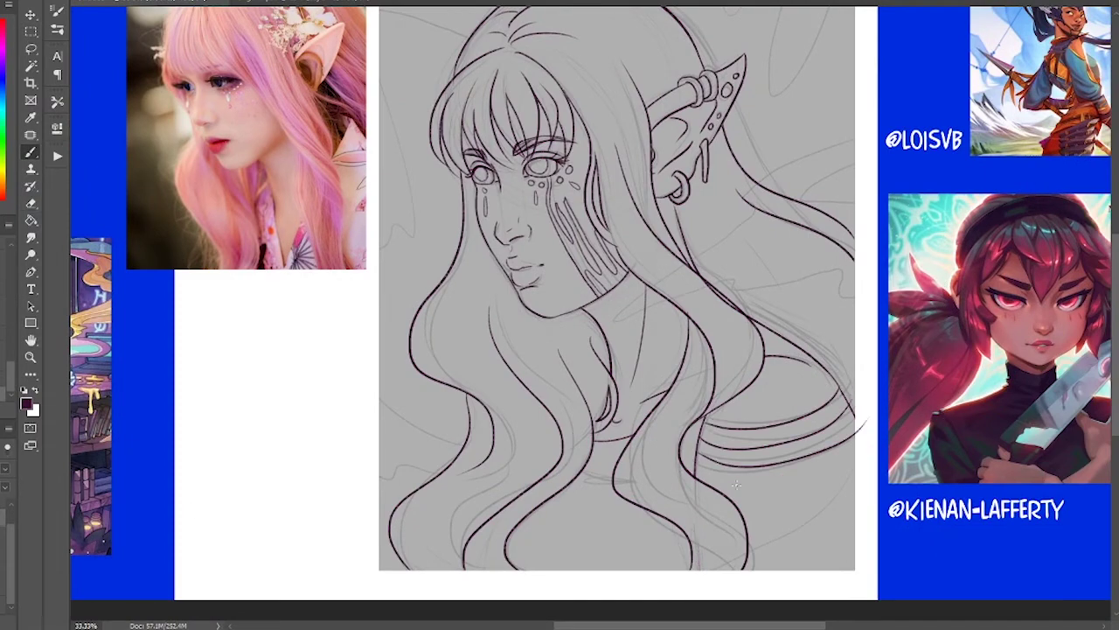
{"action": "key", "text": "e"}
{"action": "mouse_move", "coordinate": [696, 471]}
{"action": "left_mouse_down"}
{"action": "mouse_move", "coordinate": [870, 439]}
{"action": "mouse_move", "coordinate": [869, 415]}
{"action": "left_mouse_up"}
{"action": "left_click", "coordinate": [31, 152]}
{"action": "key", "text": "ctrl+minus"}
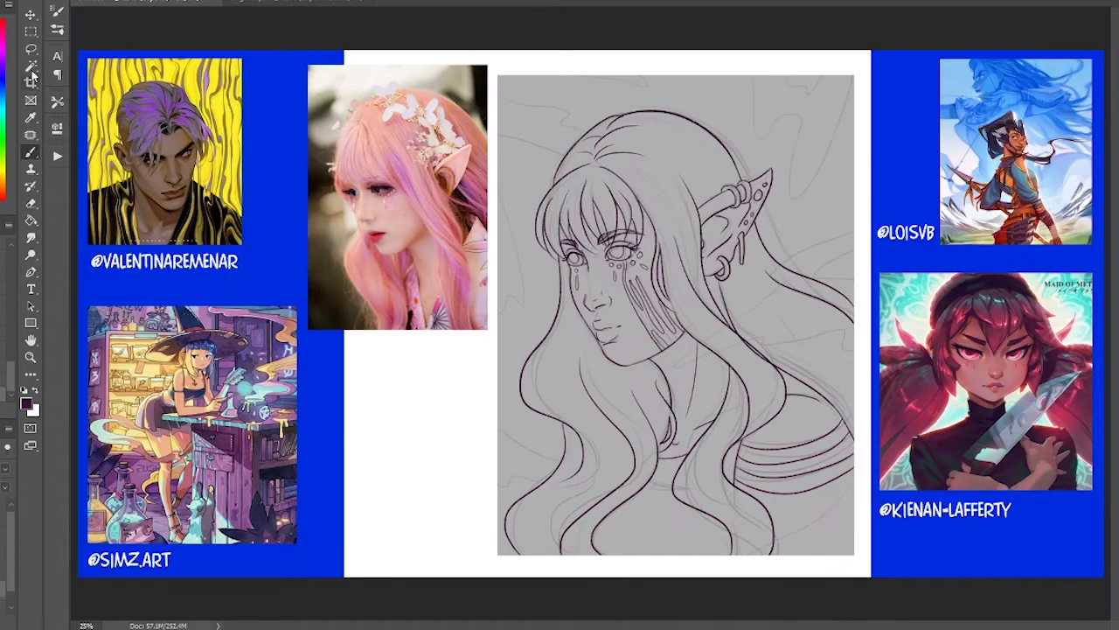
Step: Select the grey canvas area and ink the flowing background shapes in both upper corners and beside the fringe
{"action": "left_click", "coordinate": [30, 69]}
{"action": "left_click", "coordinate": [547, 98]}
{"action": "key", "text": "b"}
{"action": "mouse_move", "coordinate": [500, 99]}
{"action": "left_mouse_down"}
{"action": "mouse_move", "coordinate": [580, 124]}
{"action": "mouse_move", "coordinate": [500, 137]}
{"action": "left_mouse_up"}
{"action": "left_click_drag", "start_coordinate": [602, 77], "coordinate": [662, 85]}
{"action": "left_click_drag", "start_coordinate": [754, 77], "coordinate": [853, 129]}
{"action": "left_click_drag", "start_coordinate": [759, 77], "coordinate": [844, 79]}
{"action": "mouse_move", "coordinate": [500, 159]}
{"action": "left_mouse_down"}
{"action": "mouse_move", "coordinate": [526, 297]}
{"action": "mouse_move", "coordinate": [499, 263]}
{"action": "left_mouse_up"}
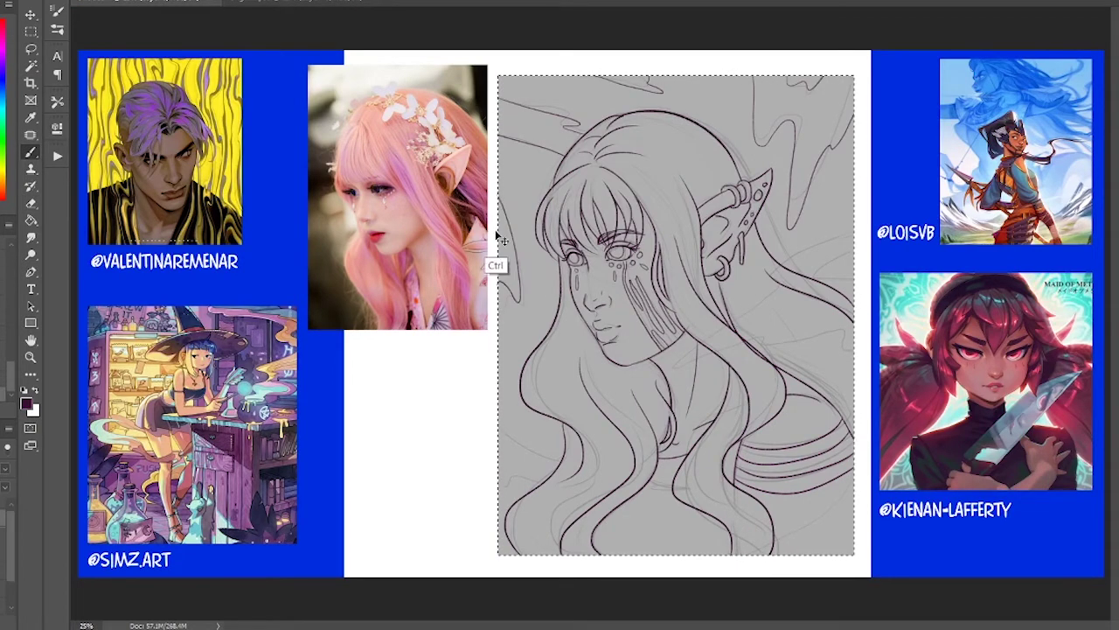
Step: Ink the background shapes beside the lower far-side hair and the flowing shapes behind the neck and back hair
{"action": "mouse_move", "coordinate": [499, 426]}
{"action": "left_mouse_down"}
{"action": "mouse_move", "coordinate": [499, 480]}
{"action": "mouse_move", "coordinate": [552, 452]}
{"action": "left_mouse_up"}
{"action": "key", "text": "ctrl+z"}
{"action": "left_click_drag", "start_coordinate": [500, 478], "coordinate": [539, 485]}
{"action": "left_click_drag", "start_coordinate": [853, 235], "coordinate": [680, 365]}
{"action": "left_click_drag", "start_coordinate": [680, 366], "coordinate": [853, 343]}
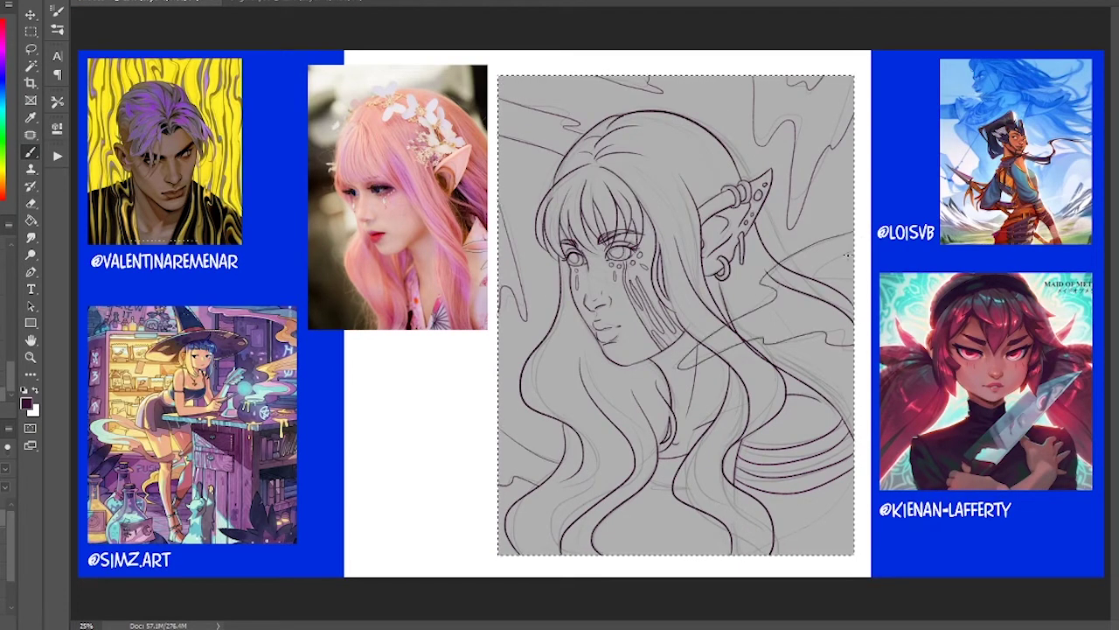
{"action": "left_click_drag", "start_coordinate": [854, 251], "coordinate": [854, 267]}
{"action": "key", "text": "e"}
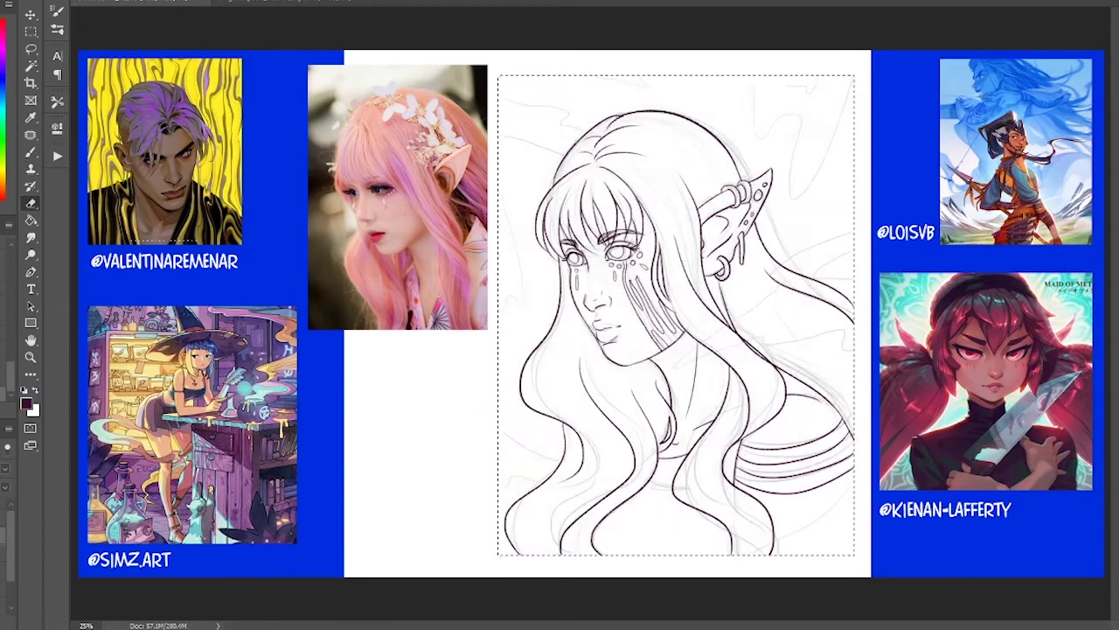
{"action": "key", "text": "b"}
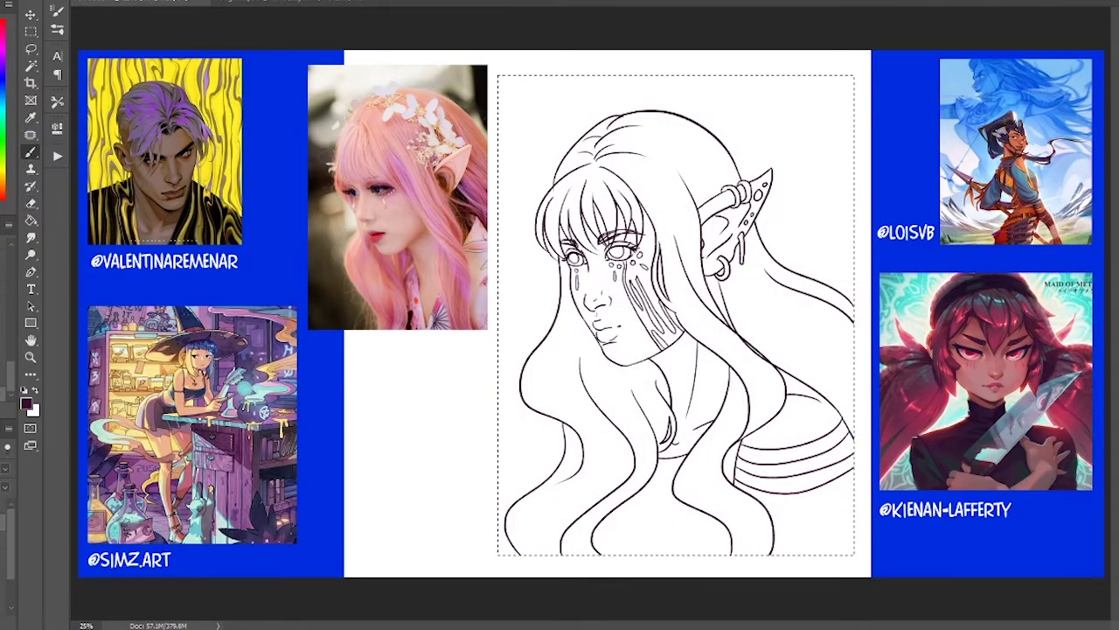
Step: Close the line art along the canvas's right and bottom edges and select the area outside the figure
{"action": "key", "text": "ctrl+j"}
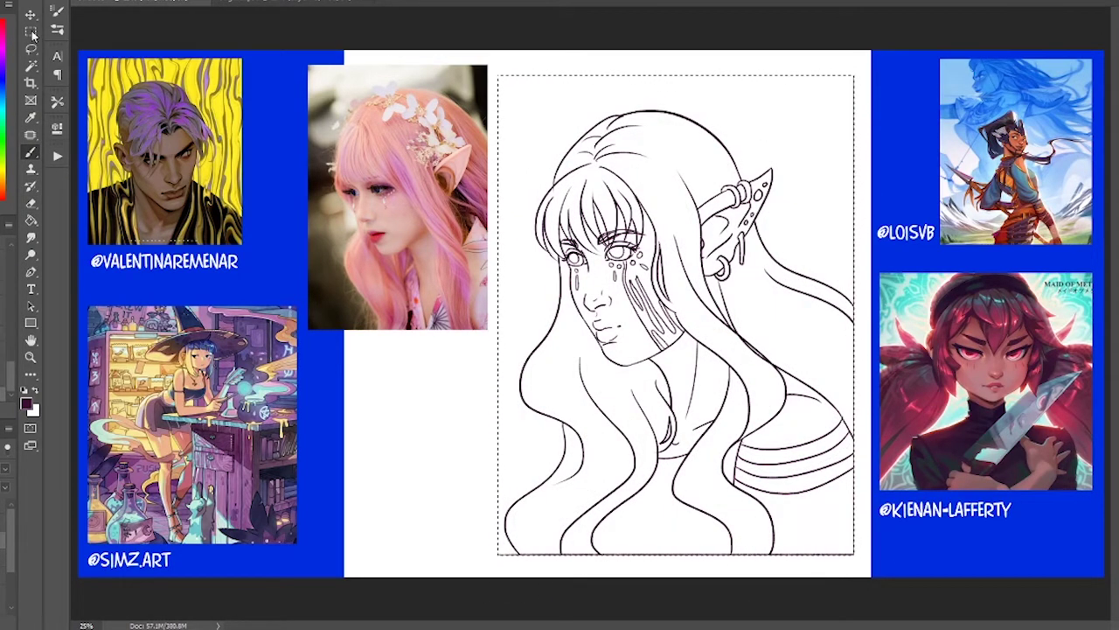
{"action": "key", "text": "ctrl+d"}
{"action": "right_click", "coordinate": [3, 363]}
{"action": "left_click", "coordinate": [9, 403]}
{"action": "key", "text": "w"}
{"action": "left_click", "coordinate": [520, 225]}
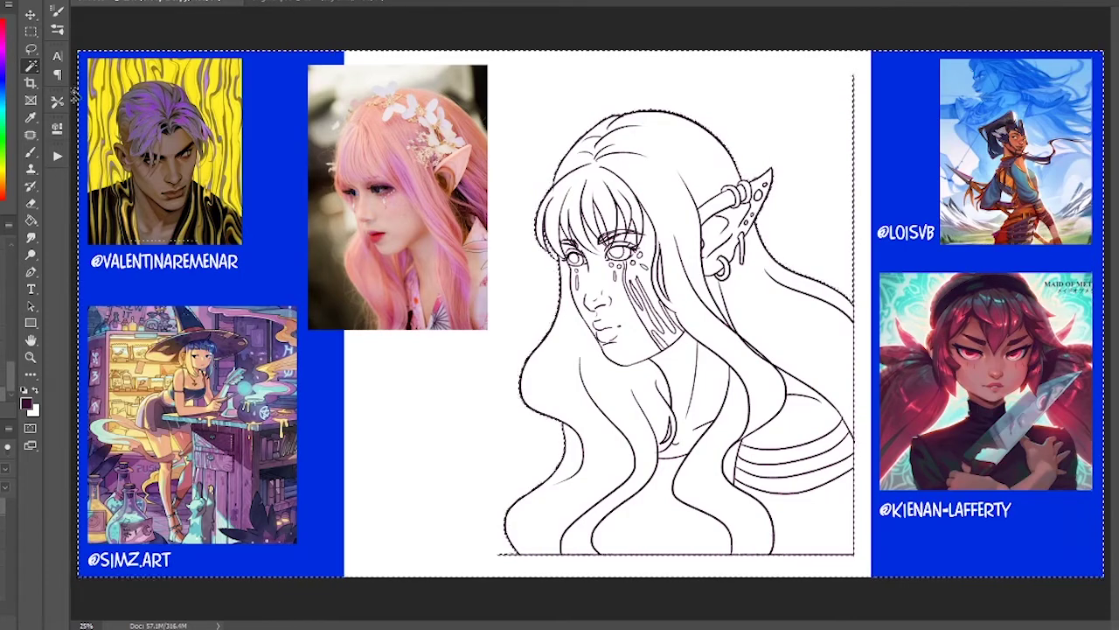
Step: Invert the selection to cover the elf's silhouette and refine the selection edge along the line art
{"action": "key", "text": "ctrl+shift+i"}
{"action": "left_click", "coordinate": [30, 1]}
{"action": "left_click", "coordinate": [179, 179]}
{"action": "left_click", "coordinate": [1088, 303]}
{"action": "key", "text": "ctrl+plus"}
{"action": "key", "text": "ctrl+plus"}
{"action": "key", "text": "ctrl+plus"}
{"action": "left_click", "coordinate": [31, 0]}
{"action": "mouse_move", "coordinate": [52, 141]}
{"action": "left_click", "coordinate": [179, 178]}
{"action": "left_click", "coordinate": [1089, 302]}
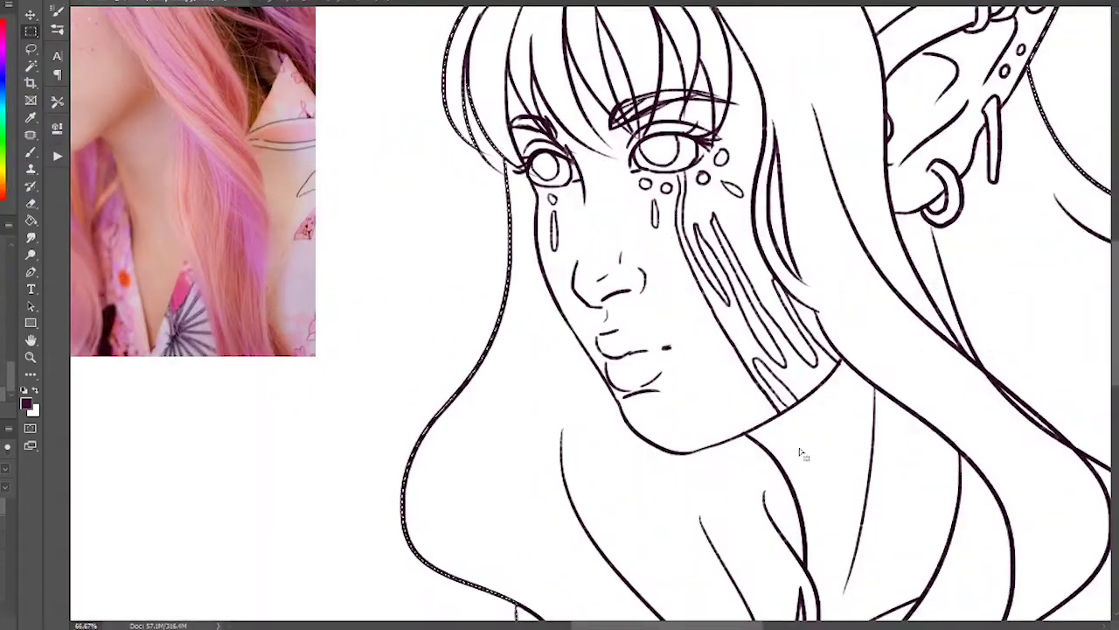
{"action": "key", "text": "ctrl+minus"}
{"action": "key", "text": "ctrl+minus"}
{"action": "key", "text": "ctrl+minus"}
Step: Block in a flat pink skin colour over the face, ear, neck and shoulder
{"action": "key", "text": "i"}
{"action": "key", "text": "g"}
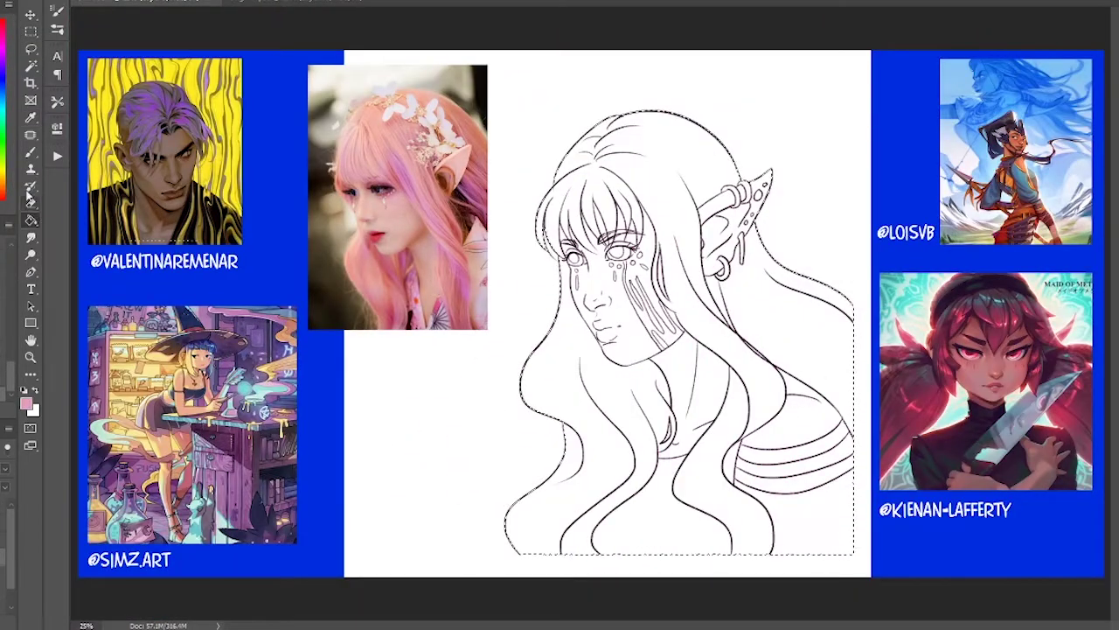
{"action": "key", "text": "b"}
{"action": "left_click", "coordinate": [2, 2]}
{"action": "left_click_drag", "start_coordinate": [573, 219], "coordinate": [642, 179]}
{"action": "mouse_move", "coordinate": [757, 169]}
{"action": "left_mouse_down"}
{"action": "mouse_move", "coordinate": [749, 415]}
{"action": "mouse_move", "coordinate": [670, 222]}
{"action": "mouse_move", "coordinate": [665, 451]}
{"action": "left_mouse_up"}
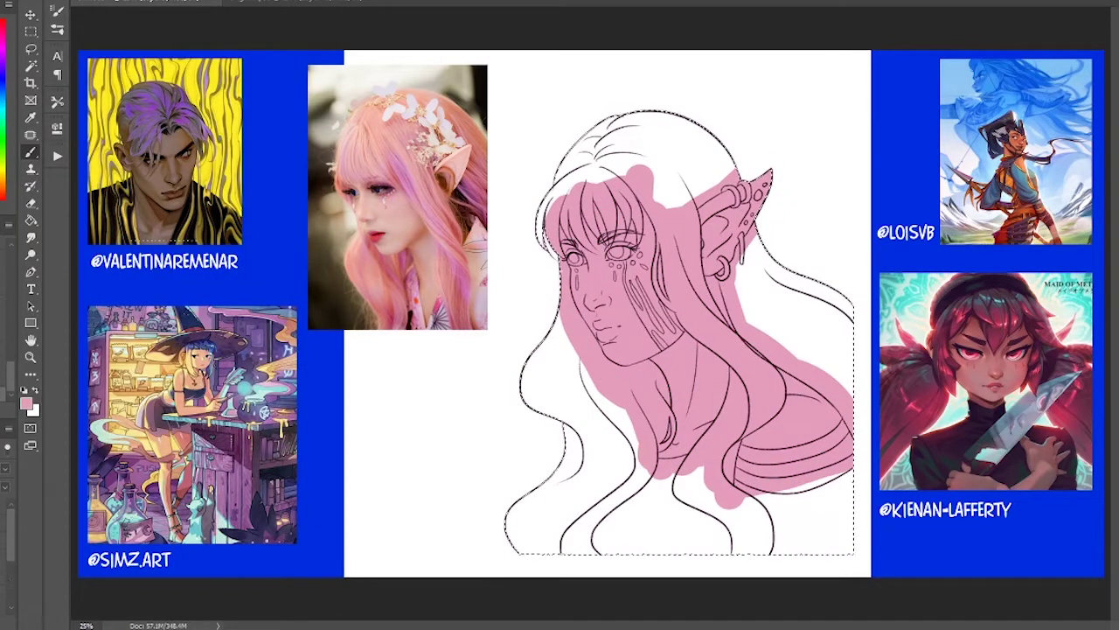
{"action": "key", "text": "e"}
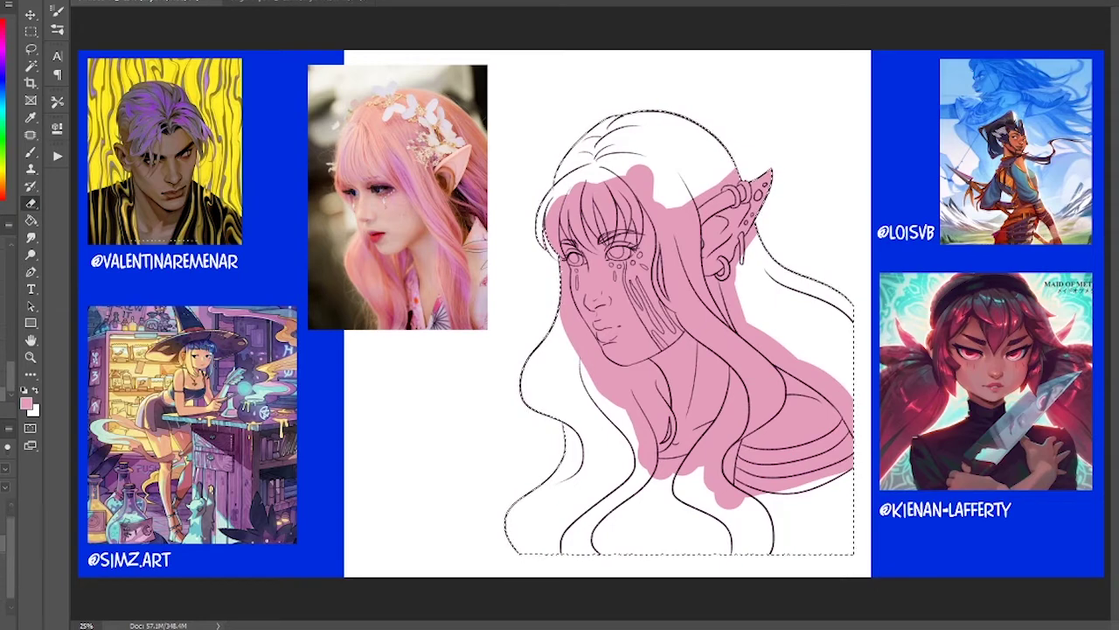
Step: Pick a purple and block in the hair over the crown, the far-side locks and the hair behind the ear
{"action": "key", "text": "i"}
{"action": "left_click", "coordinate": [2, 70]}
{"action": "key", "text": "b"}
{"action": "mouse_move", "coordinate": [564, 175]}
{"action": "left_mouse_down"}
{"action": "mouse_move", "coordinate": [700, 140]}
{"action": "mouse_move", "coordinate": [728, 179]}
{"action": "left_mouse_up"}
{"action": "left_click_drag", "start_coordinate": [759, 236], "coordinate": [789, 315]}
{"action": "mouse_move", "coordinate": [559, 192]}
{"action": "left_mouse_down"}
{"action": "mouse_move", "coordinate": [545, 274]}
{"action": "mouse_move", "coordinate": [569, 542]}
{"action": "mouse_move", "coordinate": [542, 490]}
{"action": "mouse_move", "coordinate": [683, 230]}
{"action": "mouse_move", "coordinate": [731, 164]}
{"action": "left_mouse_up"}
Step: Fill the fringe strands and the hair around the ear and beside the face with the flat purple
{"action": "key", "text": "ctrl+plus"}
{"action": "key", "text": "ctrl+plus"}
{"action": "left_click_drag", "start_coordinate": [630, 175], "coordinate": [607, 246]}
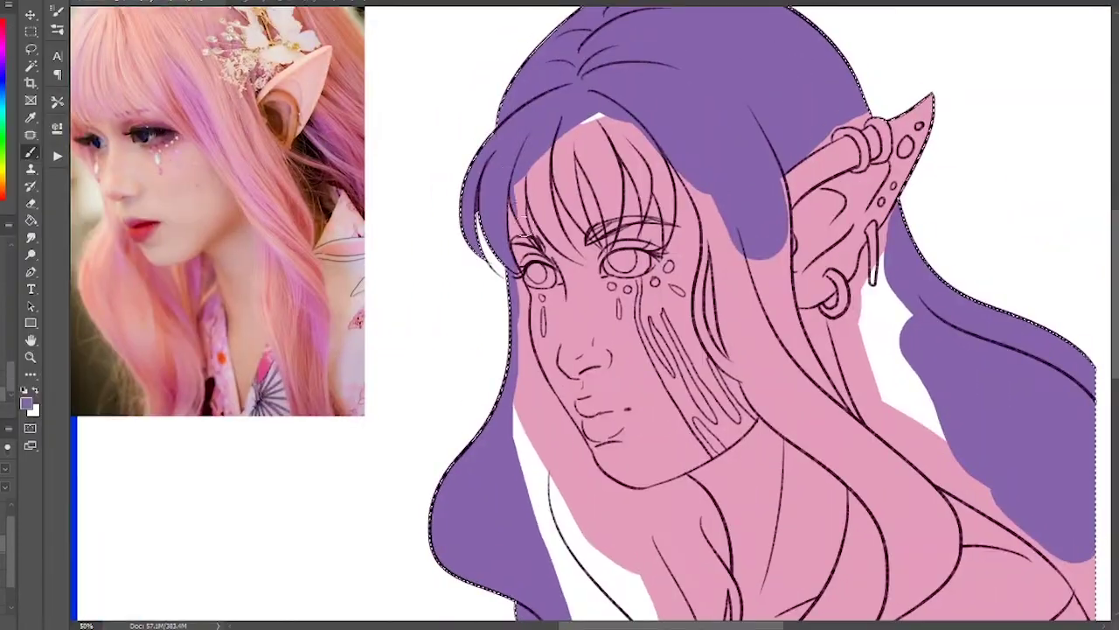
{"action": "mouse_move", "coordinate": [523, 173]}
{"action": "left_mouse_down"}
{"action": "mouse_move", "coordinate": [526, 234]}
{"action": "mouse_move", "coordinate": [560, 246]}
{"action": "mouse_move", "coordinate": [550, 153]}
{"action": "mouse_move", "coordinate": [595, 241]}
{"action": "mouse_move", "coordinate": [607, 217]}
{"action": "mouse_move", "coordinate": [603, 131]}
{"action": "mouse_move", "coordinate": [630, 149]}
{"action": "mouse_move", "coordinate": [654, 210]}
{"action": "mouse_move", "coordinate": [616, 118]}
{"action": "mouse_move", "coordinate": [652, 196]}
{"action": "mouse_move", "coordinate": [726, 245]}
{"action": "mouse_move", "coordinate": [787, 184]}
{"action": "mouse_move", "coordinate": [788, 302]}
{"action": "mouse_move", "coordinate": [840, 354]}
{"action": "mouse_move", "coordinate": [870, 433]}
{"action": "mouse_move", "coordinate": [861, 249]}
{"action": "mouse_move", "coordinate": [850, 383]}
{"action": "left_mouse_up"}
{"action": "left_click_drag", "start_coordinate": [884, 238], "coordinate": [885, 276]}
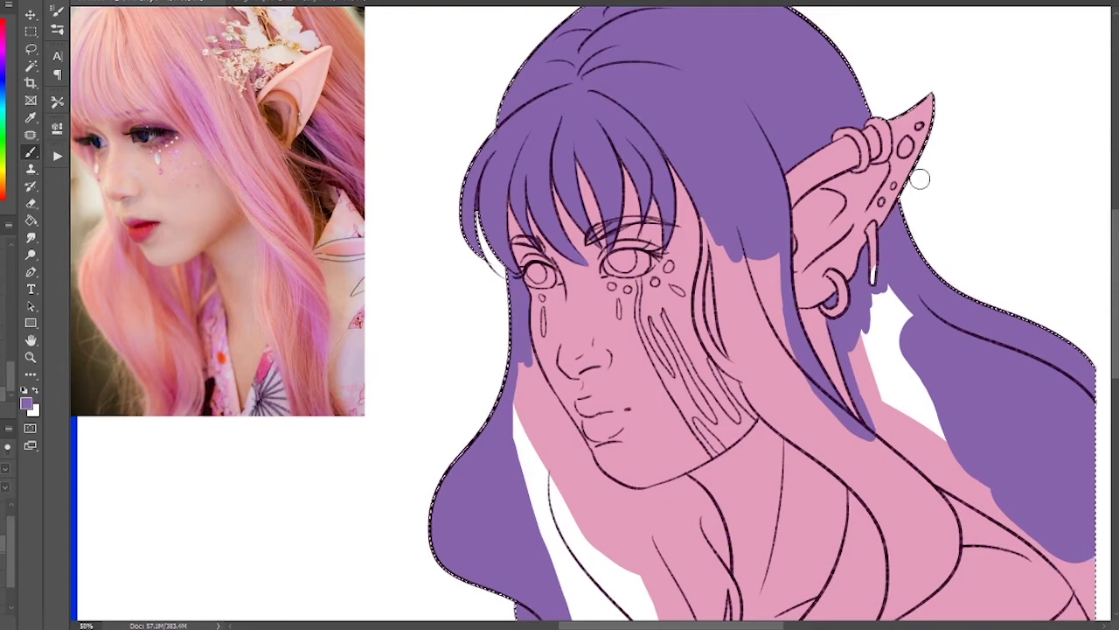
{"action": "left_click_drag", "start_coordinate": [920, 181], "coordinate": [847, 21]}
{"action": "mouse_move", "coordinate": [627, 133]}
{"action": "left_mouse_down"}
{"action": "mouse_move", "coordinate": [631, 105]}
{"action": "mouse_move", "coordinate": [647, 175]}
{"action": "left_mouse_up"}
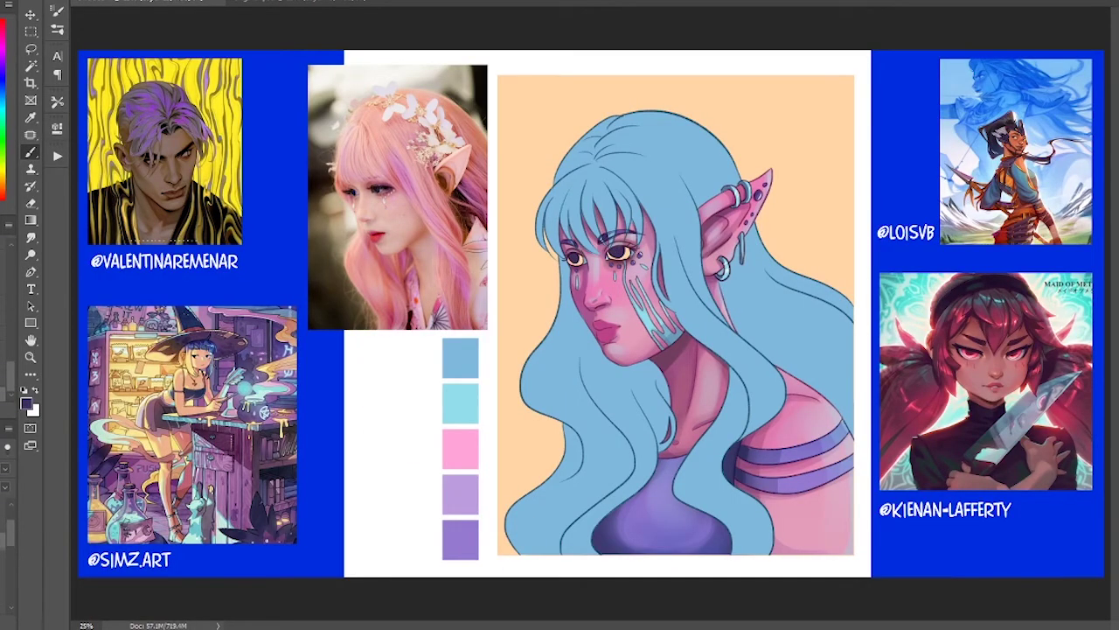
Step: Paint the near eye and add darker shading to the lips with resized brushes
{"action": "right_click", "coordinate": [618, 254], "text": "alt"}
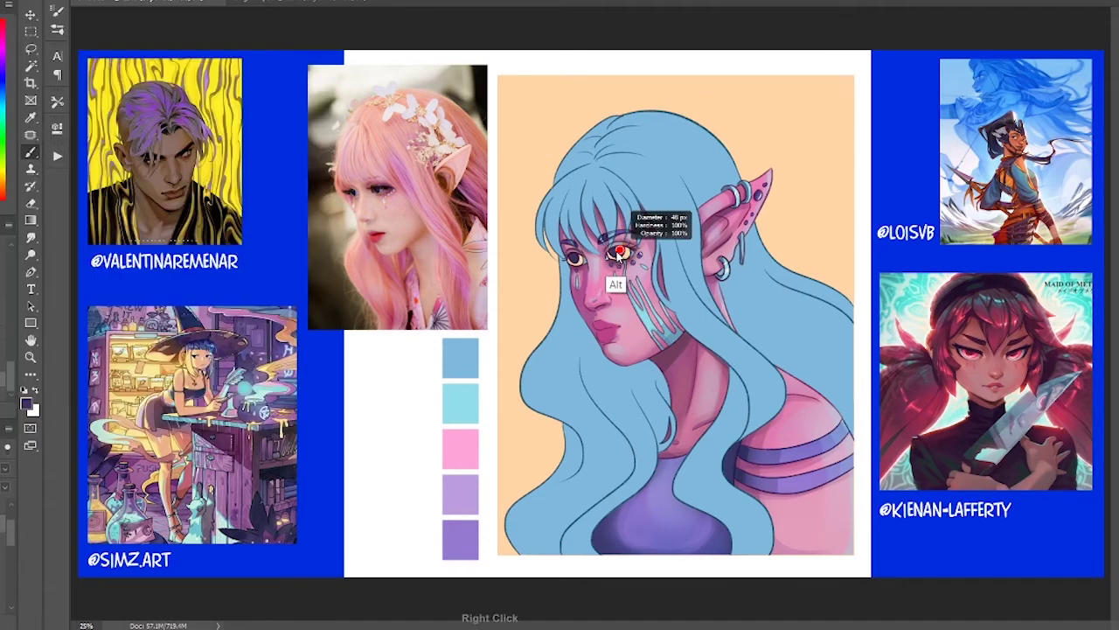
{"action": "left_click_drag", "start_coordinate": [596, 331], "coordinate": [615, 339]}
{"action": "right_click", "coordinate": [606, 336], "text": "alt"}
{"action": "right_click", "coordinate": [622, 335], "text": "alt"}
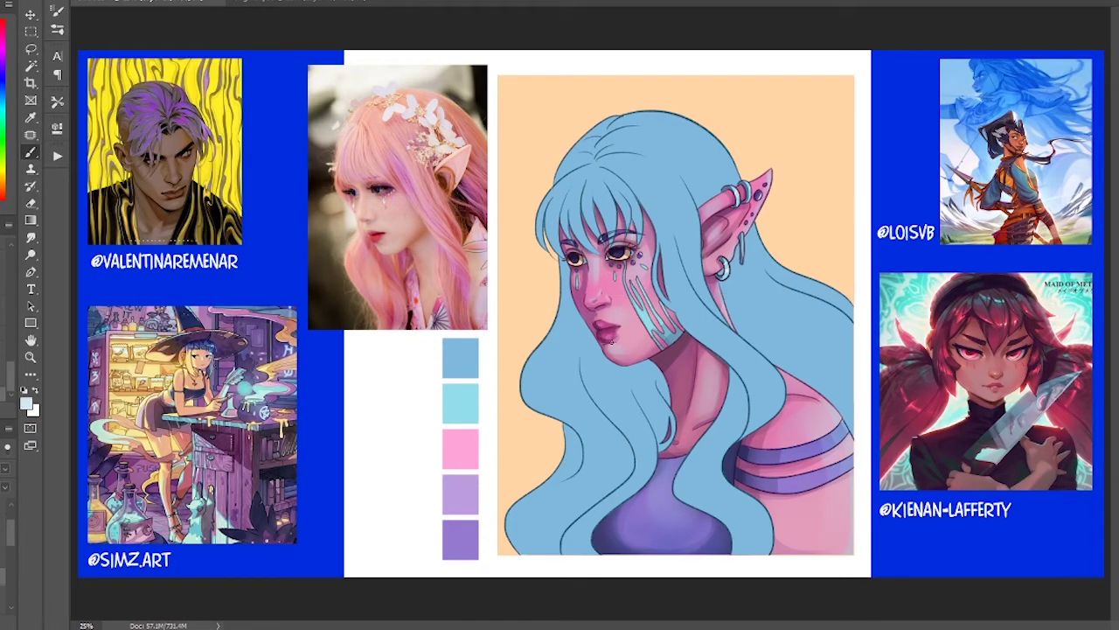
Step: Paint pale highlights in the irises of both eyes using colours sampled from the painting
{"action": "right_click", "coordinate": [619, 172]}
{"action": "right_click", "coordinate": [577, 256], "text": "alt"}
{"action": "left_click", "coordinate": [556, 266], "text": "alt"}
{"action": "left_click_drag", "start_coordinate": [572, 259], "coordinate": [575, 264]}
{"action": "left_click", "coordinate": [727, 268], "text": "alt"}
Step: Apply gradients to the hair, fading to swatch pink at the lower locks and tinting the crown purple
{"action": "key", "text": "i"}
{"action": "left_click", "coordinate": [460, 449]}
{"action": "key", "text": "g"}
{"action": "left_click_drag", "start_coordinate": [630, 542], "coordinate": [630, 297]}
{"action": "left_click", "coordinate": [459, 419], "text": "alt"}
{"action": "left_click_drag", "start_coordinate": [639, 110], "coordinate": [643, 241]}
{"action": "left_click", "coordinate": [460, 494], "text": "alt"}
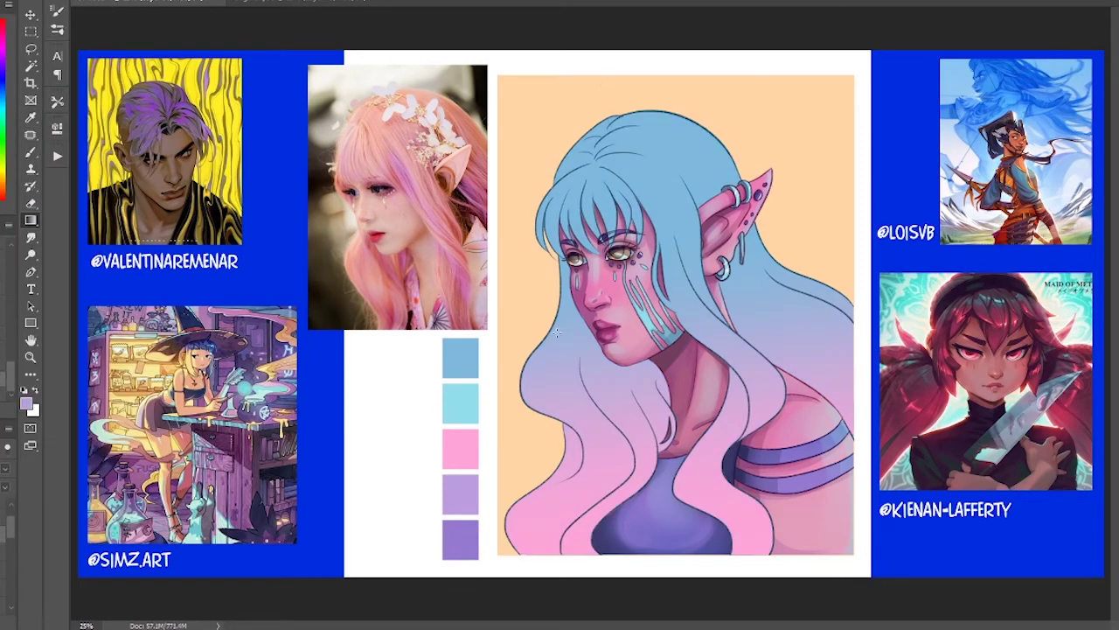
Step: Shade the outer edge of the far-side wavy locks with dark blue, down to the canvas bottom
{"action": "key", "text": "b"}
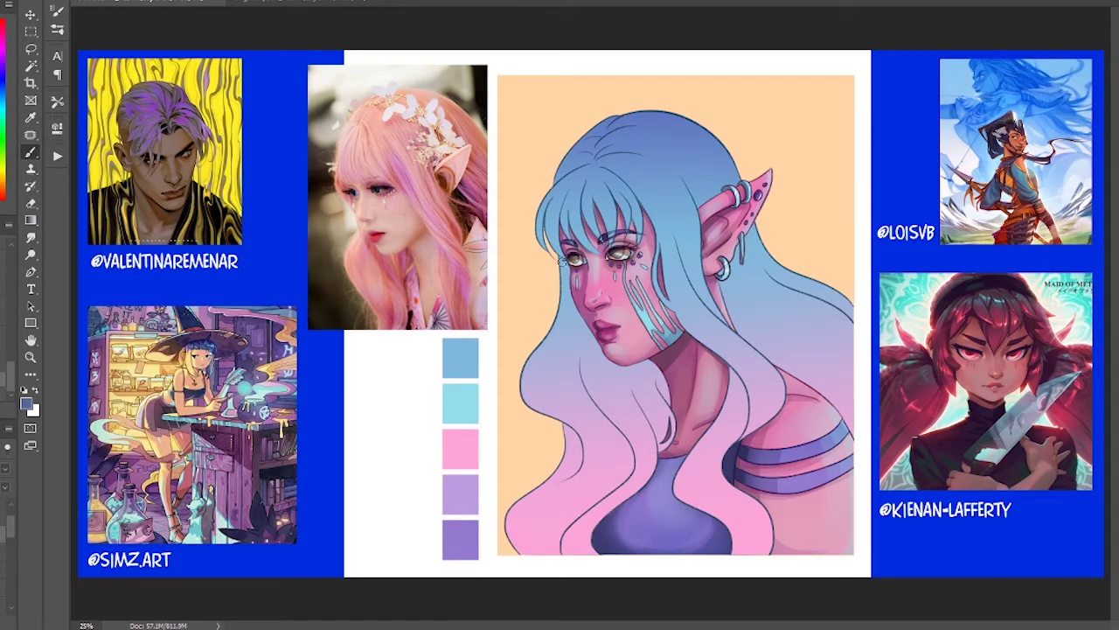
{"action": "right_click", "coordinate": [554, 346], "text": "alt"}
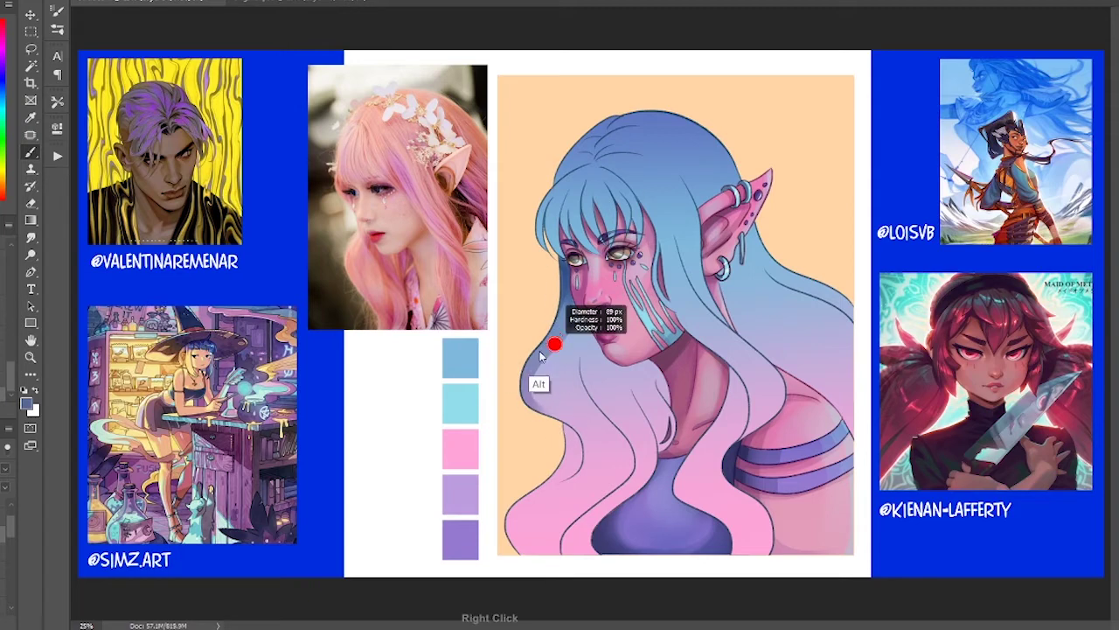
{"action": "mouse_move", "coordinate": [565, 427]}
{"action": "left_mouse_down"}
{"action": "mouse_move", "coordinate": [554, 465]}
{"action": "mouse_move", "coordinate": [569, 434]}
{"action": "left_mouse_up"}
{"action": "mouse_move", "coordinate": [517, 544]}
{"action": "left_mouse_down"}
{"action": "mouse_move", "coordinate": [554, 469]}
{"action": "mouse_move", "coordinate": [550, 529]}
{"action": "mouse_move", "coordinate": [538, 540]}
{"action": "mouse_move", "coordinate": [538, 513]}
{"action": "left_mouse_up"}
{"action": "right_click", "coordinate": [553, 549], "text": "alt"}
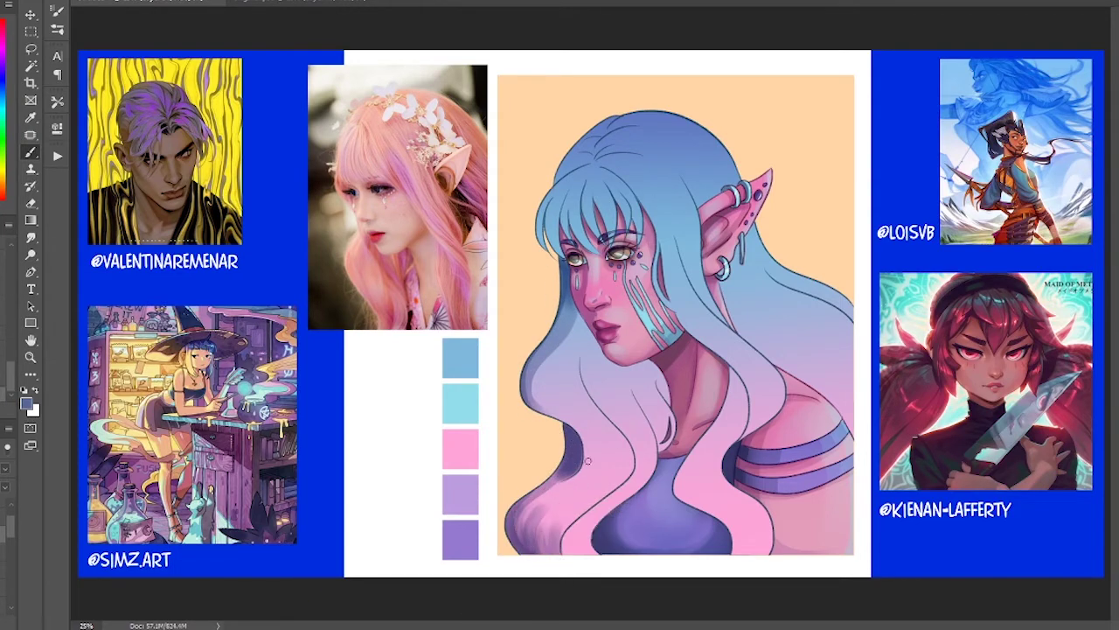
Step: Shade the hair strands beside the chin and the curled lock at the neck with dark blue
{"action": "right_click", "coordinate": [567, 347], "text": "alt"}
{"action": "mouse_move", "coordinate": [583, 320]}
{"action": "left_mouse_down"}
{"action": "mouse_move", "coordinate": [599, 378]}
{"action": "mouse_move", "coordinate": [665, 388]}
{"action": "mouse_move", "coordinate": [648, 431]}
{"action": "left_mouse_up"}
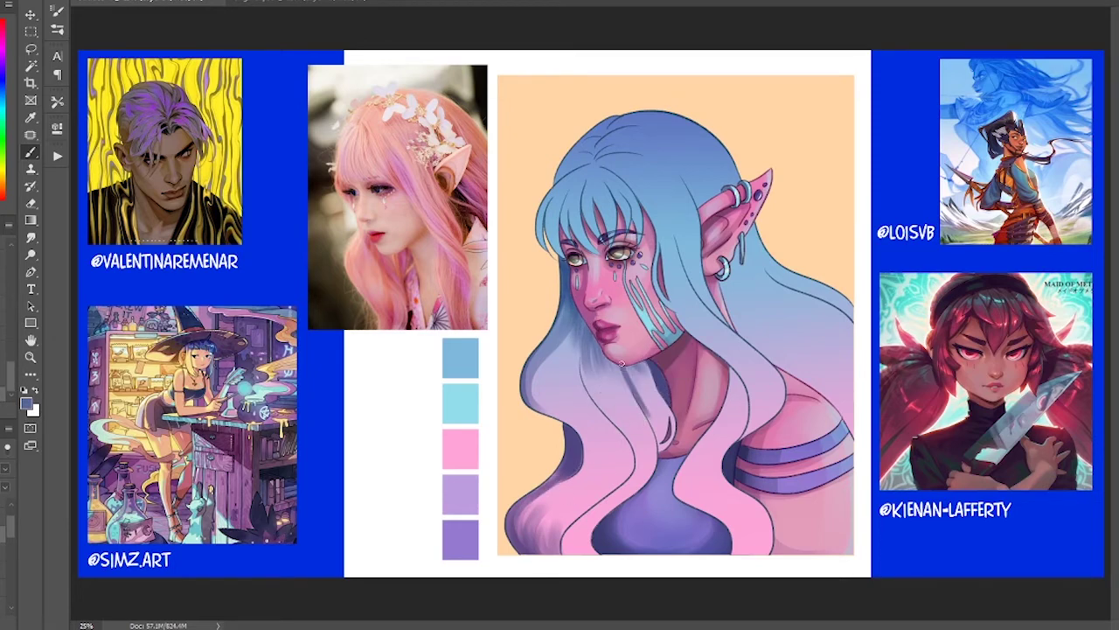
{"action": "left_click_drag", "start_coordinate": [625, 366], "coordinate": [662, 455]}
{"action": "left_click_drag", "start_coordinate": [638, 371], "coordinate": [665, 439]}
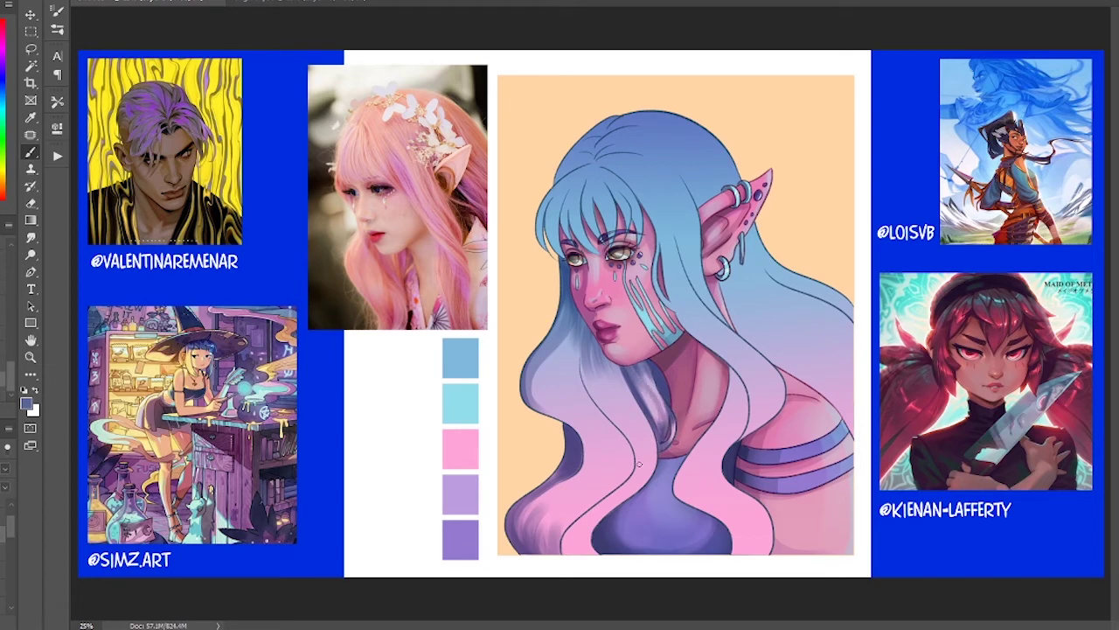
Step: Shade the inner wavy locks below the chin with dark blue strands down to the canvas bottom
{"action": "mouse_move", "coordinate": [582, 330]}
{"action": "left_mouse_down"}
{"action": "mouse_move", "coordinate": [587, 397]}
{"action": "mouse_move", "coordinate": [600, 406]}
{"action": "left_mouse_up"}
{"action": "right_click", "coordinate": [577, 430], "text": "alt"}
{"action": "left_click_drag", "start_coordinate": [588, 376], "coordinate": [635, 451]}
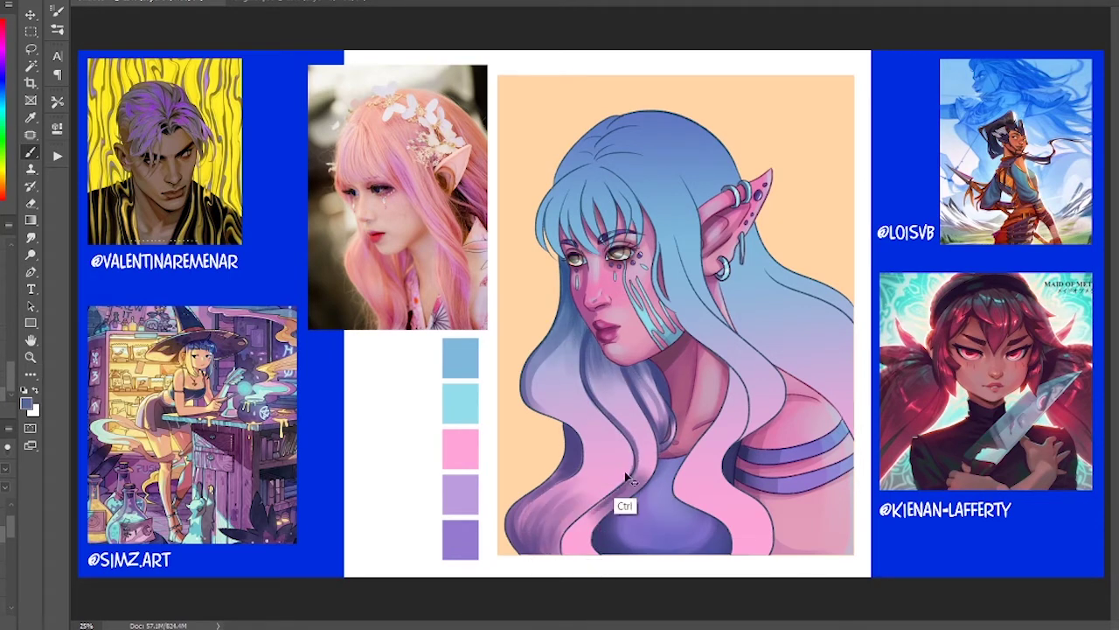
{"action": "right_click", "coordinate": [588, 546], "text": "alt"}
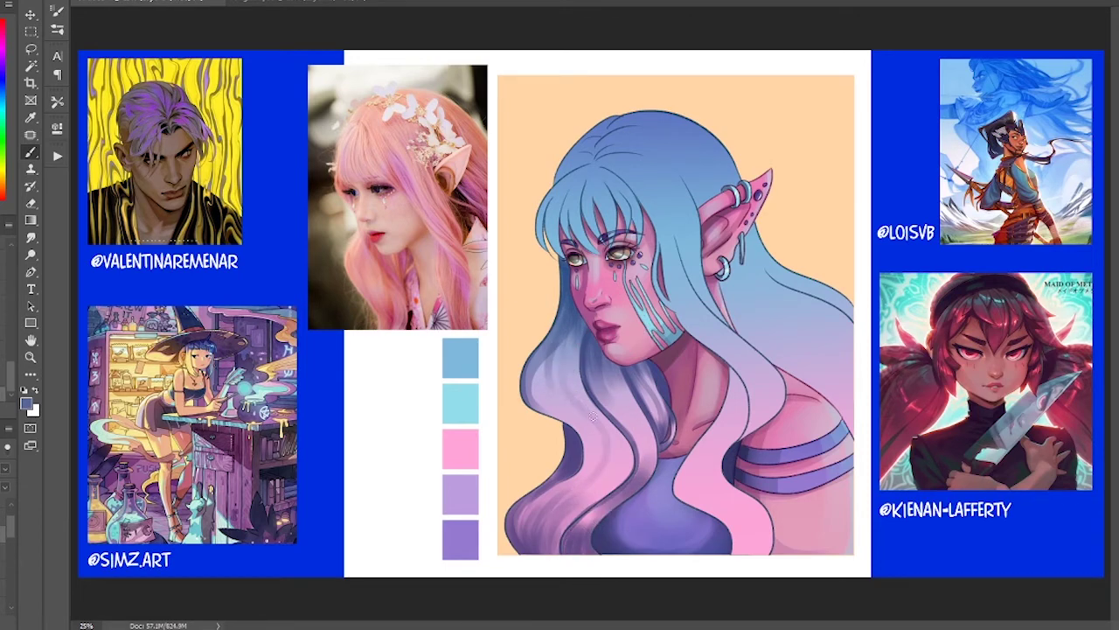
{"action": "left_click_drag", "start_coordinate": [617, 385], "coordinate": [646, 453]}
Step: Shade the near-side wavy lock over the neck and chest with dark blue, cleaning up its edges
{"action": "right_click", "coordinate": [747, 389], "text": "alt"}
{"action": "left_click_drag", "start_coordinate": [724, 364], "coordinate": [748, 444]}
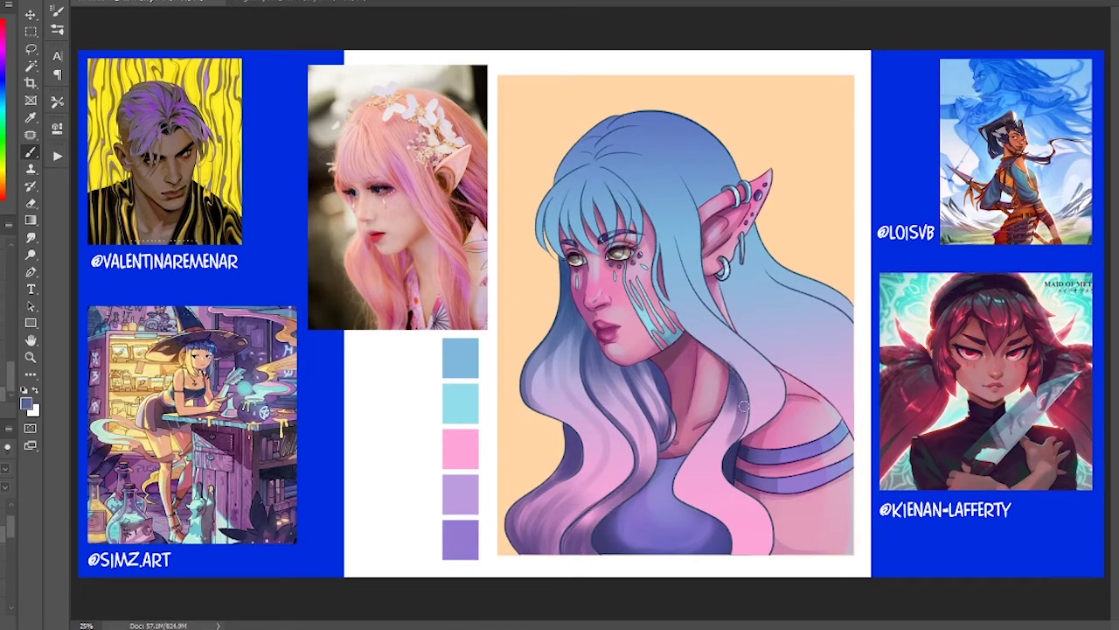
{"action": "left_click_drag", "start_coordinate": [749, 381], "coordinate": [735, 447]}
{"action": "key", "text": "e"}
{"action": "key", "text": "b"}
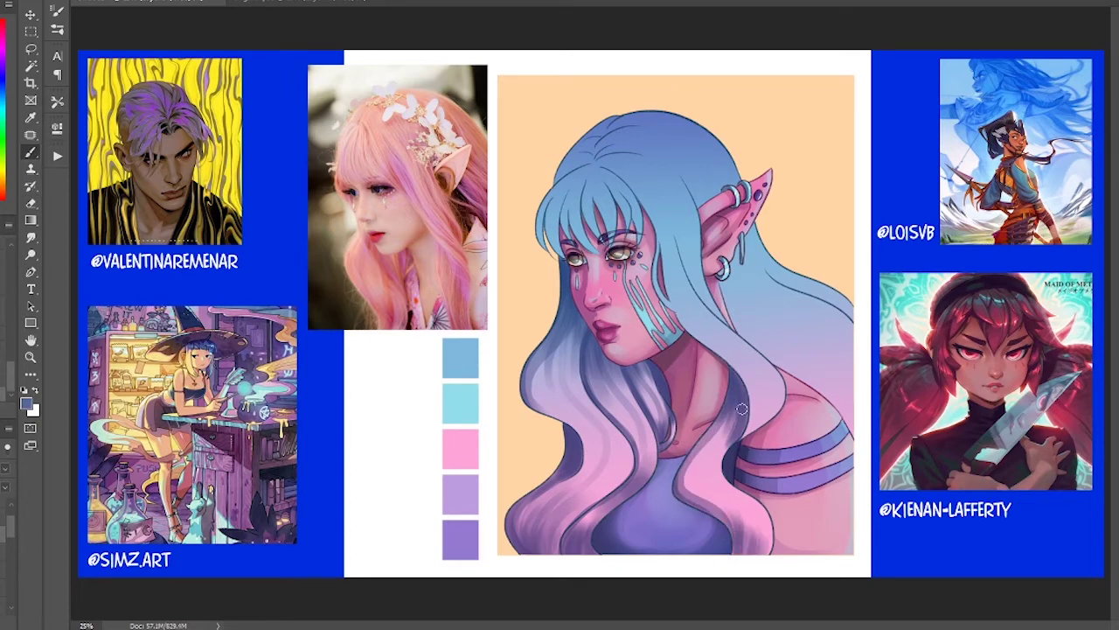
Step: Paint dark blue shading along the face-framing lock from the temple down past the cheek
{"action": "right_click", "coordinate": [652, 254], "text": "alt"}
{"action": "left_click_drag", "start_coordinate": [662, 236], "coordinate": [727, 362]}
{"action": "left_click_drag", "start_coordinate": [667, 263], "coordinate": [721, 356]}
{"action": "right_click", "coordinate": [675, 271], "text": "alt"}
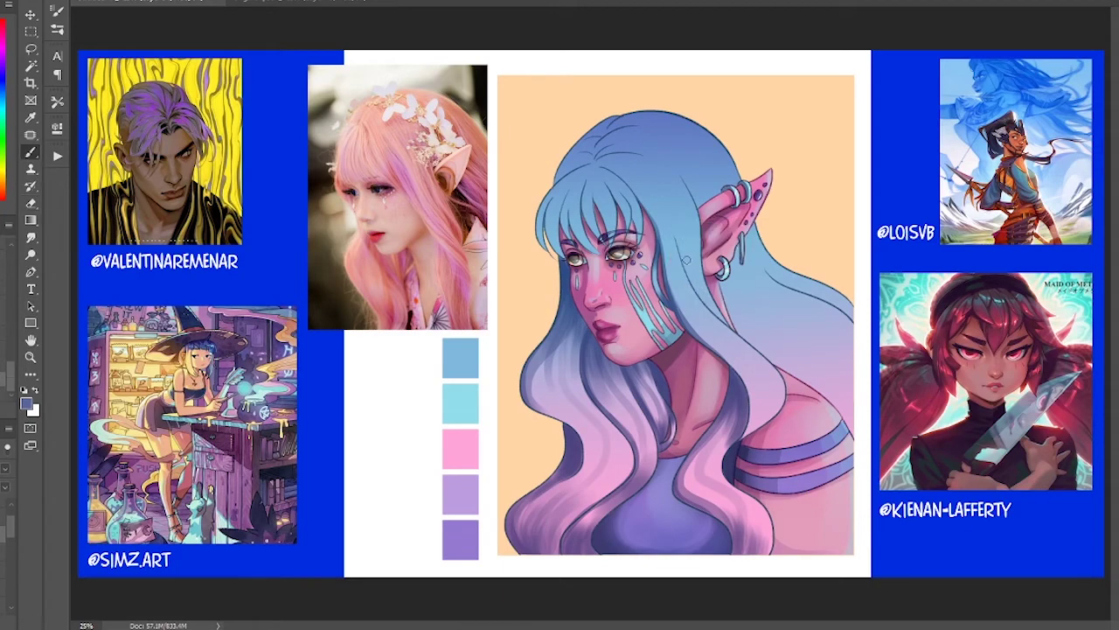
{"action": "left_click_drag", "start_coordinate": [678, 239], "coordinate": [717, 312]}
Step: Shade the parting, the far side of the crown and the base of the fringe with dark blue
{"action": "left_click_drag", "start_coordinate": [575, 167], "coordinate": [604, 142]}
{"action": "mouse_move", "coordinate": [594, 161]}
{"action": "left_mouse_down"}
{"action": "mouse_move", "coordinate": [637, 126]}
{"action": "mouse_move", "coordinate": [620, 129]}
{"action": "left_mouse_up"}
{"action": "left_click_drag", "start_coordinate": [586, 137], "coordinate": [634, 114]}
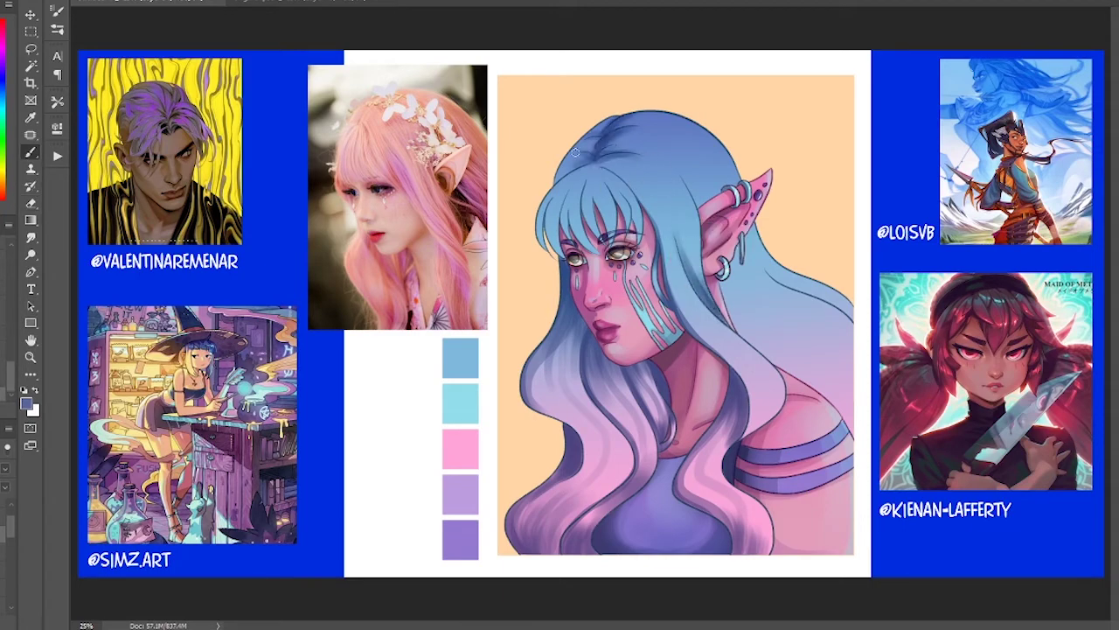
{"action": "left_click_drag", "start_coordinate": [556, 182], "coordinate": [584, 149]}
{"action": "mouse_move", "coordinate": [562, 173]}
{"action": "left_mouse_down"}
{"action": "mouse_move", "coordinate": [592, 134]}
{"action": "mouse_move", "coordinate": [651, 224]}
{"action": "left_mouse_up"}
{"action": "right_click", "coordinate": [588, 153]}
Step: Shade the outer edge of the near-side front lock and the crown above the ear with dark blue
{"action": "mouse_move", "coordinate": [679, 292]}
{"action": "left_mouse_down"}
{"action": "mouse_move", "coordinate": [752, 409]}
{"action": "mouse_move", "coordinate": [777, 425]}
{"action": "left_mouse_up"}
{"action": "left_click_drag", "start_coordinate": [749, 383], "coordinate": [777, 420]}
{"action": "left_click_drag", "start_coordinate": [687, 320], "coordinate": [745, 386]}
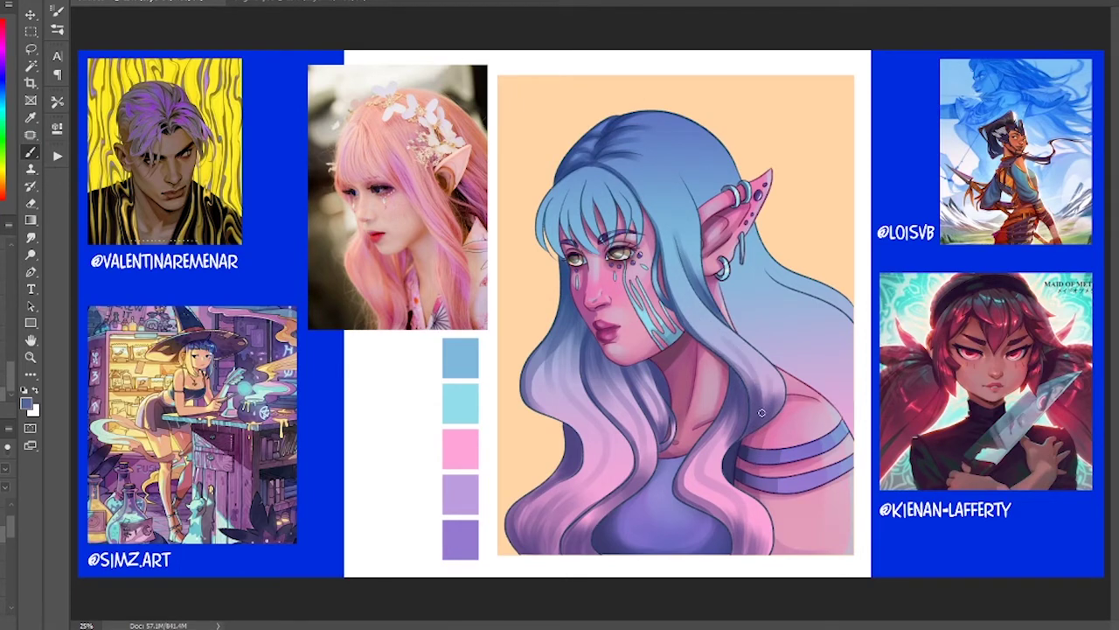
{"action": "right_click", "coordinate": [697, 190]}
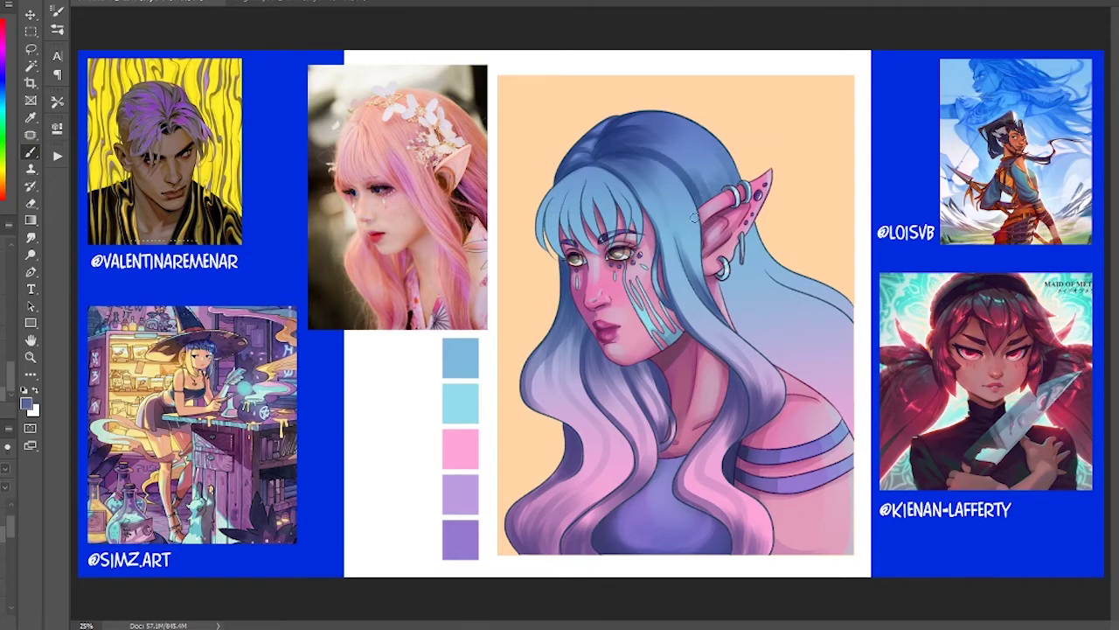
Step: Paint dark blue shading strands on the hair behind the ear, from the neck down over the shoulder
{"action": "left_click_drag", "start_coordinate": [728, 280], "coordinate": [800, 376]}
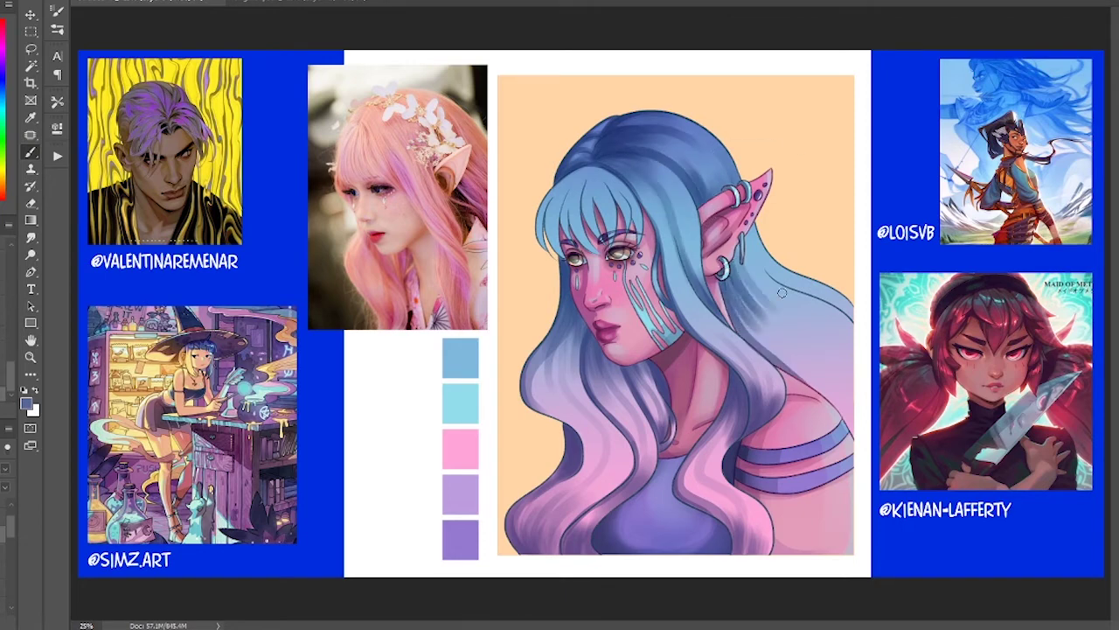
{"action": "right_click", "coordinate": [745, 274], "text": "alt"}
{"action": "right_click", "coordinate": [757, 288], "text": "alt"}
{"action": "left_click_drag", "start_coordinate": [847, 427], "coordinate": [808, 370]}
{"action": "left_click_drag", "start_coordinate": [742, 294], "coordinate": [831, 387]}
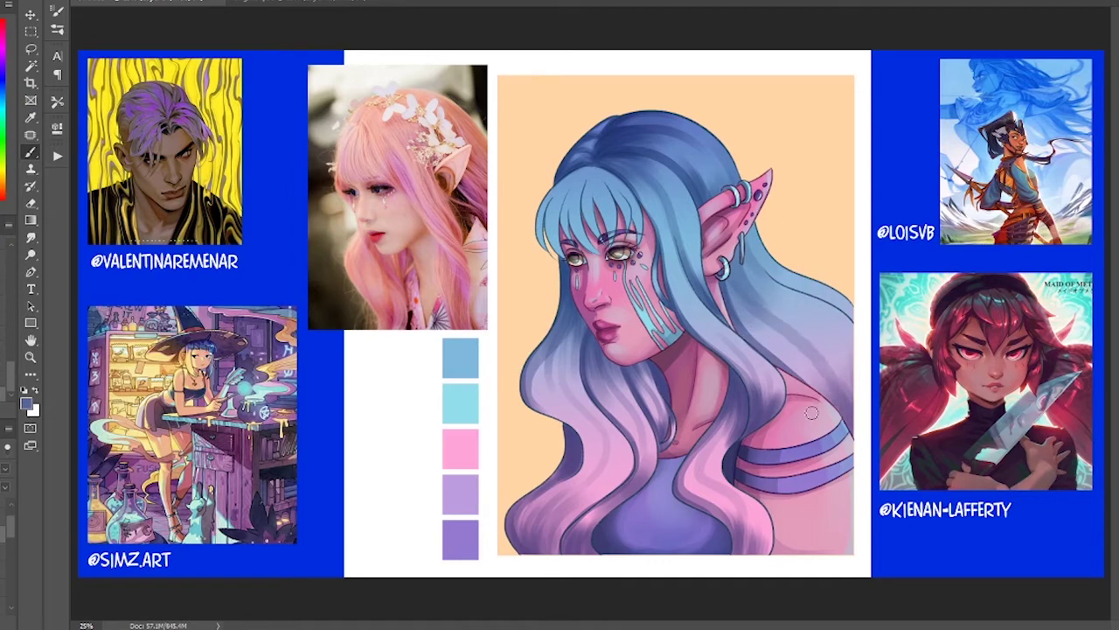
Step: Shade the upper edge of the hair behind the ear and the individual fringe strands with dark blue
{"action": "left_click_drag", "start_coordinate": [753, 250], "coordinate": [850, 306]}
{"action": "key", "text": "ctrl+z"}
{"action": "right_click", "coordinate": [744, 275], "text": "alt"}
{"action": "left_click_drag", "start_coordinate": [741, 248], "coordinate": [851, 314]}
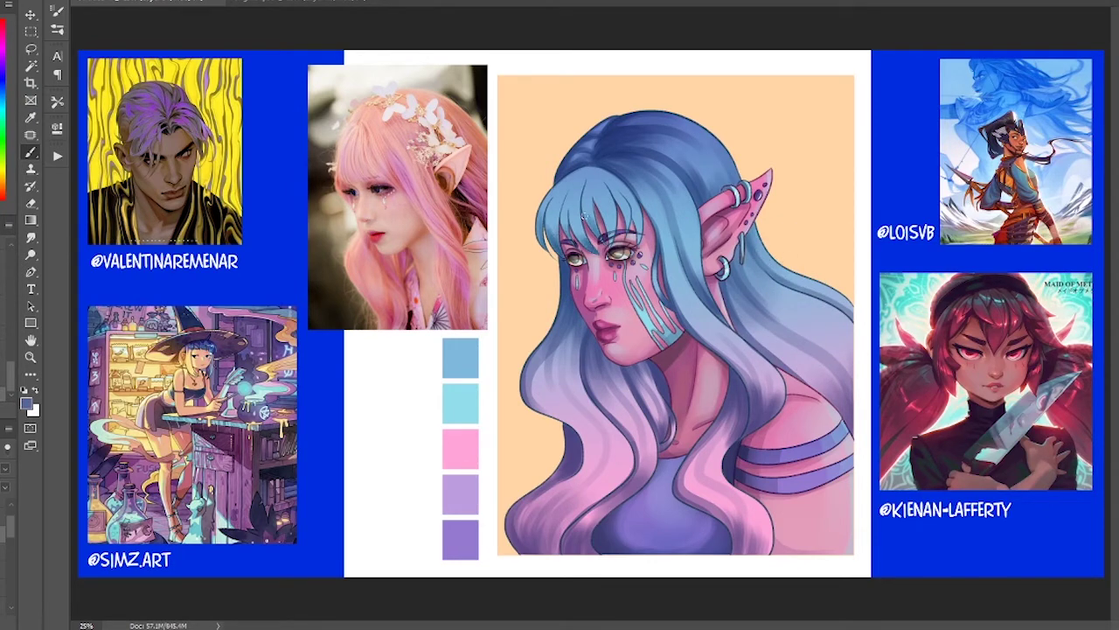
{"action": "right_click", "coordinate": [589, 170], "text": "alt"}
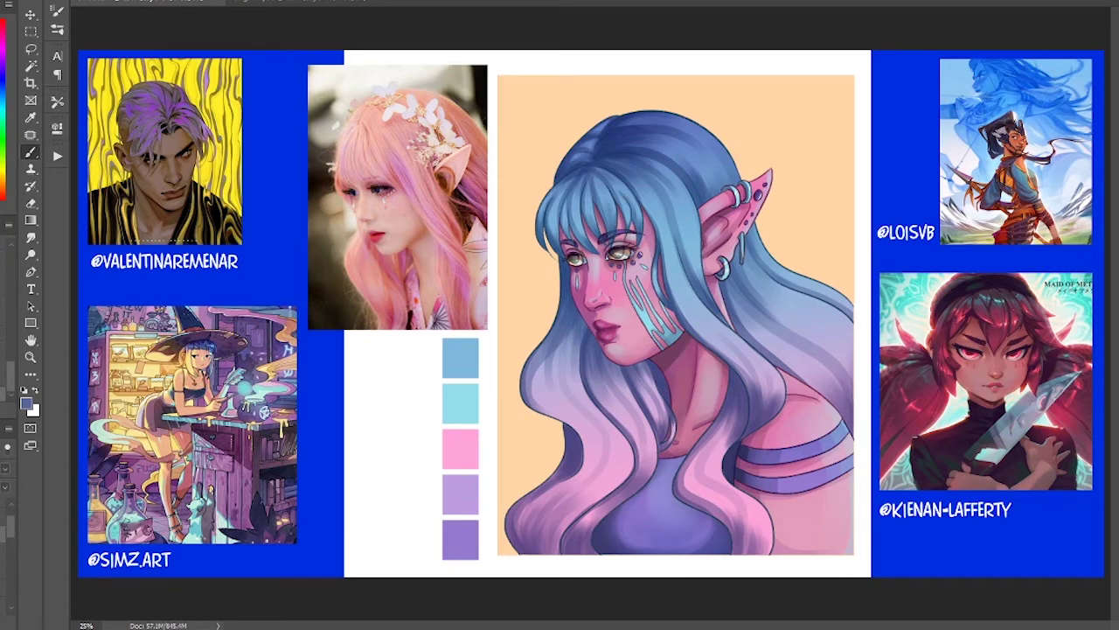
Step: Paint highlights through the fringe, back hair and wavy locks using the aqua palette swatch
{"action": "left_click", "coordinate": [460, 402], "text": "alt"}
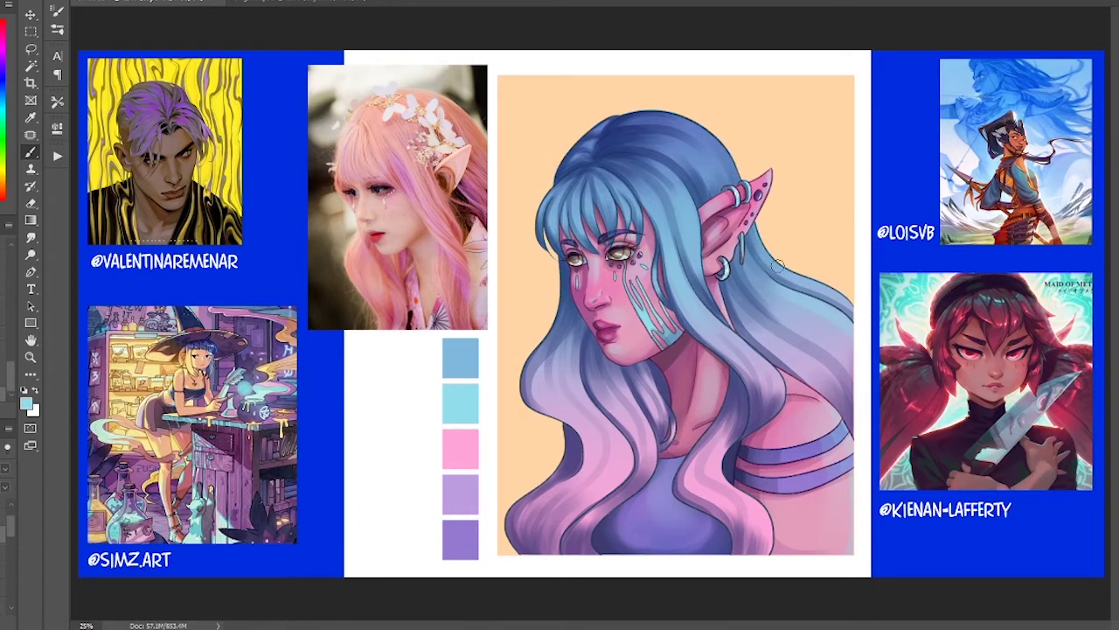
{"action": "right_click", "coordinate": [778, 384], "text": "alt"}
{"action": "right_click", "coordinate": [581, 407], "text": "alt"}
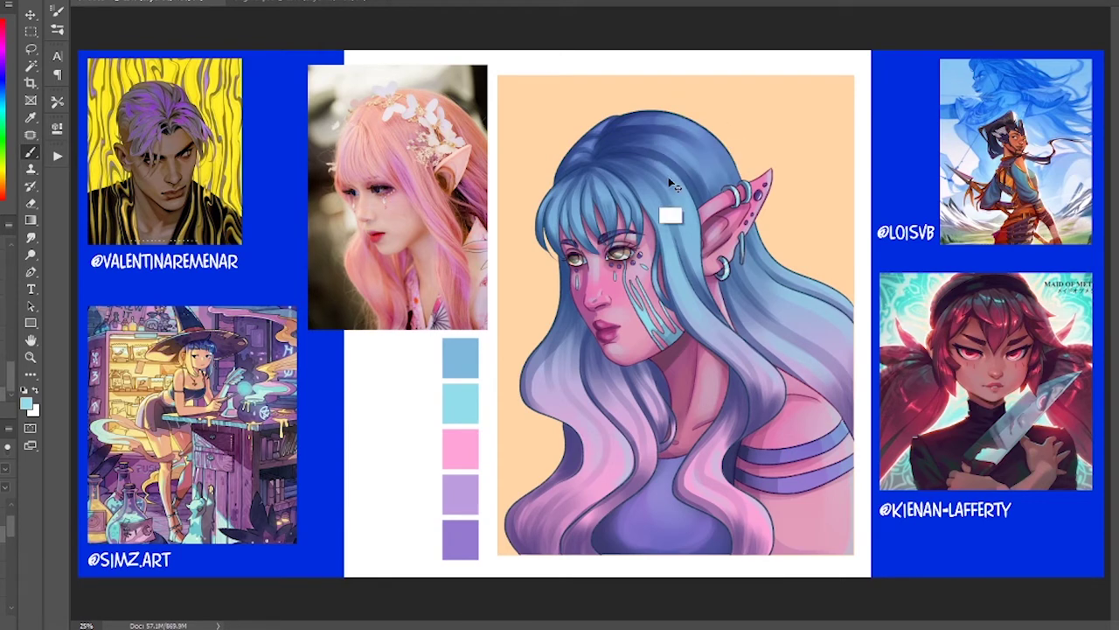
Step: Add dark navy shadows between the strands of hair behind the ear and over the shoulder, softening them with the eraser
{"action": "left_click", "coordinate": [748, 392], "text": "alt"}
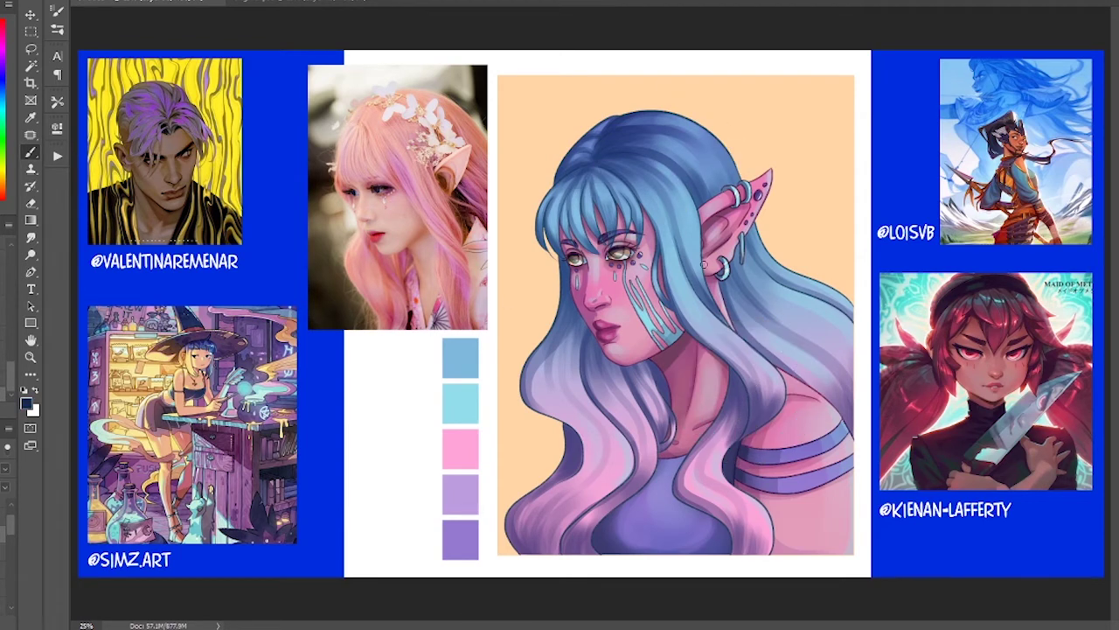
{"action": "right_click", "coordinate": [846, 411], "text": "alt"}
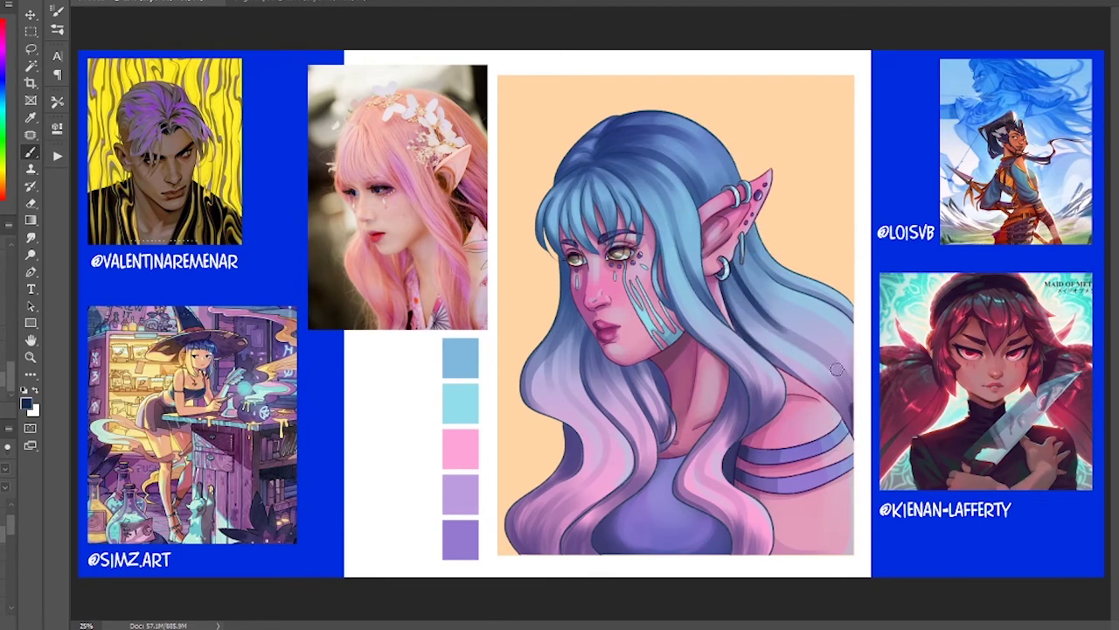
{"action": "key", "text": "e"}
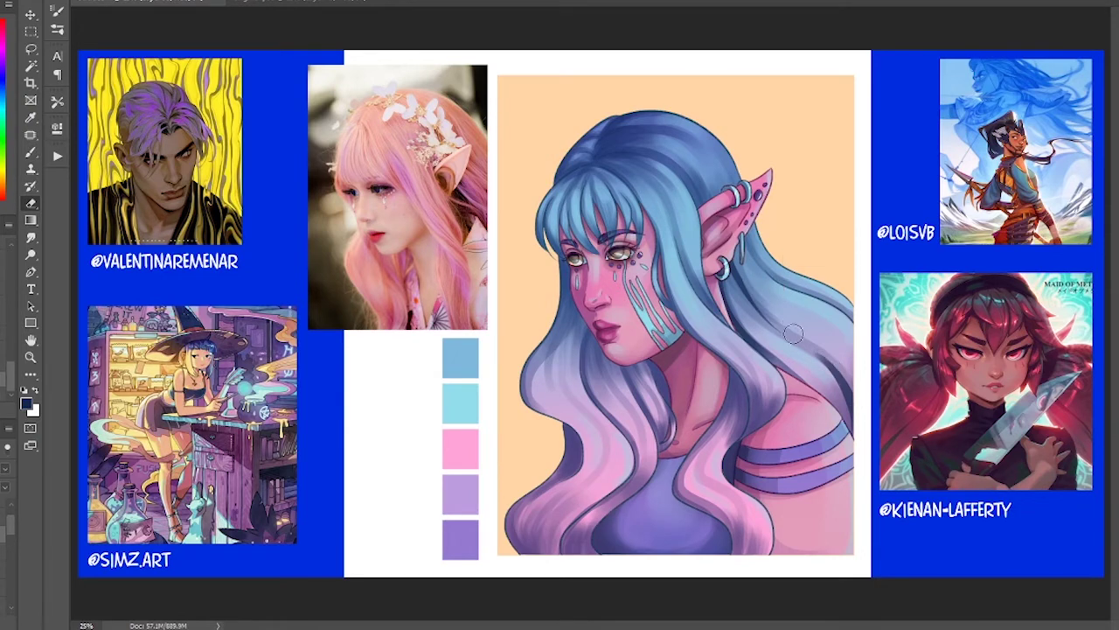
{"action": "key", "text": "b"}
Step: Deepen the shadows of the near-side wavy lock with navy, beside the neck and down to the canvas bottom
{"action": "right_click", "coordinate": [741, 396], "text": "alt"}
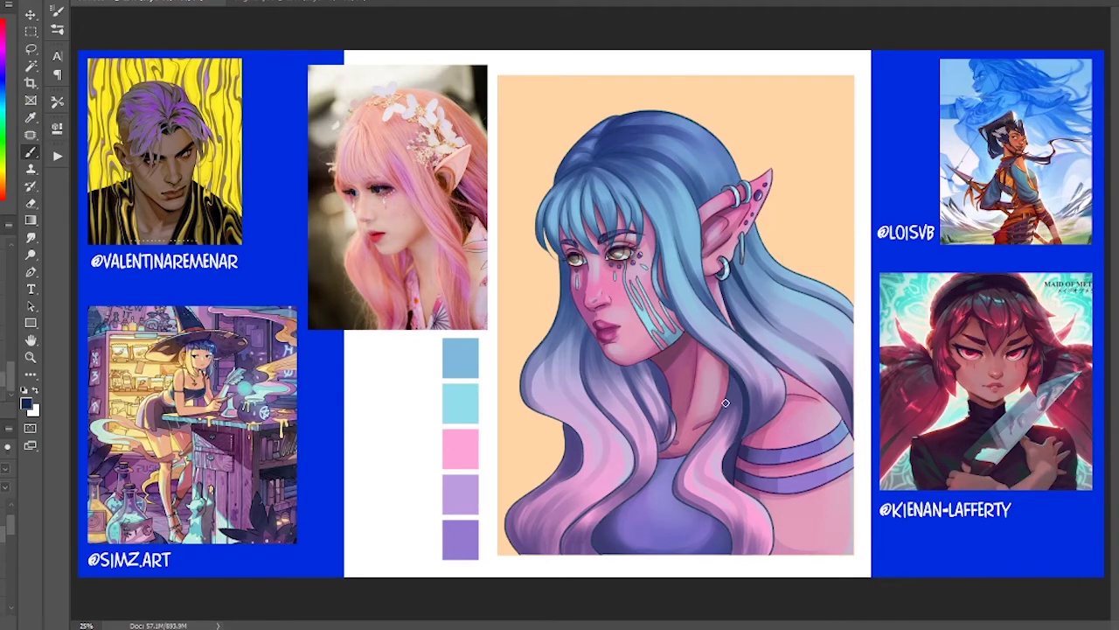
{"action": "left_click_drag", "start_coordinate": [730, 380], "coordinate": [712, 430]}
{"action": "left_click_drag", "start_coordinate": [721, 505], "coordinate": [736, 551]}
{"action": "left_click_drag", "start_coordinate": [678, 490], "coordinate": [734, 551]}
{"action": "left_click_drag", "start_coordinate": [703, 506], "coordinate": [731, 551]}
Step: Deepen the outer and inner shadows of the far-side wavy locks with navy, redoing the first stroke and refining the edges
{"action": "mouse_move", "coordinate": [566, 428]}
{"action": "left_mouse_down"}
{"action": "mouse_move", "coordinate": [579, 455]}
{"action": "mouse_move", "coordinate": [512, 507]}
{"action": "left_mouse_up"}
{"action": "left_click", "coordinate": [31, 203]}
{"action": "left_click", "coordinate": [31, 152]}
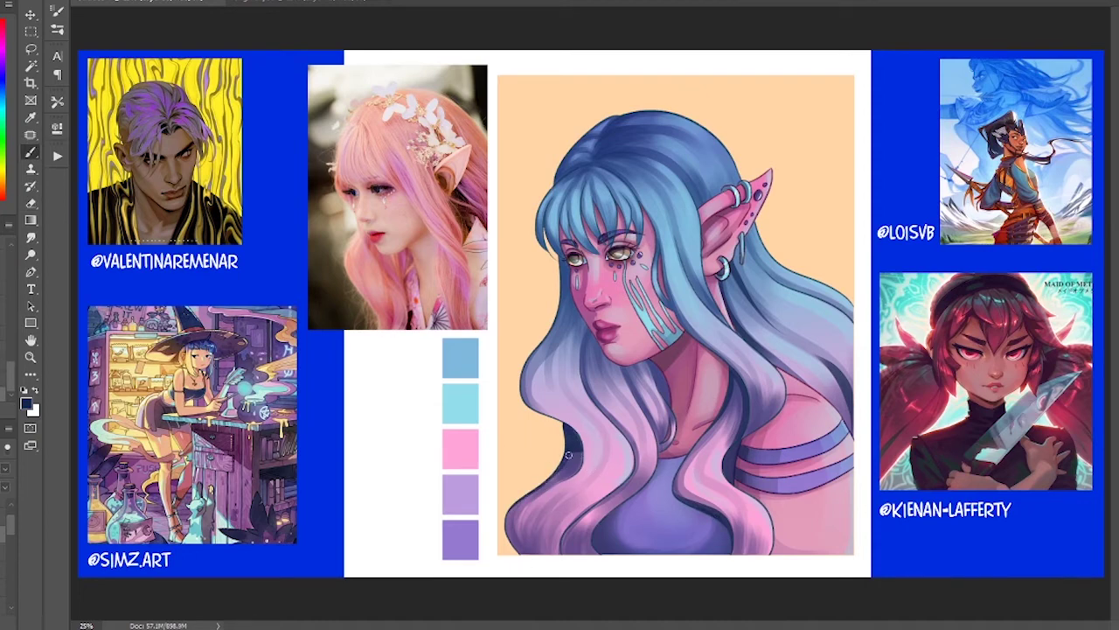
{"action": "key", "text": "ctrl+z"}
{"action": "mouse_move", "coordinate": [581, 448]}
{"action": "left_mouse_down"}
{"action": "mouse_move", "coordinate": [507, 523]}
{"action": "mouse_move", "coordinate": [527, 554]}
{"action": "left_mouse_up"}
{"action": "left_click_drag", "start_coordinate": [612, 499], "coordinate": [562, 555]}
{"action": "left_click", "coordinate": [30, 203]}
{"action": "key", "text": "b"}
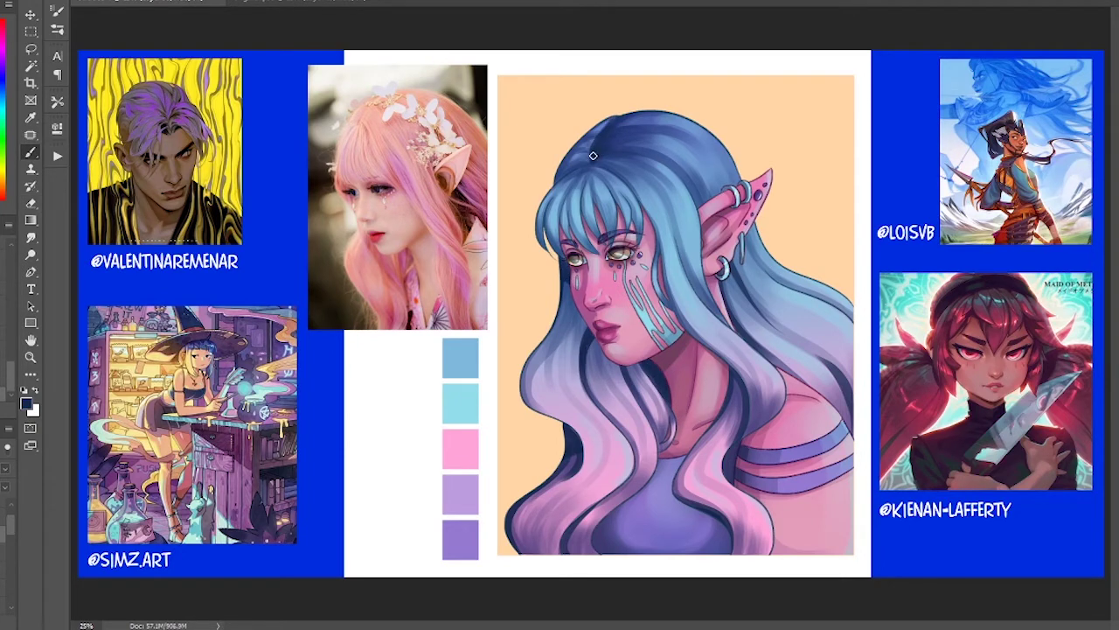
Step: Paint navy shadows at the parting and where the fringe strands begin
{"action": "left_click_drag", "start_coordinate": [597, 159], "coordinate": [566, 188]}
{"action": "mouse_move", "coordinate": [594, 167]}
{"action": "left_mouse_down"}
{"action": "mouse_move", "coordinate": [572, 235]}
{"action": "mouse_move", "coordinate": [612, 227]}
{"action": "left_mouse_up"}
{"action": "left_click_drag", "start_coordinate": [594, 166], "coordinate": [636, 209]}
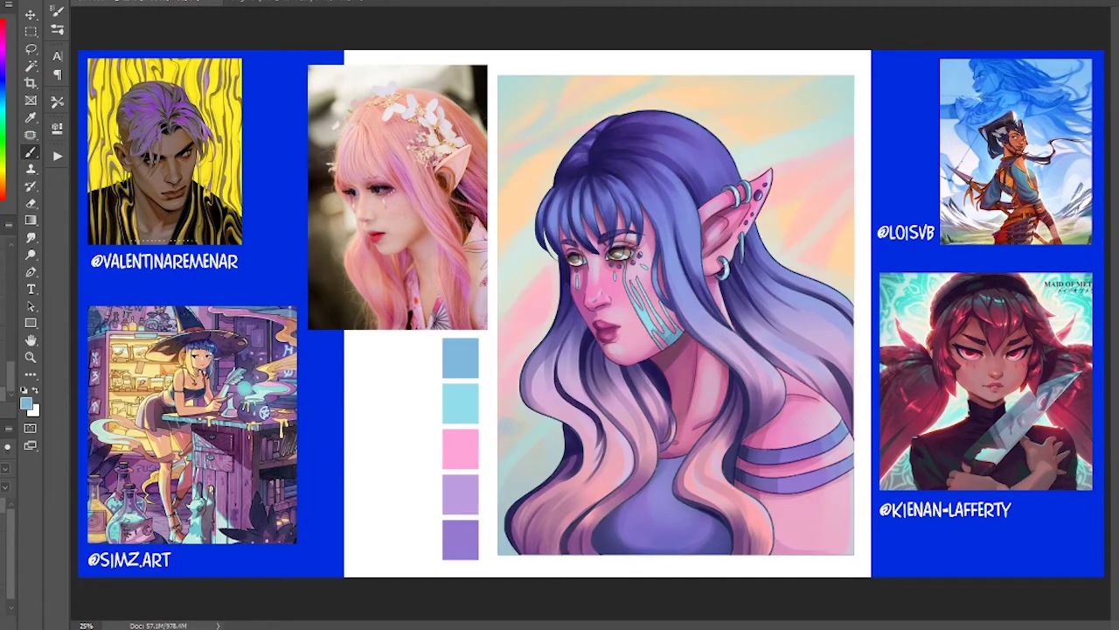
Step: Duplicate the portrait layers, merge the copy and flip it horizontally
{"action": "key", "text": "ctrl+j"}
{"action": "right_click", "coordinate": [2, 515]}
{"action": "left_click", "coordinate": [13, 408]}
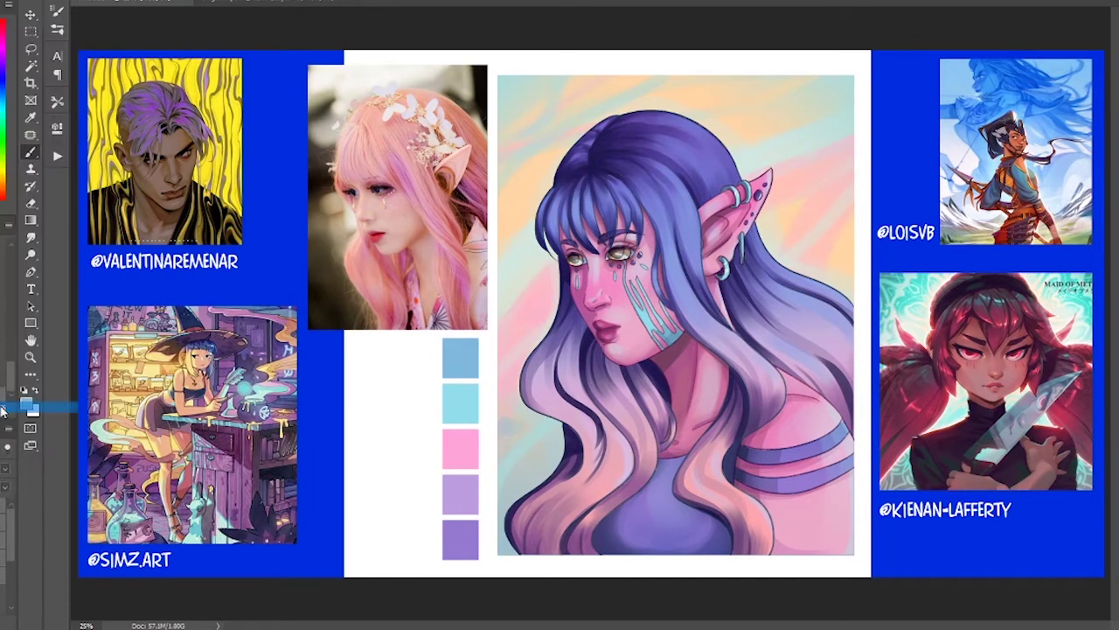
{"action": "key", "text": "ctrl+t"}
{"action": "right_click", "coordinate": [519, 393]}
{"action": "left_click", "coordinate": [564, 560]}
{"action": "key", "text": "Return"}
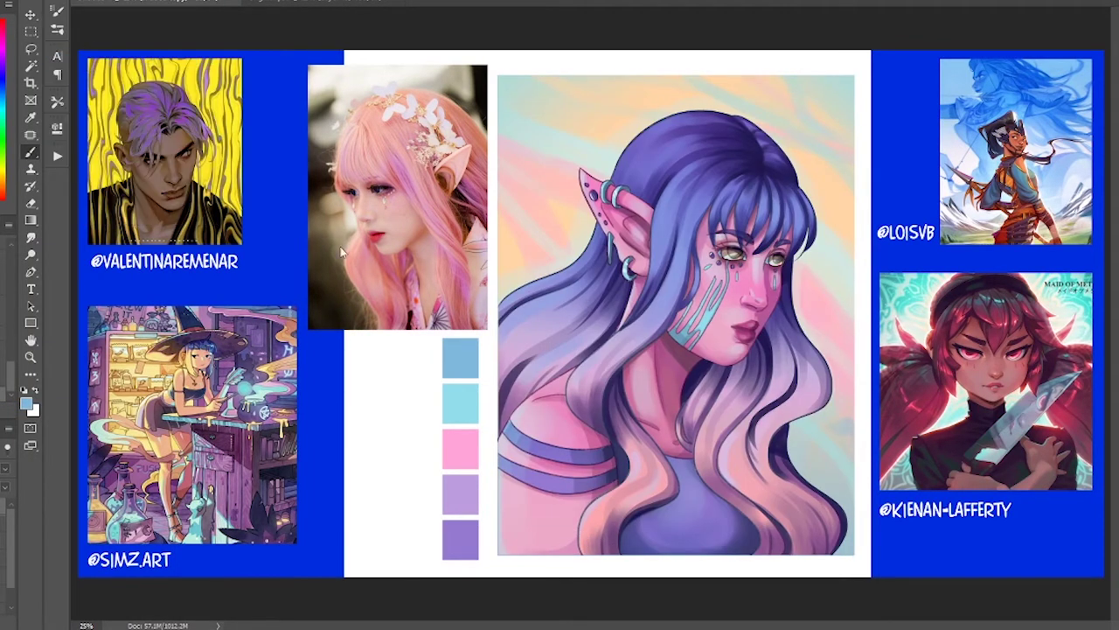
Step: Adjust the portrait's shapes in Liquify with a size 557 brush, and flip the artwork back horizontally
{"action": "key", "text": "ctrl+shift+x"}
{"action": "key", "text": "ctrl+plus"}
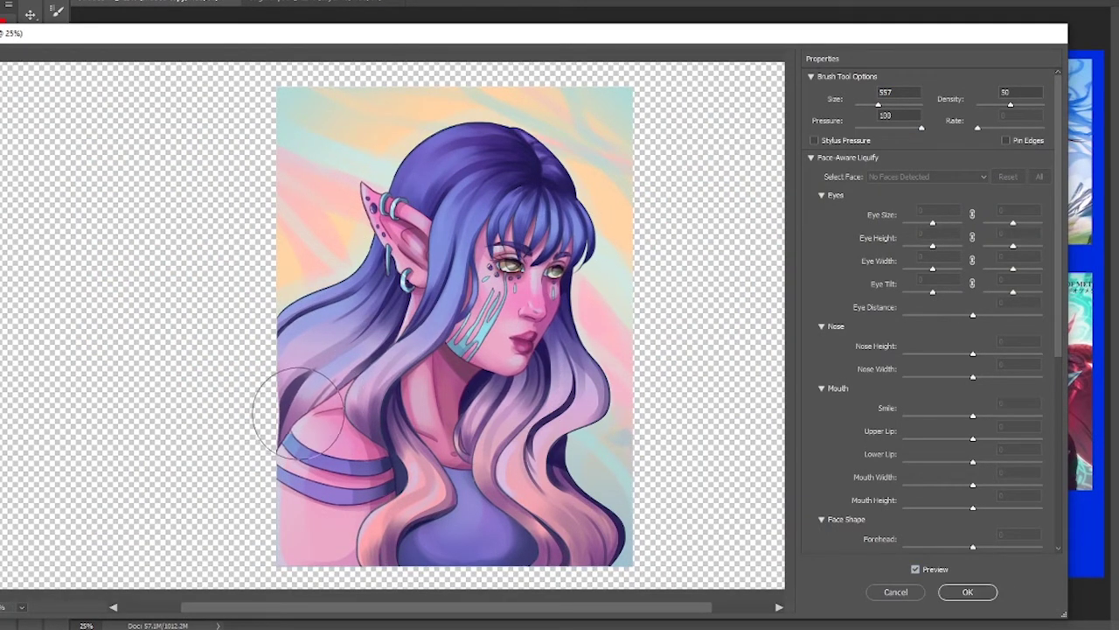
{"action": "key", "text": "alt"}
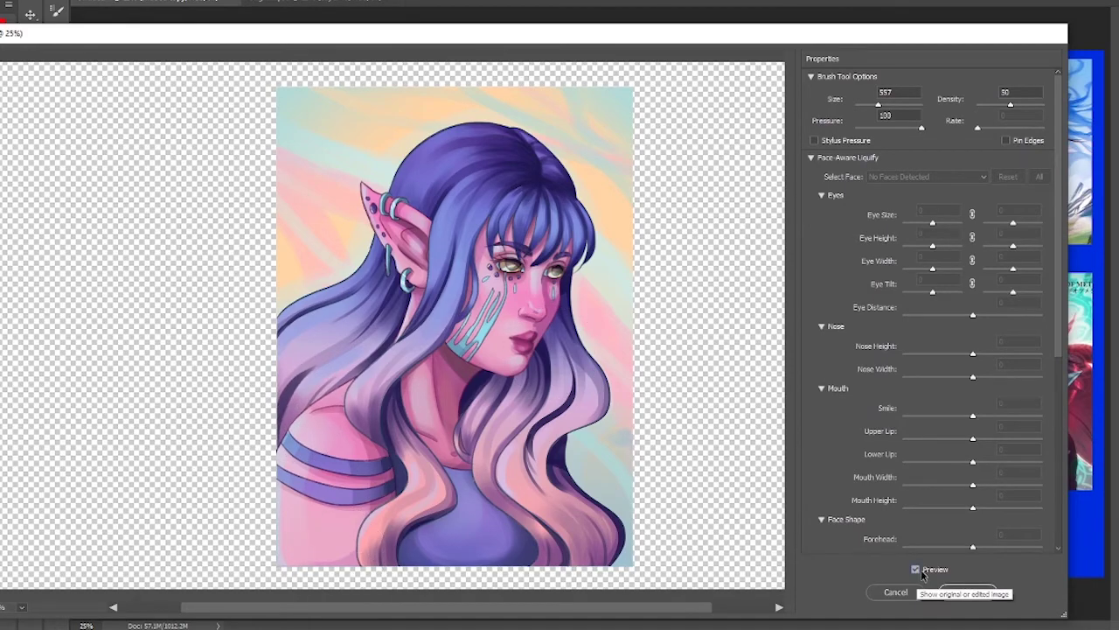
{"action": "left_click", "coordinate": [967, 592]}
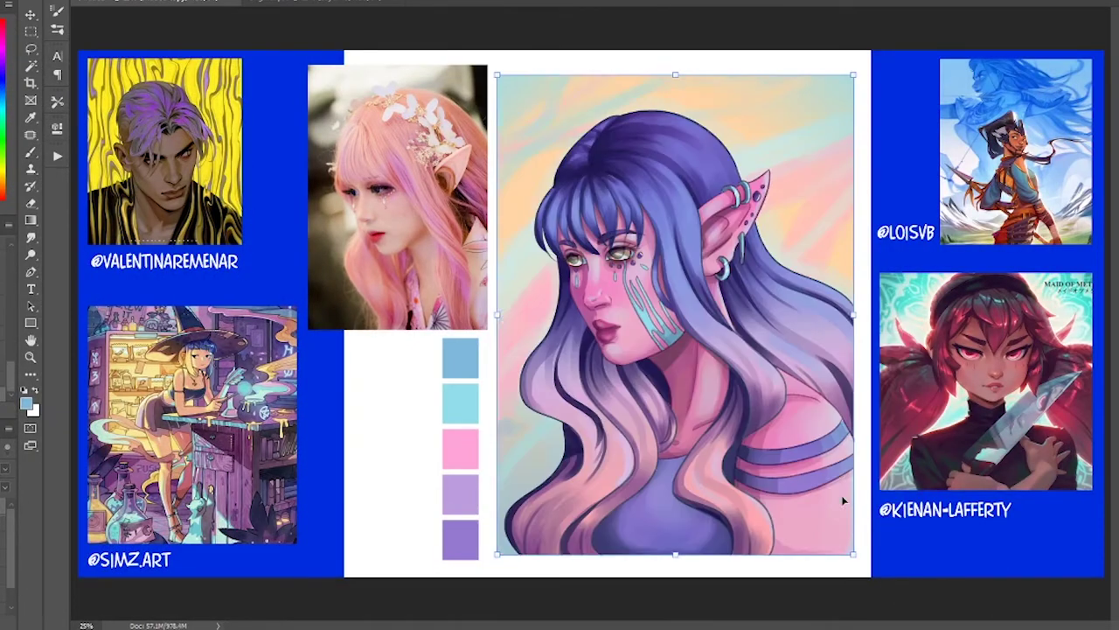
{"action": "key", "text": "Return"}
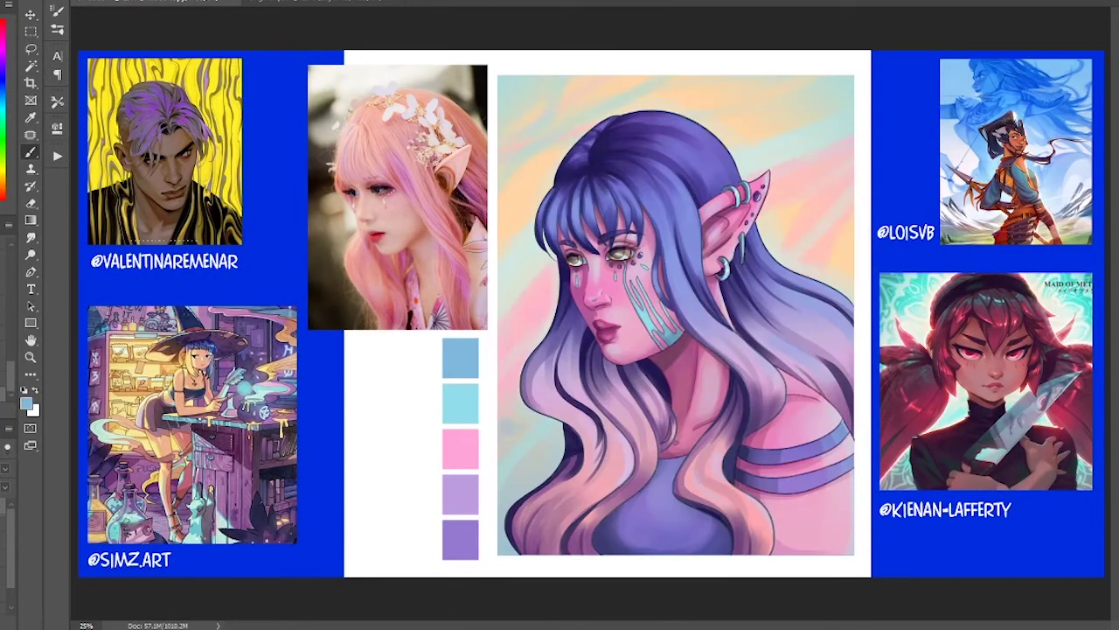
{"action": "key", "text": "ctrl+g"}
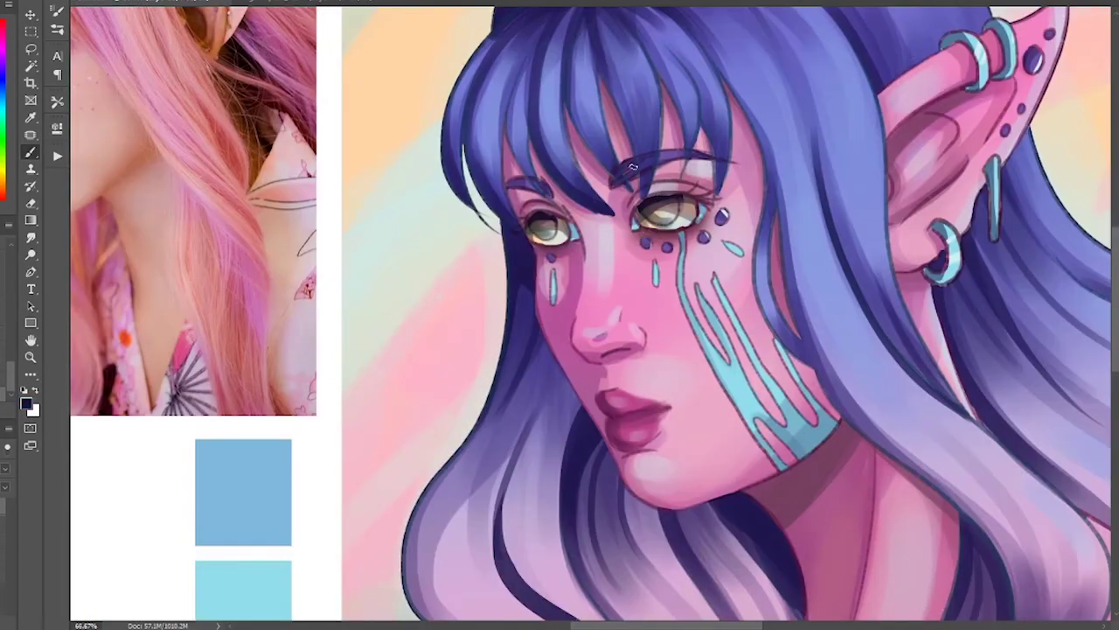
Step: Fill in both eyebrows and darken the near eye's upper lash line with dark navy
{"action": "mouse_move", "coordinate": [612, 180]}
{"action": "left_mouse_down"}
{"action": "mouse_move", "coordinate": [637, 162]}
{"action": "mouse_move", "coordinate": [722, 160]}
{"action": "left_mouse_up"}
{"action": "left_click_drag", "start_coordinate": [554, 192], "coordinate": [521, 178]}
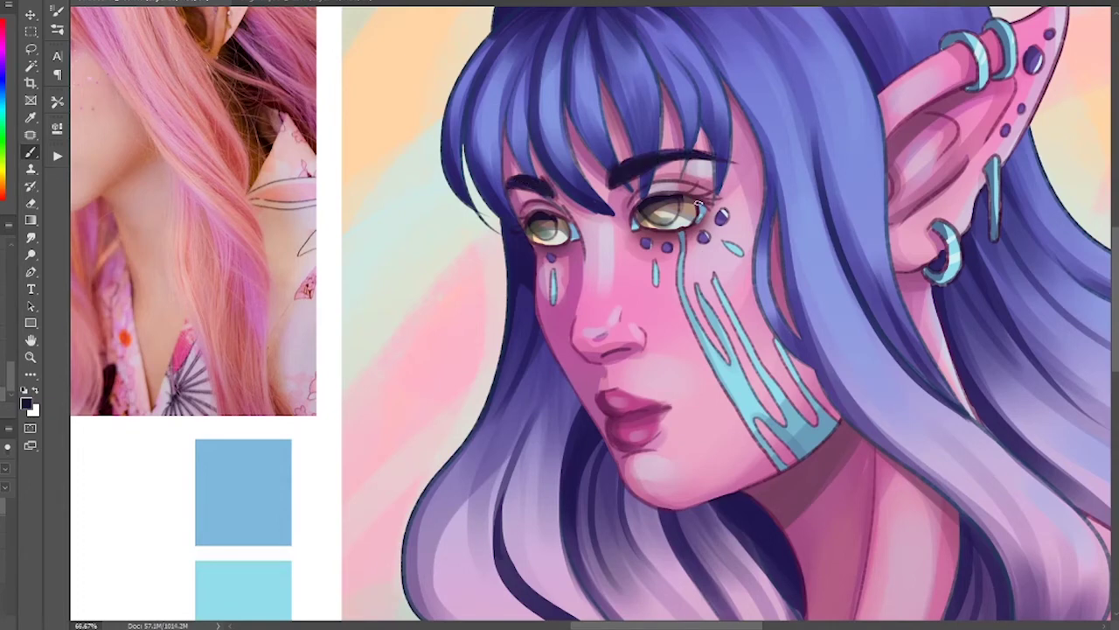
{"action": "left_click_drag", "start_coordinate": [636, 214], "coordinate": [693, 195]}
{"action": "left_click_drag", "start_coordinate": [682, 187], "coordinate": [719, 201]}
{"action": "left_click", "coordinate": [657, 215], "text": "alt"}
Step: Paint over the linework of the nose and nostril with pinks sampled from the surrounding skin
{"action": "left_click", "coordinate": [582, 385], "text": "alt"}
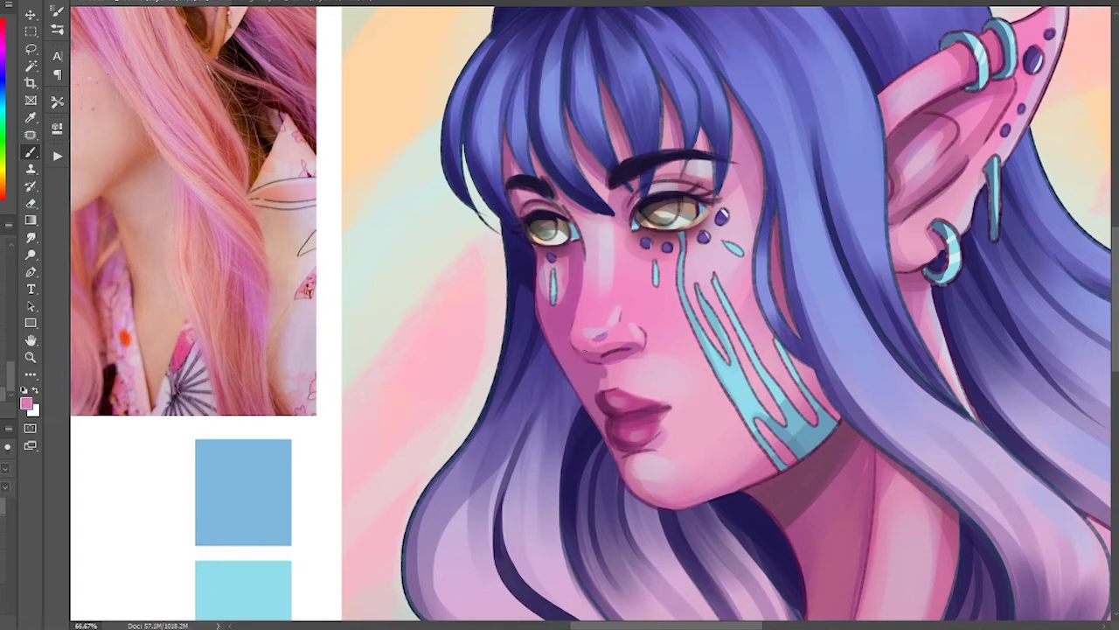
{"action": "left_click_drag", "start_coordinate": [645, 329], "coordinate": [645, 349]}
{"action": "left_click", "coordinate": [631, 334], "text": "alt"}
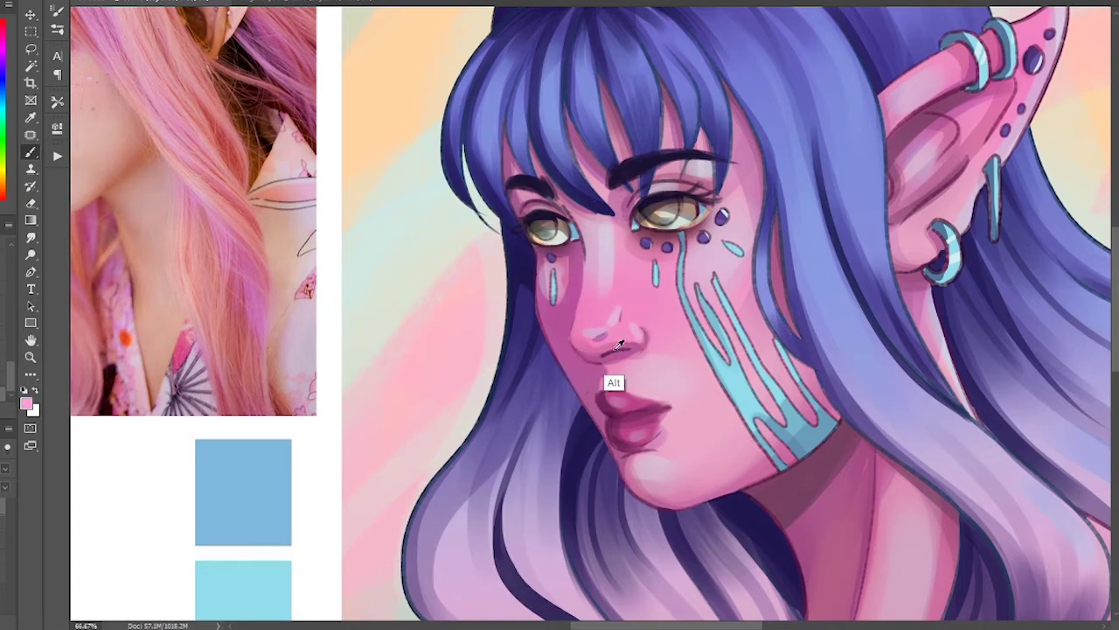
{"action": "left_click", "coordinate": [614, 352], "text": "alt"}
{"action": "left_click", "coordinate": [602, 362], "text": "alt"}
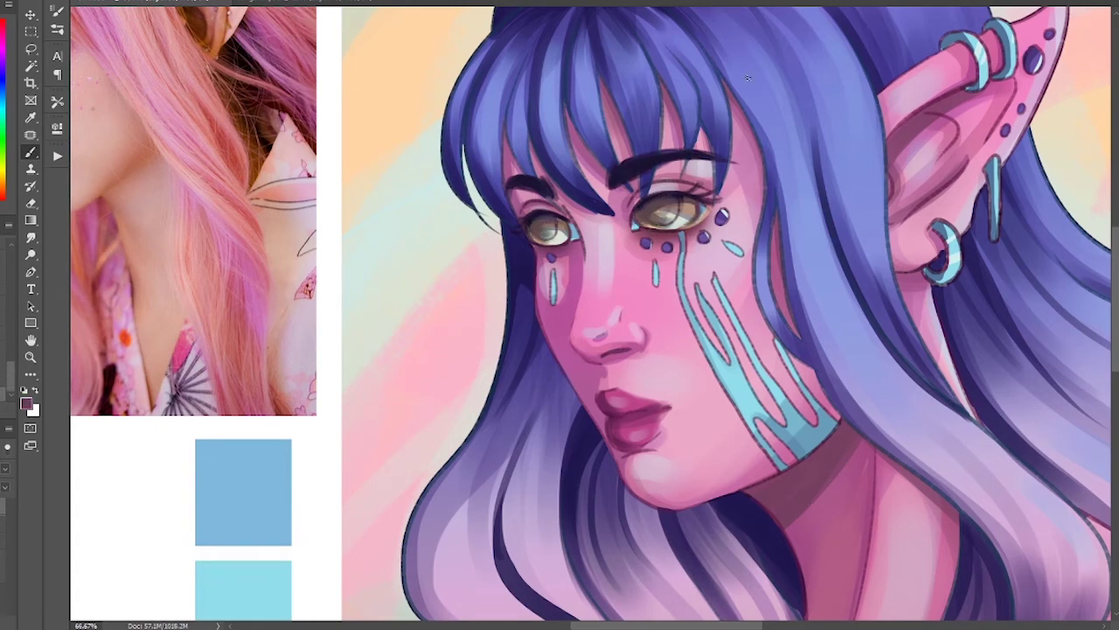
Step: Refine the lips, nose bridge and eyelid with colours sampled from the painting
{"action": "left_click", "coordinate": [639, 428], "text": "alt"}
{"action": "left_click", "coordinate": [617, 320], "text": "alt"}
{"action": "left_click", "coordinate": [600, 266], "text": "alt"}
{"action": "left_click", "coordinate": [601, 306], "text": "alt"}
{"action": "left_click", "coordinate": [653, 205], "text": "alt"}
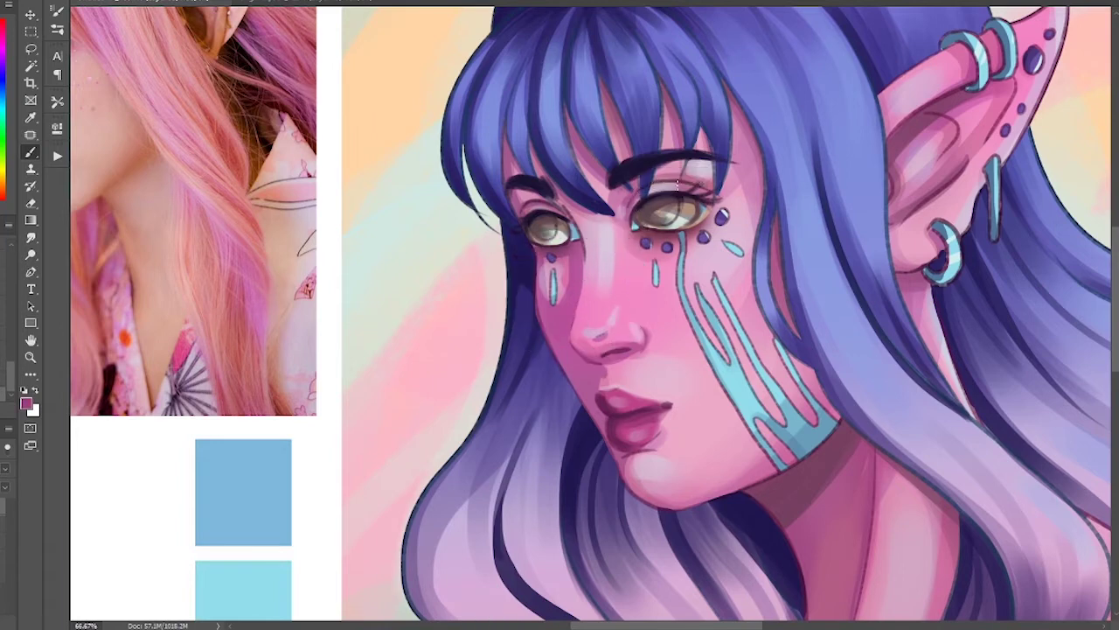
Step: Paint dark navy gaps between the locks of the fringe with colours sampled from the portrait
{"action": "left_click", "coordinate": [628, 195], "text": "alt"}
{"action": "left_click_drag", "start_coordinate": [572, 121], "coordinate": [608, 173]}
{"action": "key", "text": "ctrl+z"}
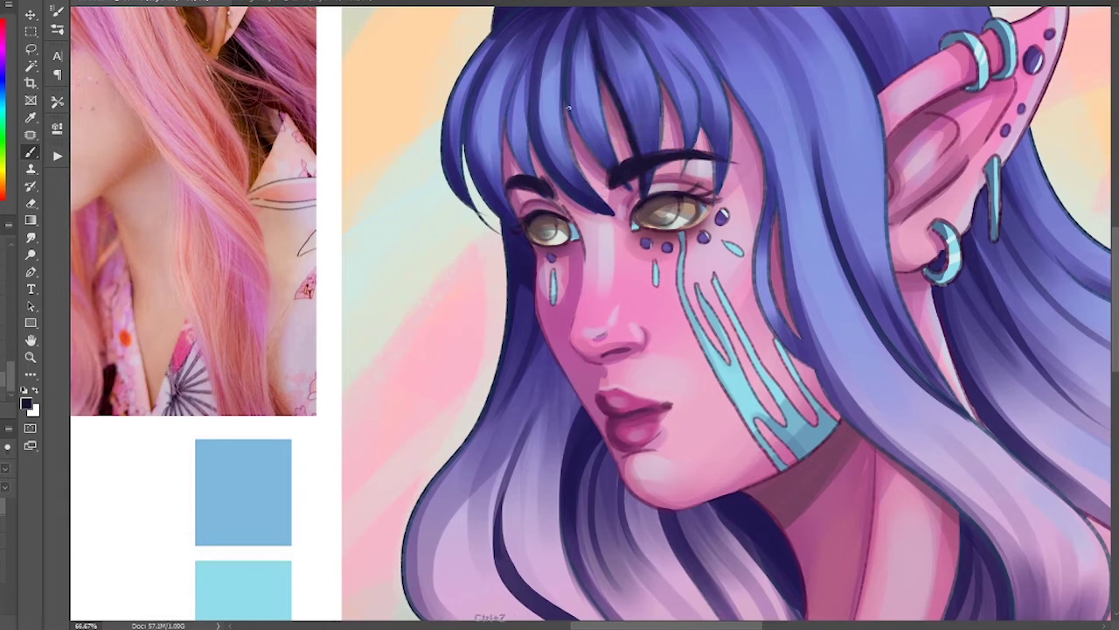
{"action": "left_click_drag", "start_coordinate": [569, 106], "coordinate": [605, 172]}
{"action": "left_click", "coordinate": [534, 111], "text": "alt"}
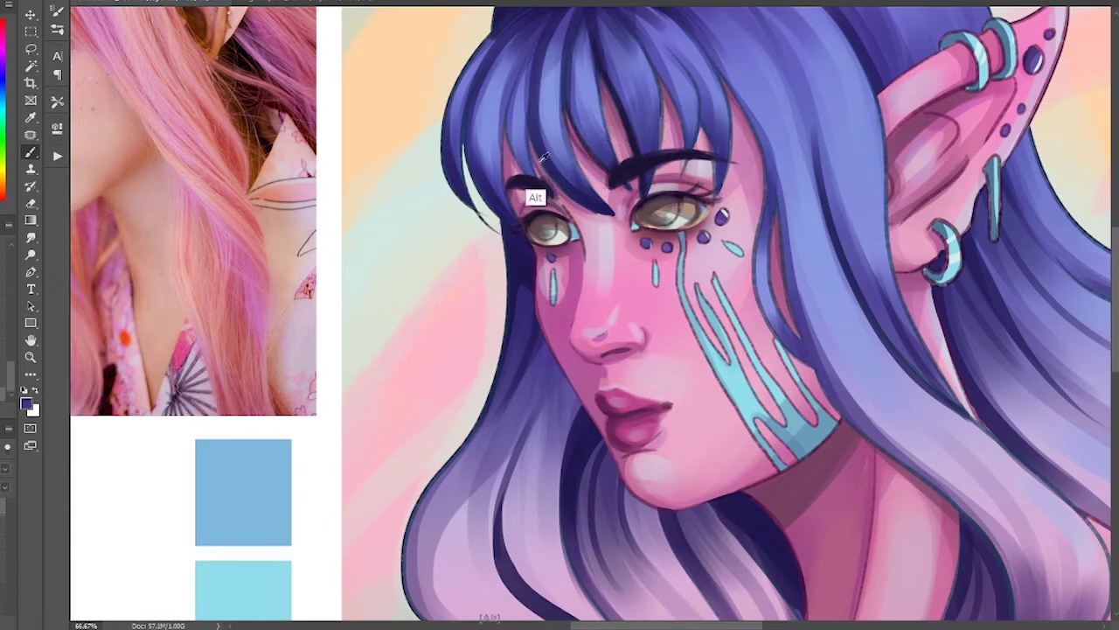
{"action": "left_click", "coordinate": [539, 180], "text": "alt"}
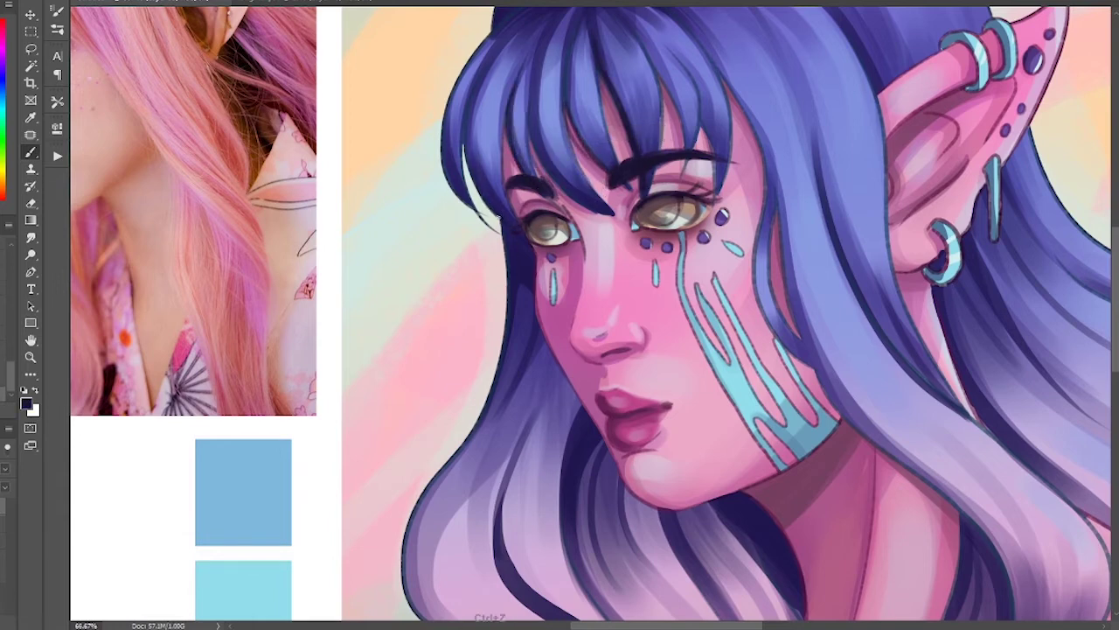
Step: Soften the linework along the temple and the edge of the fringe with pinks sampled from the skin
{"action": "scroll", "coordinate": [494, 210], "scroll_direction": "up", "scroll_amount": 2}
{"action": "left_click", "coordinate": [577, 308], "text": "alt"}
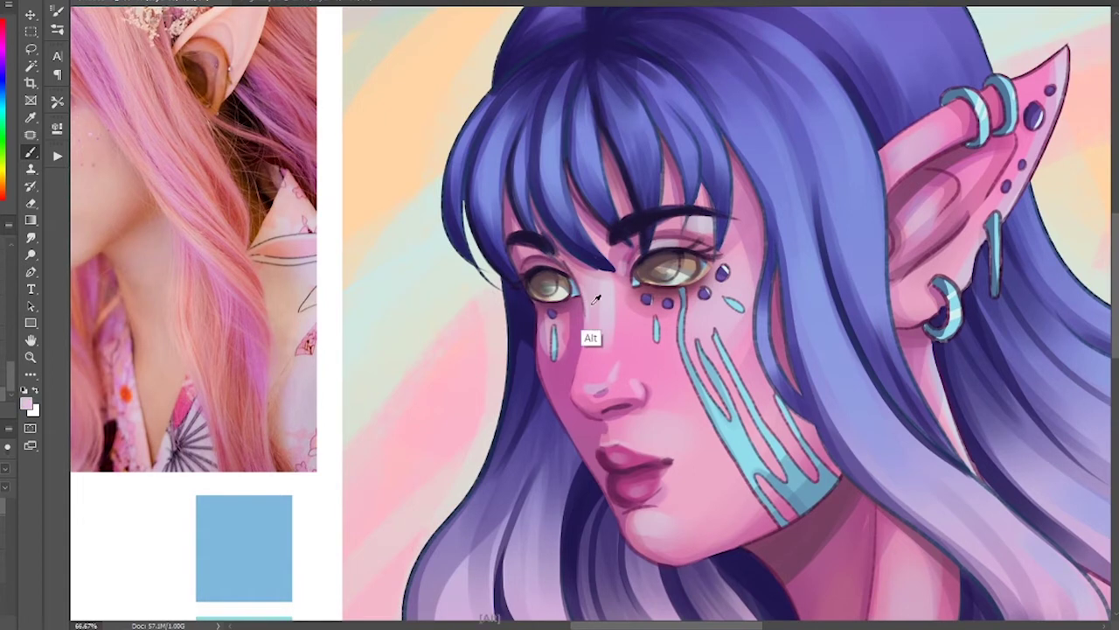
{"action": "left_click_drag", "start_coordinate": [752, 214], "coordinate": [743, 187]}
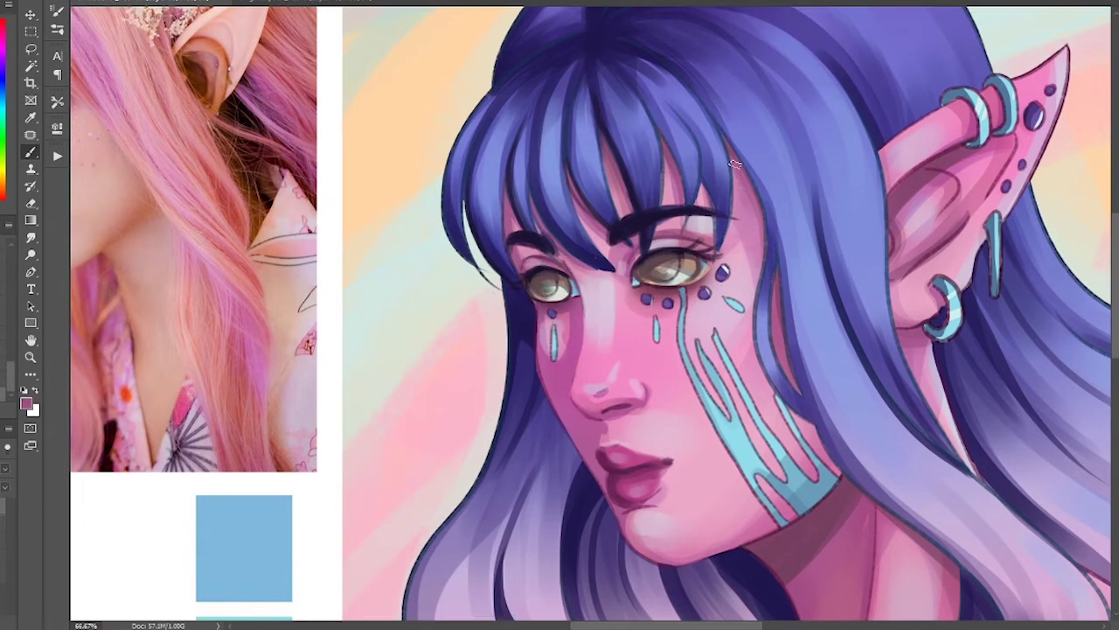
{"action": "left_click", "coordinate": [742, 225], "text": "alt"}
{"action": "left_click", "coordinate": [733, 329], "text": "alt"}
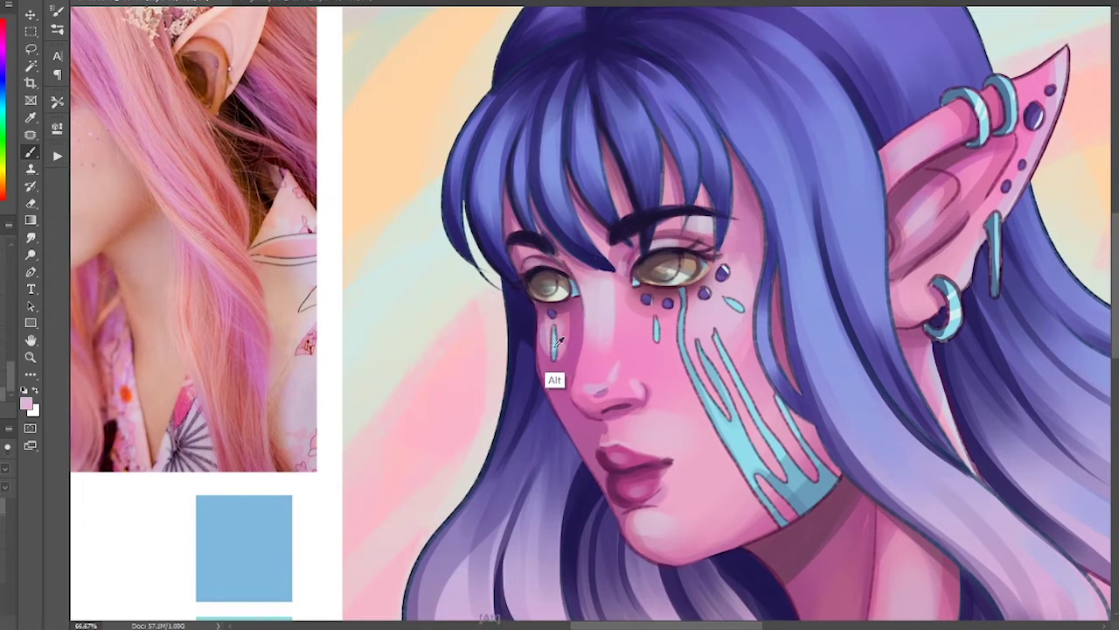
Step: Paint over the outlines of the teardrop marks and the first long drip with blues sampled from the face paint
{"action": "left_click", "coordinate": [553, 356], "text": "alt"}
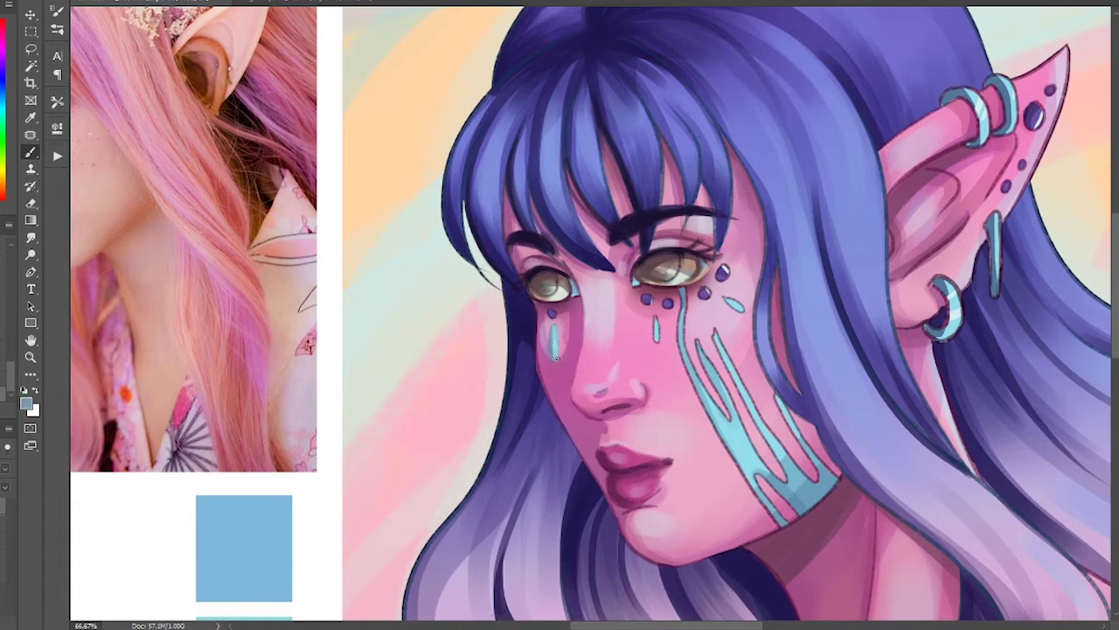
{"action": "left_click", "coordinate": [678, 292], "text": "alt"}
{"action": "left_click_drag", "start_coordinate": [679, 306], "coordinate": [693, 382]}
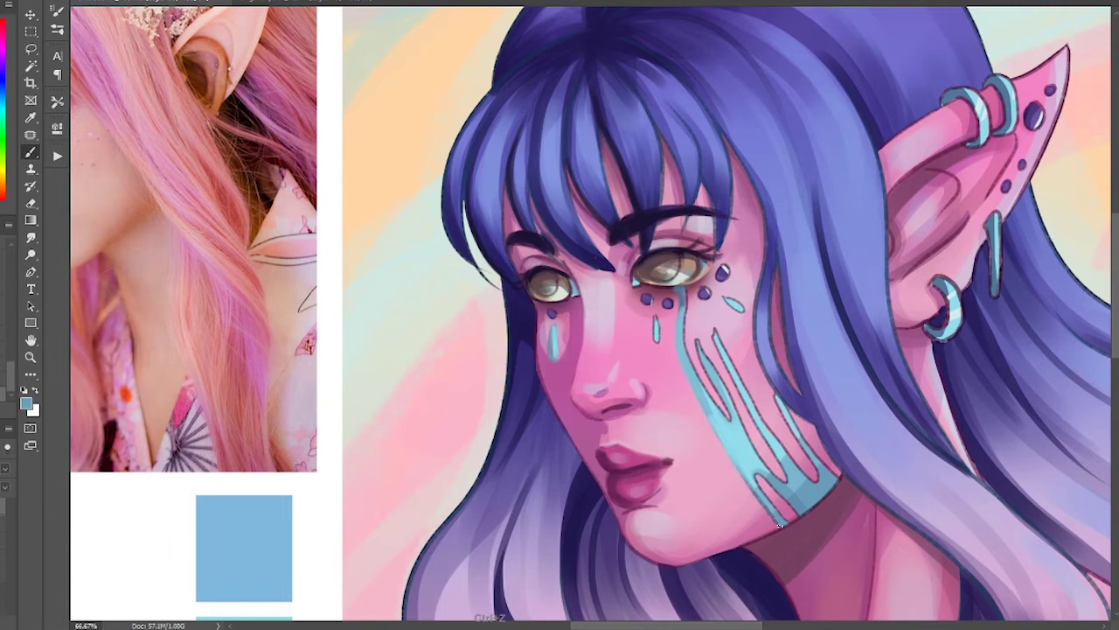
{"action": "left_click", "coordinate": [682, 294], "text": "alt"}
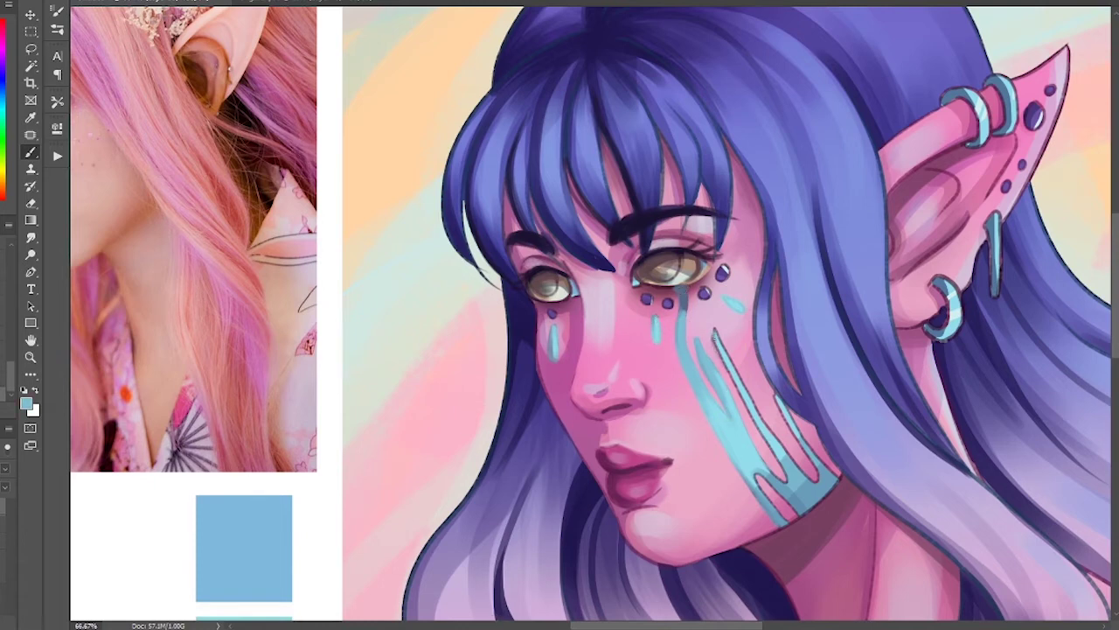
Step: Blend the remaining cheek drips and the face-paint band at the jaw with sampled light and darker blues
{"action": "left_click", "coordinate": [739, 383], "text": "alt"}
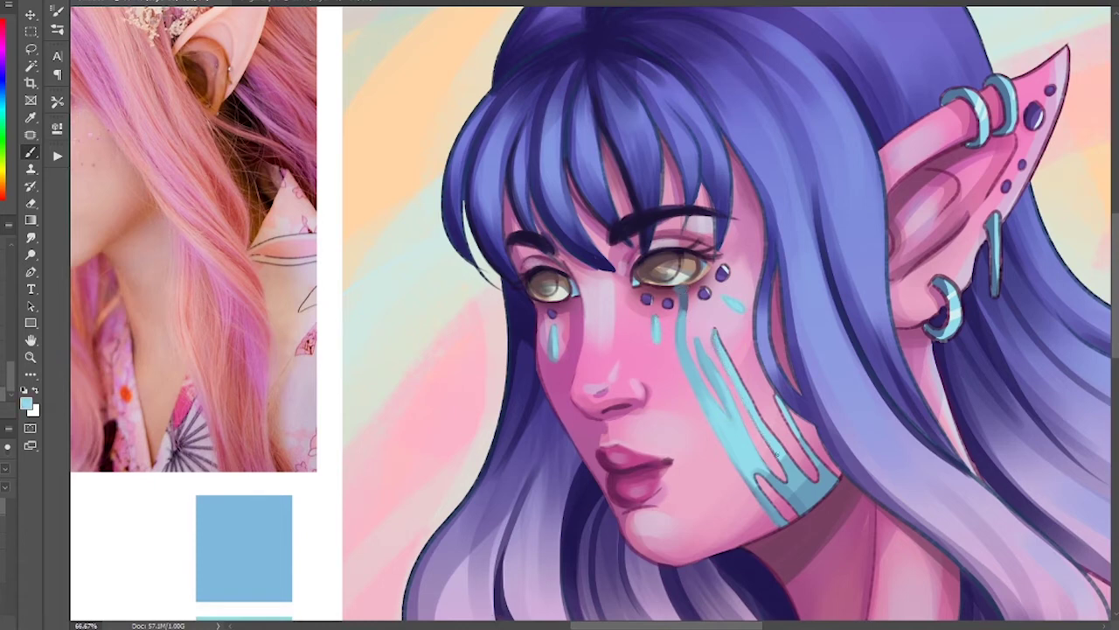
{"action": "right_click", "coordinate": [709, 332]}
{"action": "left_click", "coordinate": [783, 506], "text": "alt"}
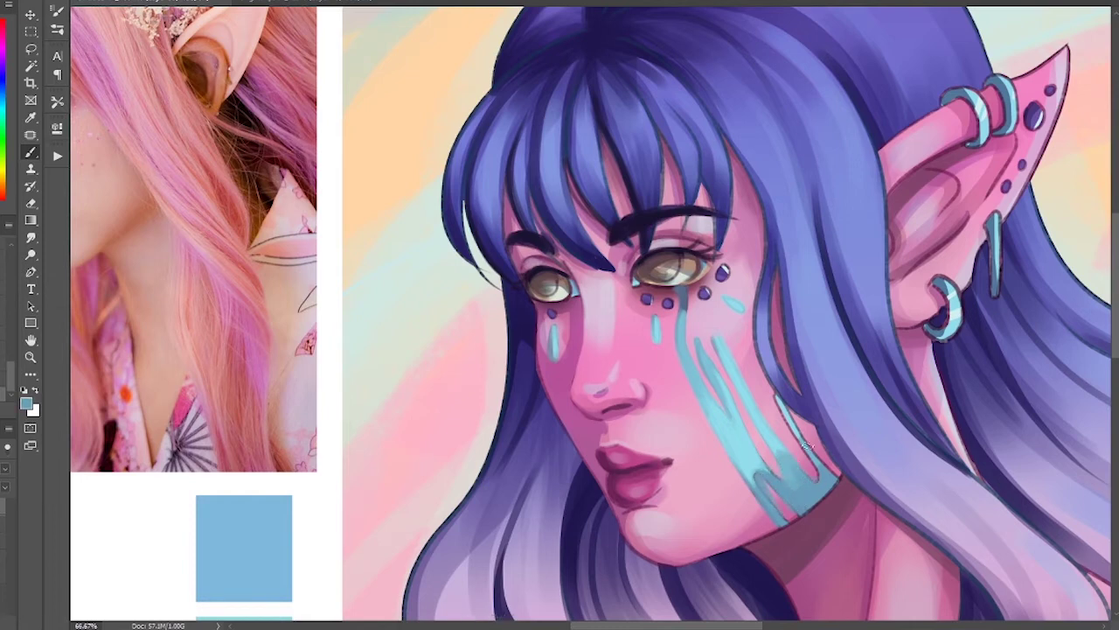
{"action": "left_click", "coordinate": [774, 455], "text": "alt"}
{"action": "left_click_drag", "start_coordinate": [780, 400], "coordinate": [804, 444]}
{"action": "left_click", "coordinate": [809, 475], "text": "alt"}
Step: Redefine the edges of the hair lock beside the near cheek with dark navy sampled from the hair
{"action": "left_click", "coordinate": [775, 268], "text": "alt"}
{"action": "mouse_move", "coordinate": [773, 260]}
{"action": "left_mouse_down"}
{"action": "mouse_move", "coordinate": [758, 355]}
{"action": "mouse_move", "coordinate": [810, 423]}
{"action": "left_mouse_up"}
{"action": "left_click_drag", "start_coordinate": [778, 275], "coordinate": [806, 411]}
{"action": "left_click_drag", "start_coordinate": [761, 317], "coordinate": [776, 254]}
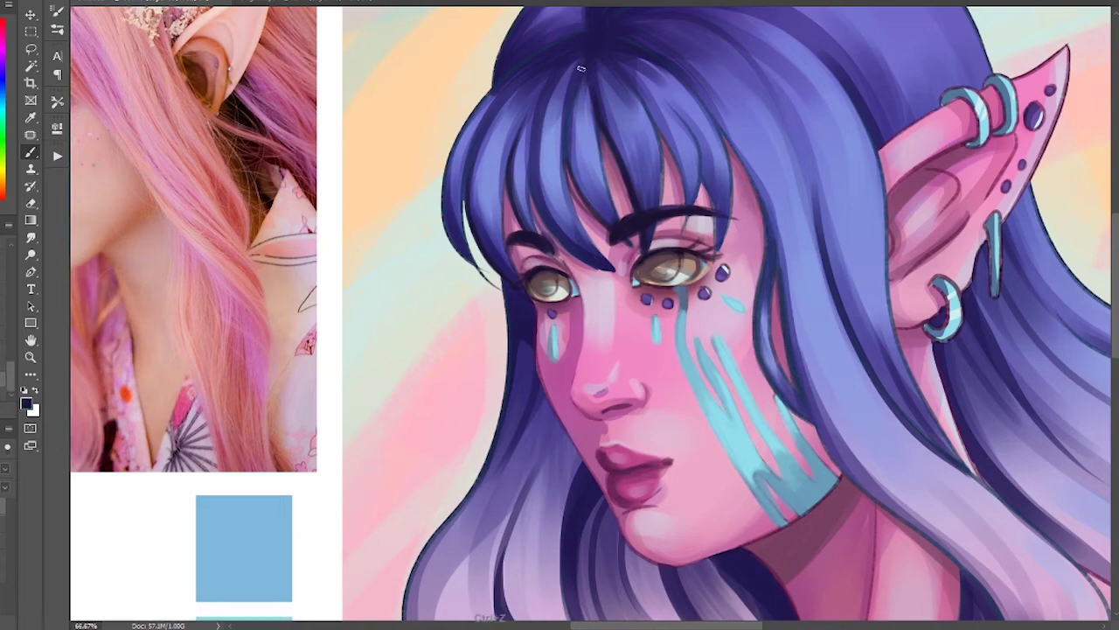
Step: Add thin dark flyaway strands along the outer edge of the fringe
{"action": "left_click_drag", "start_coordinate": [493, 89], "coordinate": [440, 225]}
{"action": "key", "text": "ctrl+z"}
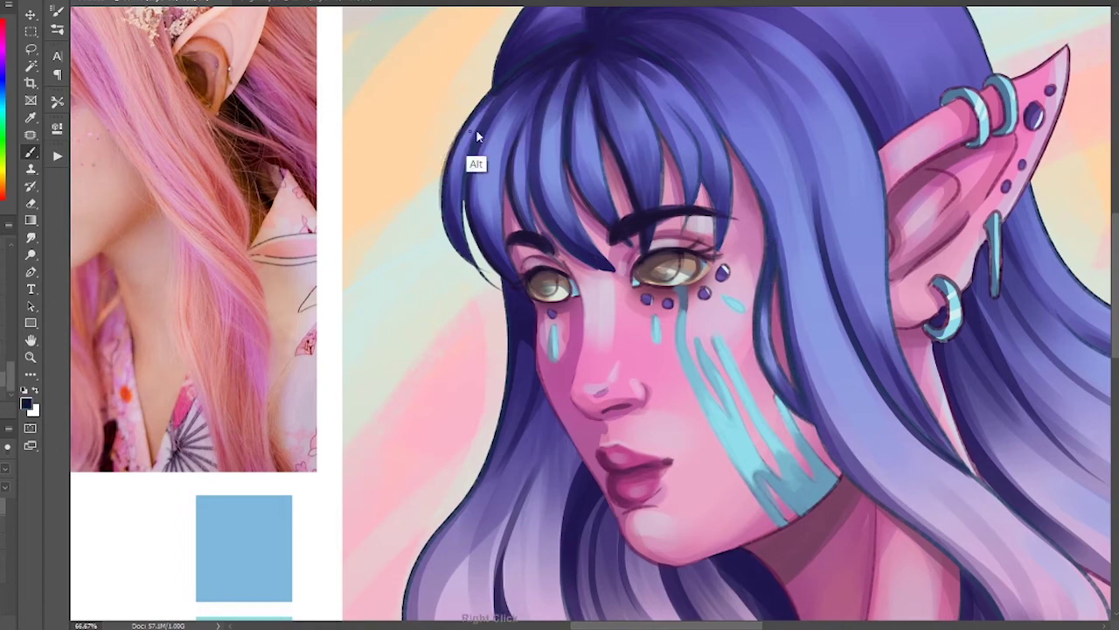
{"action": "mouse_move", "coordinate": [474, 109]}
{"action": "left_mouse_down"}
{"action": "mouse_move", "coordinate": [439, 206]}
{"action": "mouse_move", "coordinate": [453, 236]}
{"action": "left_mouse_up"}
Step: Paint soft highlights and shading into both irises with colours sampled from the near eye
{"action": "key", "text": "ctrl+0"}
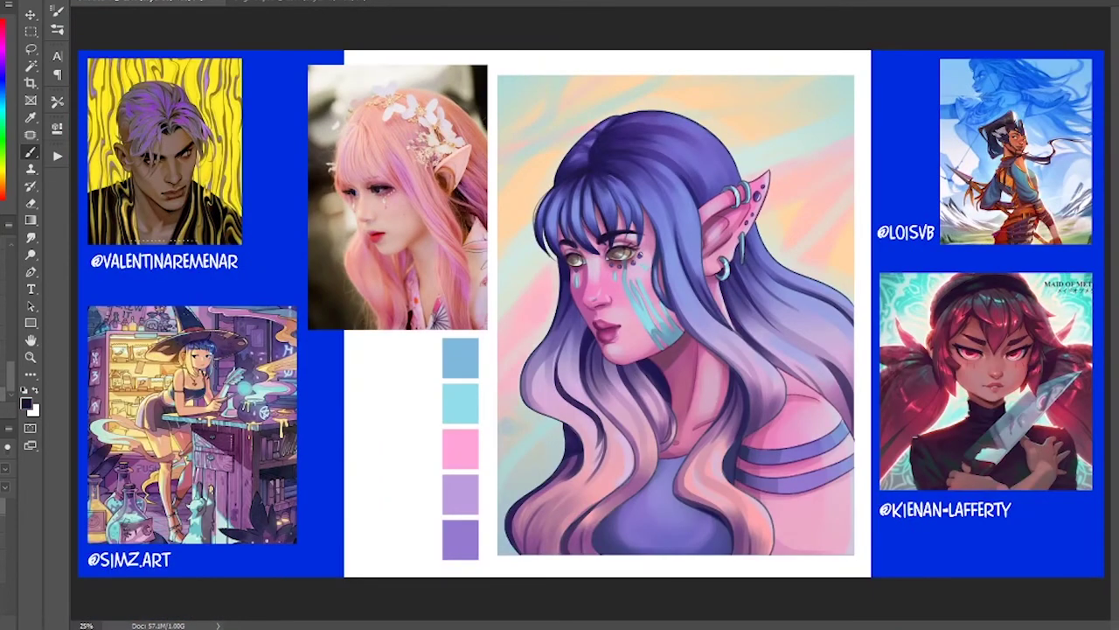
{"action": "key", "text": "z"}
{"action": "left_click_drag", "start_coordinate": [588, 239], "coordinate": [733, 303]}
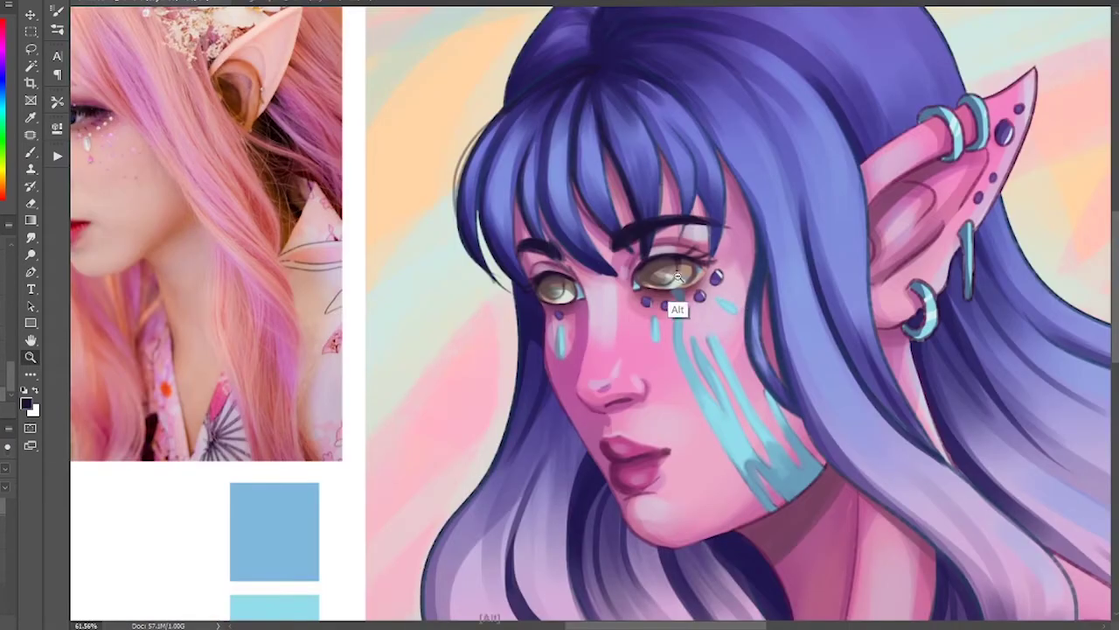
{"action": "key", "text": "b"}
{"action": "left_click", "coordinate": [678, 280], "text": "alt"}
{"action": "left_click_drag", "start_coordinate": [678, 281], "coordinate": [663, 279]}
{"action": "left_click_drag", "start_coordinate": [556, 295], "coordinate": [568, 290]}
{"action": "left_click", "coordinate": [661, 280], "text": "alt"}
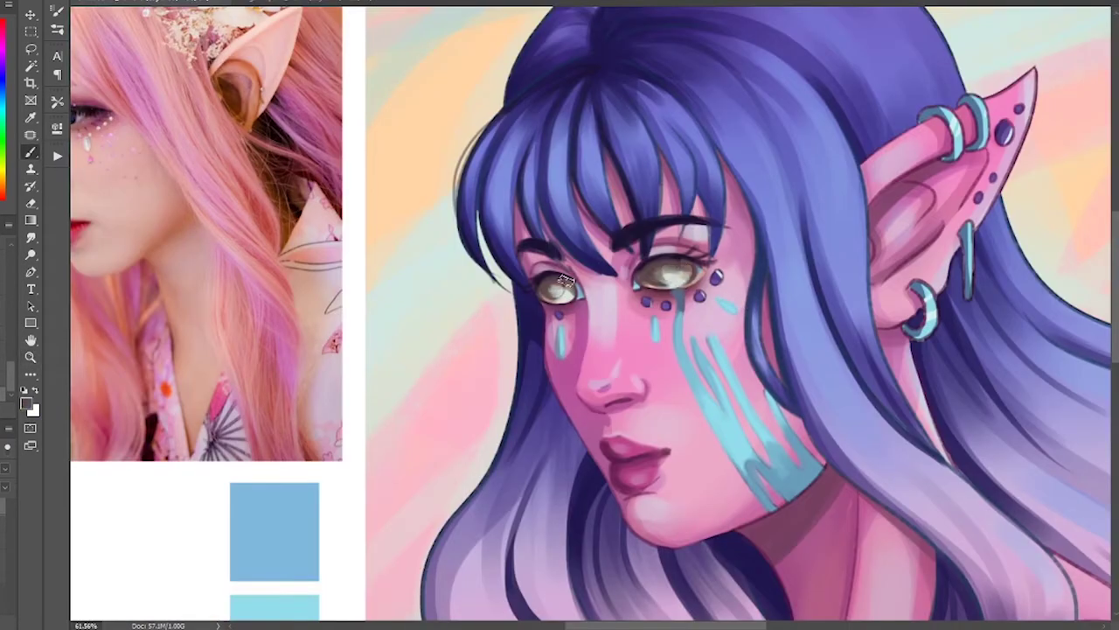
Step: Paint over the linework of the upper ear fold below the hoop piercings with sampled pinks
{"action": "left_click_drag", "start_coordinate": [940, 152], "coordinate": [885, 189]}
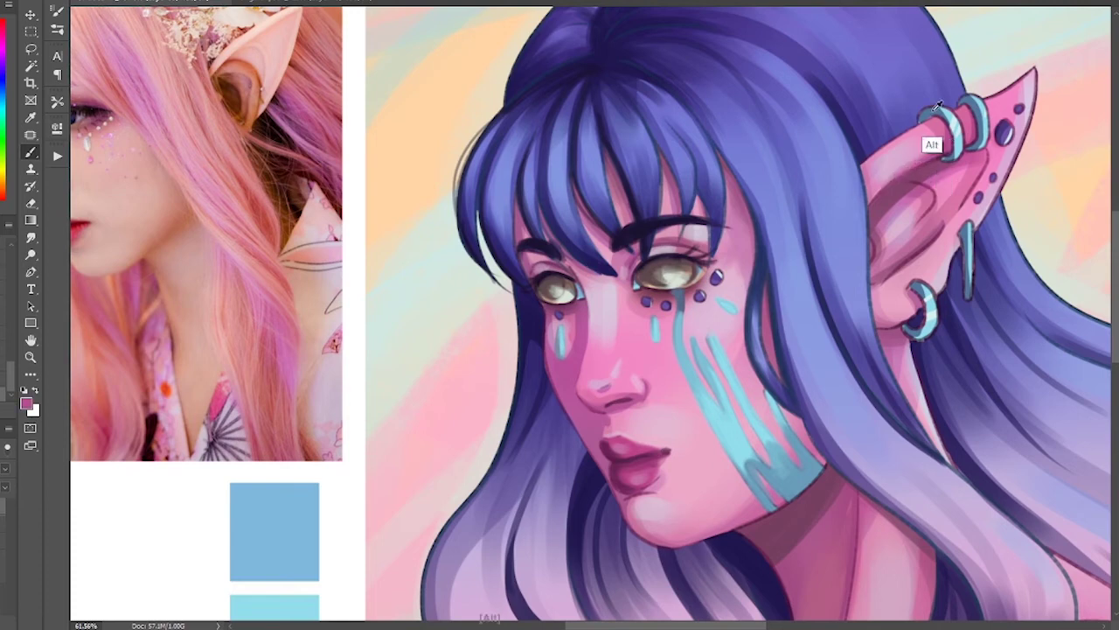
{"action": "left_click", "coordinate": [937, 108], "text": "alt"}
{"action": "left_click", "coordinate": [973, 163], "text": "alt"}
{"action": "mouse_move", "coordinate": [984, 159]}
{"action": "left_mouse_down"}
{"action": "mouse_move", "coordinate": [952, 212]}
{"action": "mouse_move", "coordinate": [926, 207]}
{"action": "left_mouse_up"}
{"action": "left_click", "coordinate": [931, 193], "text": "alt"}
{"action": "left_click", "coordinate": [927, 207], "text": "alt"}
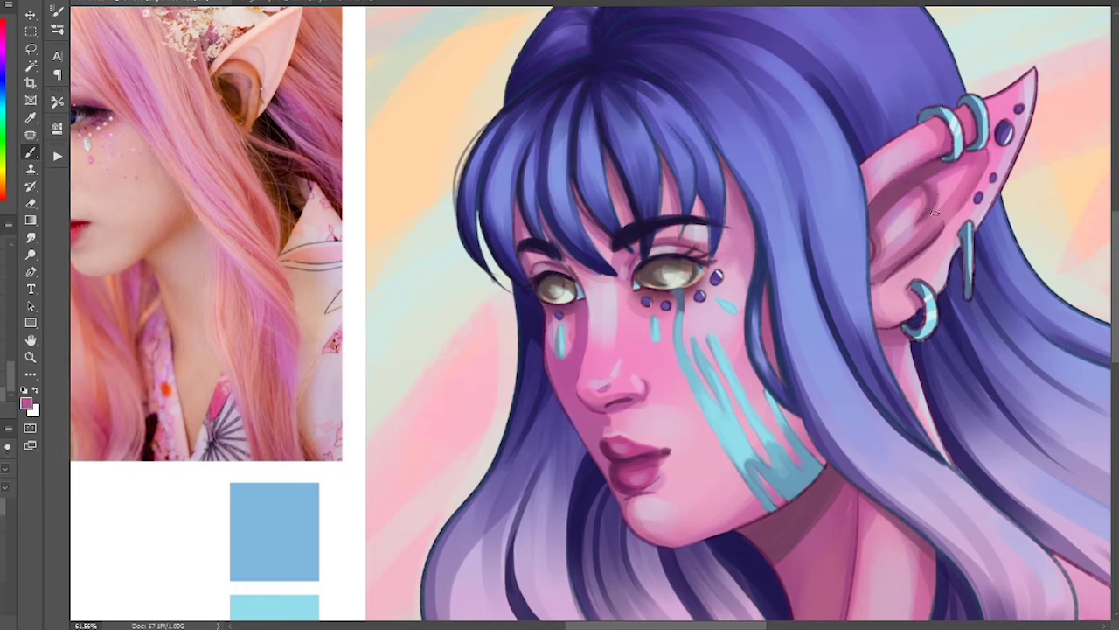
Step: Blend the inner ear and the fold above the lobe with pinks sampled from the ear
{"action": "left_click", "coordinate": [903, 207], "text": "alt"}
{"action": "left_click_drag", "start_coordinate": [873, 240], "coordinate": [872, 262]}
{"action": "left_click", "coordinate": [941, 241], "text": "alt"}
{"action": "left_click_drag", "start_coordinate": [942, 232], "coordinate": [882, 282]}
{"action": "left_click", "coordinate": [884, 297], "text": "alt"}
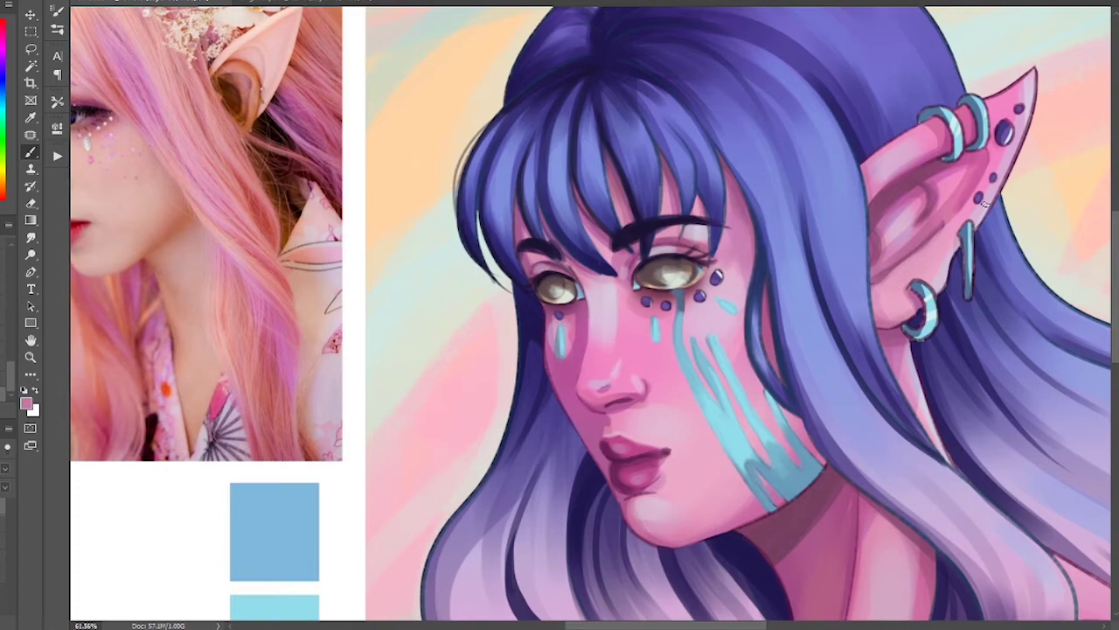
Step: Repaint the lobe hoop and the long dangling earring with blue shading to cover their outlines
{"action": "left_click_drag", "start_coordinate": [911, 285], "coordinate": [920, 328]}
{"action": "left_click_drag", "start_coordinate": [962, 240], "coordinate": [962, 298]}
{"action": "key", "text": "ctrl+minus"}
{"action": "key", "text": "ctrl+minus"}
{"action": "key", "text": "ctrl+minus"}
{"action": "key", "text": "ctrl+minus"}
{"action": "key", "text": "ctrl+plus"}
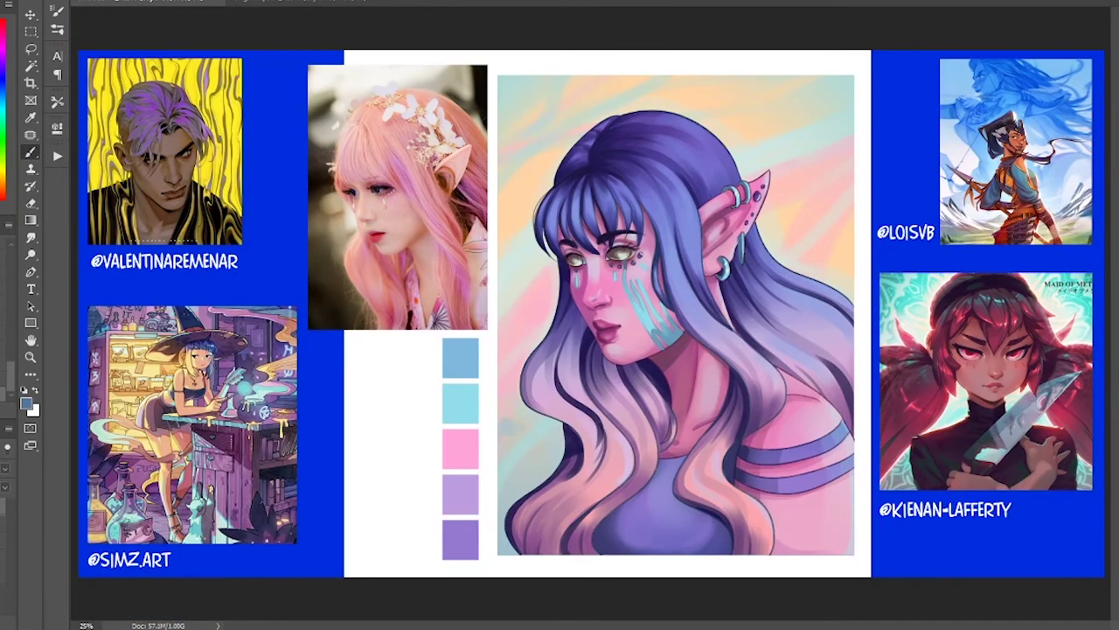
{"action": "left_click", "coordinate": [757, 113], "text": "alt"}
{"action": "right_click", "coordinate": [685, 149], "text": "alt"}
{"action": "left_click_drag", "start_coordinate": [710, 158], "coordinate": [678, 146]}
{"action": "key", "text": "ctrl+z"}
{"action": "right_click", "coordinate": [687, 148], "text": "alt"}
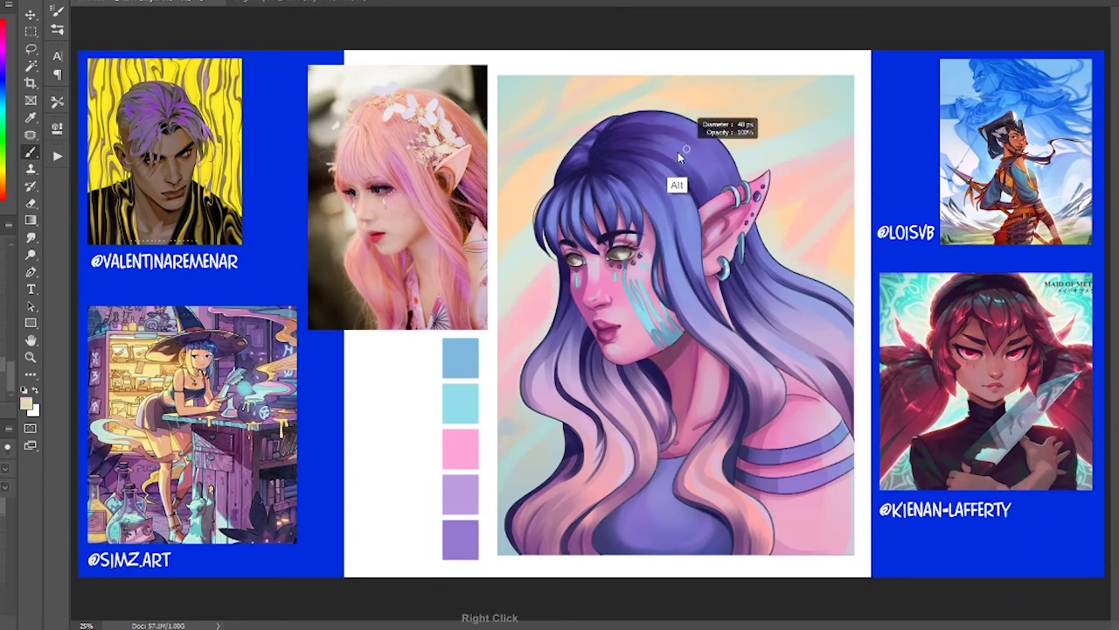
{"action": "key", "text": "ctrl+z"}
Step: Refine the lower lip's edge and the skin around the mouth with pinks sampled from the face
{"action": "key", "text": "ctrl+plus"}
{"action": "key", "text": "ctrl+plus"}
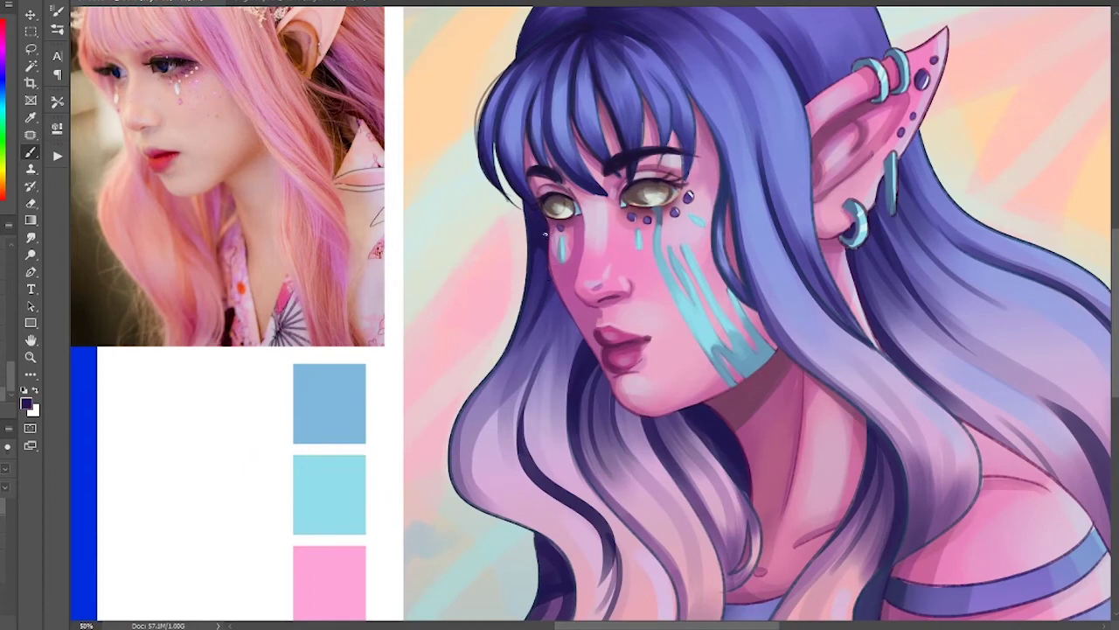
{"action": "left_click", "coordinate": [636, 374], "text": "alt"}
{"action": "right_click", "coordinate": [634, 379], "text": "alt"}
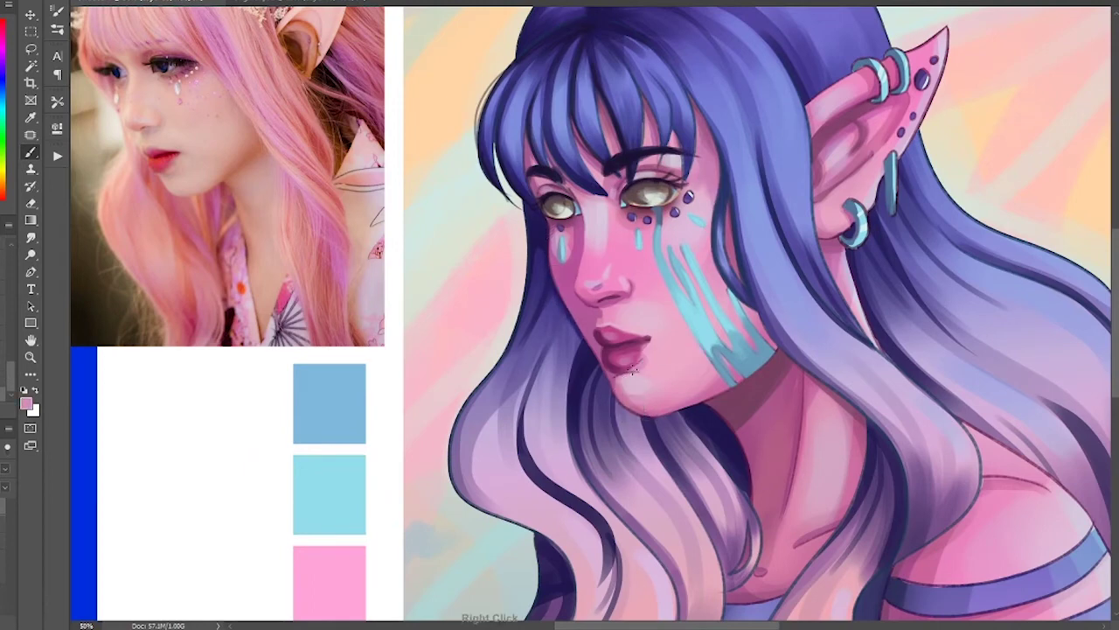
{"action": "left_click", "coordinate": [632, 379], "text": "alt"}
{"action": "left_click_drag", "start_coordinate": [612, 375], "coordinate": [627, 374]}
{"action": "right_click", "coordinate": [636, 380], "text": "alt"}
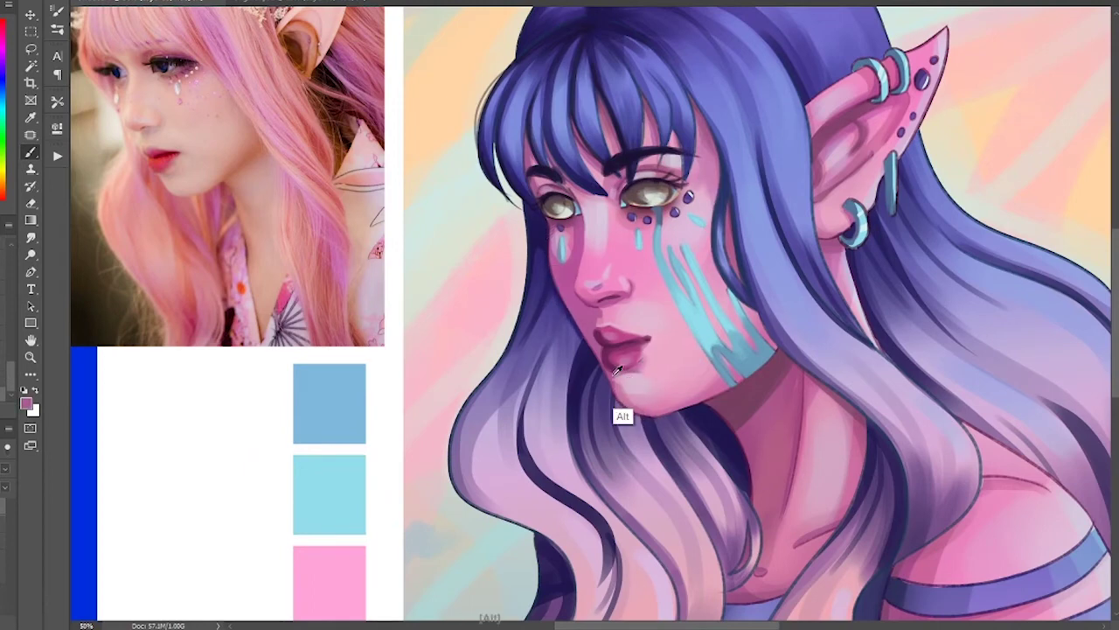
{"action": "left_click", "coordinate": [585, 316], "text": "alt"}
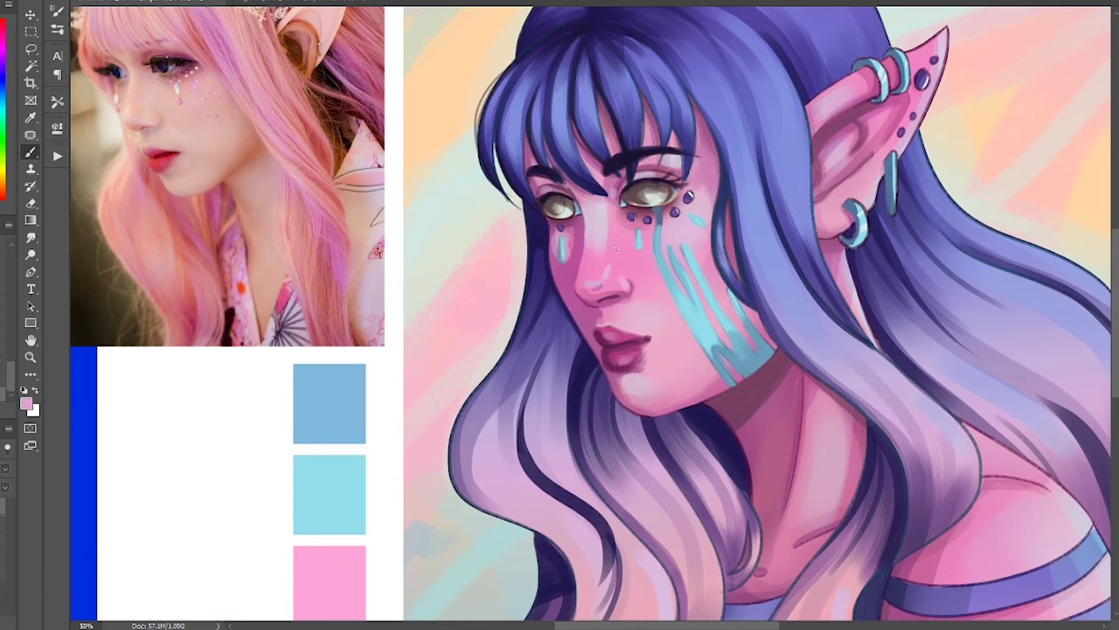
Step: Touch up the lower earrings with sampled teal, and add thin navy flyaway strands along the outside of the wavy hair
{"action": "left_click", "coordinate": [890, 194], "text": "alt"}
{"action": "left_click", "coordinate": [856, 244], "text": "alt"}
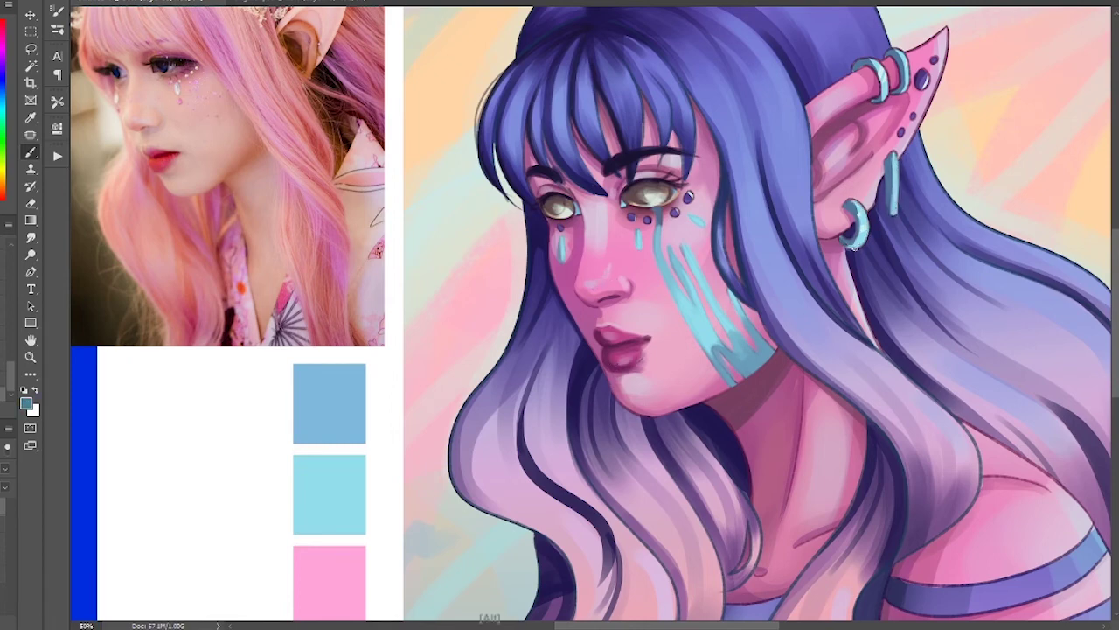
{"action": "left_click", "coordinate": [535, 254], "text": "alt"}
{"action": "key", "text": "ctrl+z"}
{"action": "left_click_drag", "start_coordinate": [530, 350], "coordinate": [498, 453]}
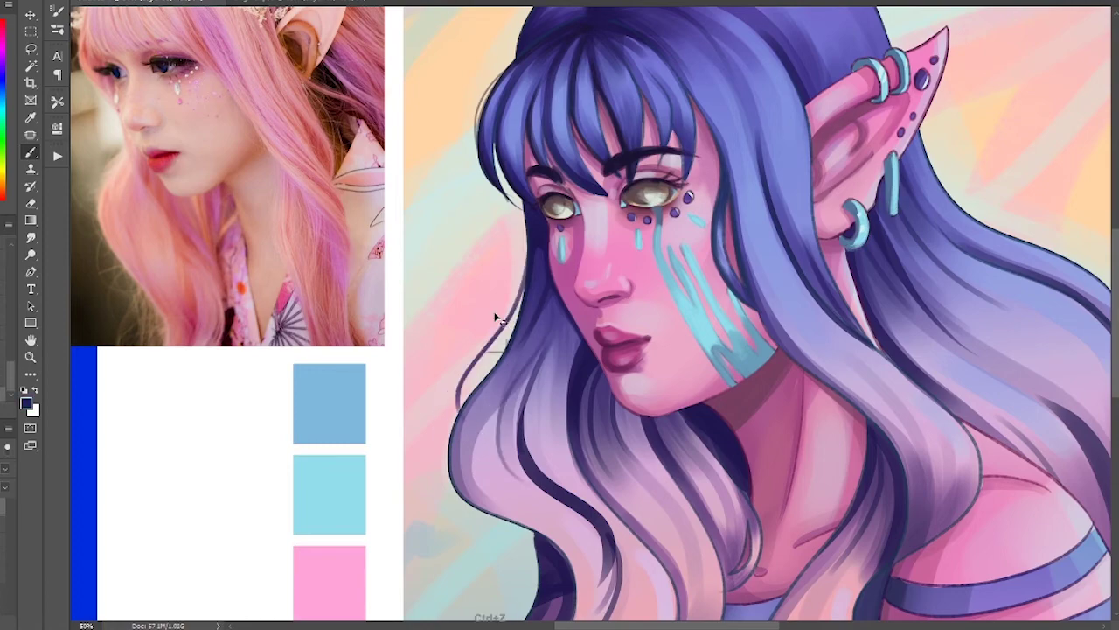
{"action": "key", "text": "ctrl+minus"}
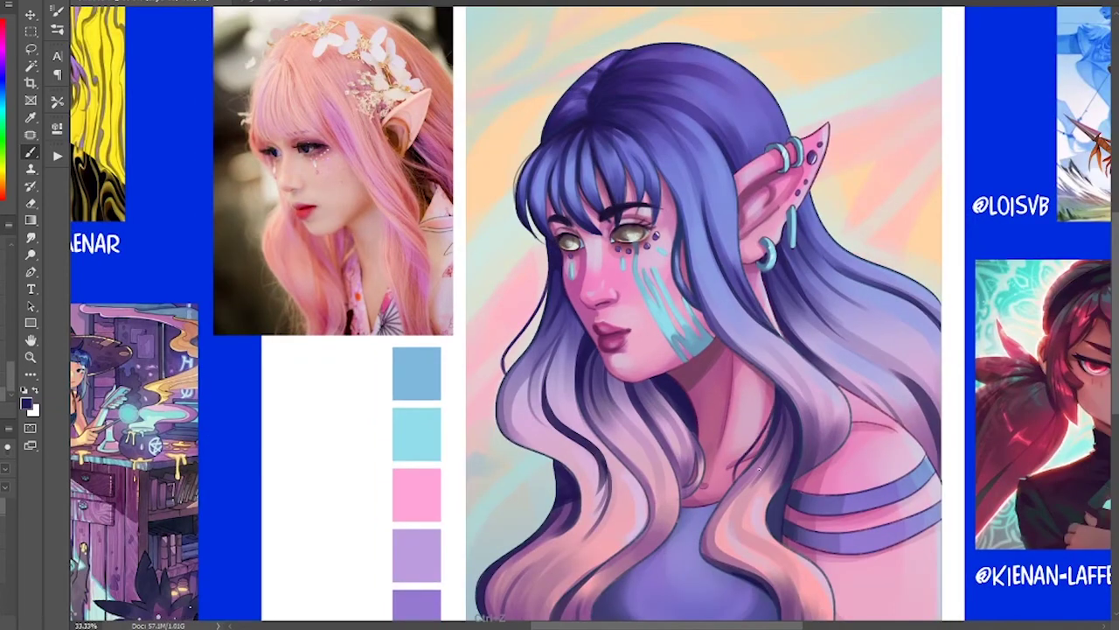
{"action": "key", "text": "ctrl+minus"}
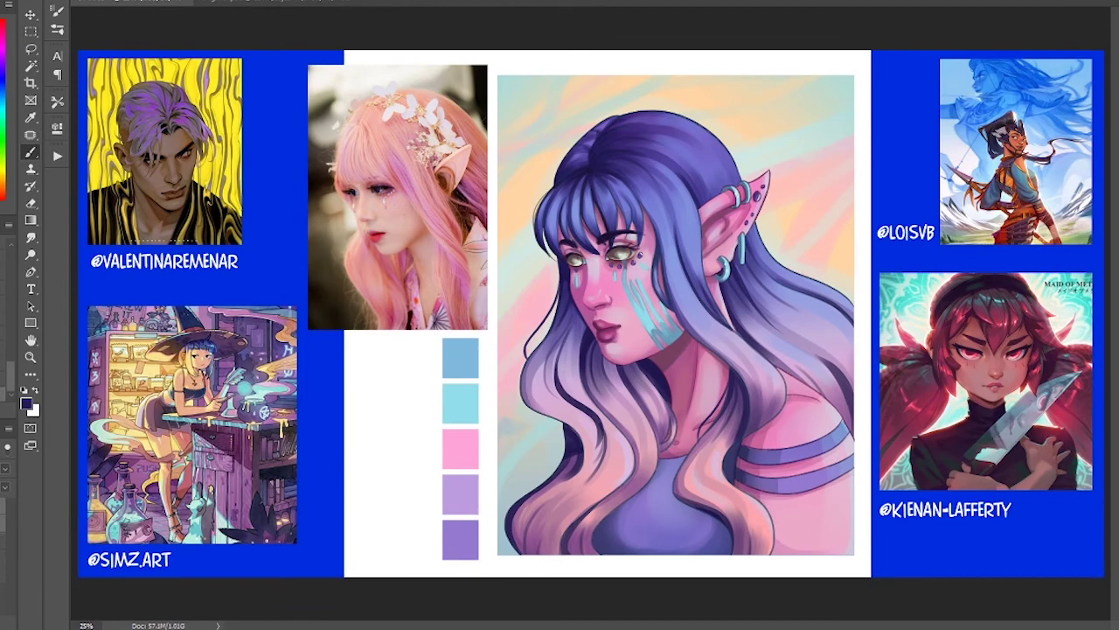
Step: Duplicate the artwork layer and apply Add Noise at 2.49% with Gaussian distribution
{"action": "key", "text": "ctrl+j"}
{"action": "left_click", "coordinate": [58, 0]}
{"action": "mouse_move", "coordinate": [169, 142]}
{"action": "left_click", "coordinate": [249, 141]}
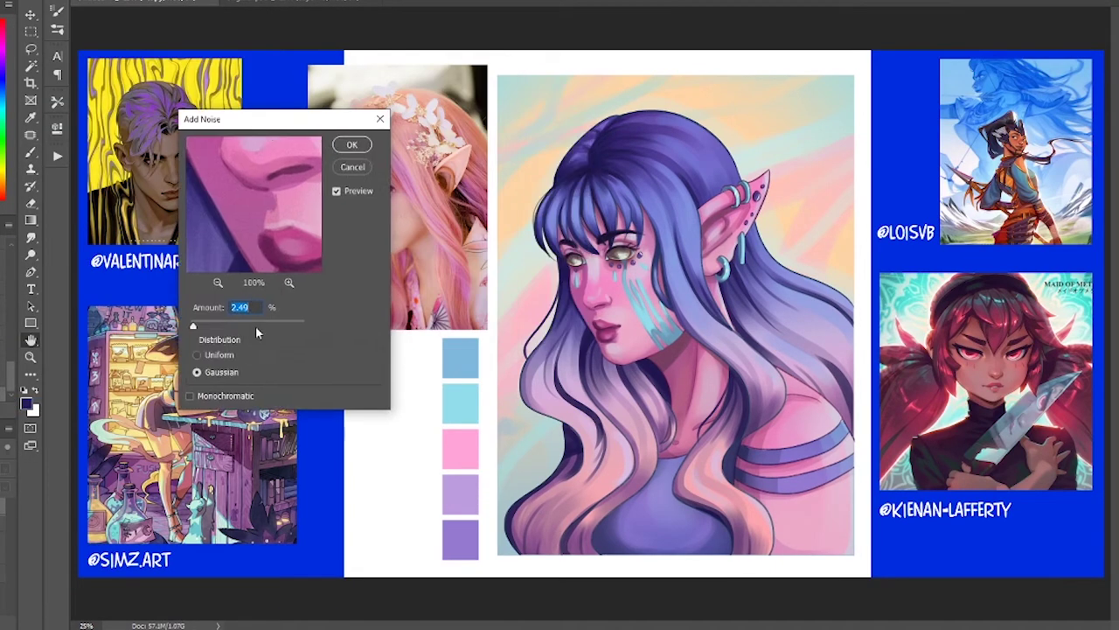
{"action": "left_click", "coordinate": [354, 147]}
Step: Try several filter colours in Photo Filter and apply one to the artwork at 12% density
{"action": "left_click", "coordinate": [0, 0]}
{"action": "mouse_move", "coordinate": [2, 0]}
{"action": "left_click", "coordinate": [103, 91]}
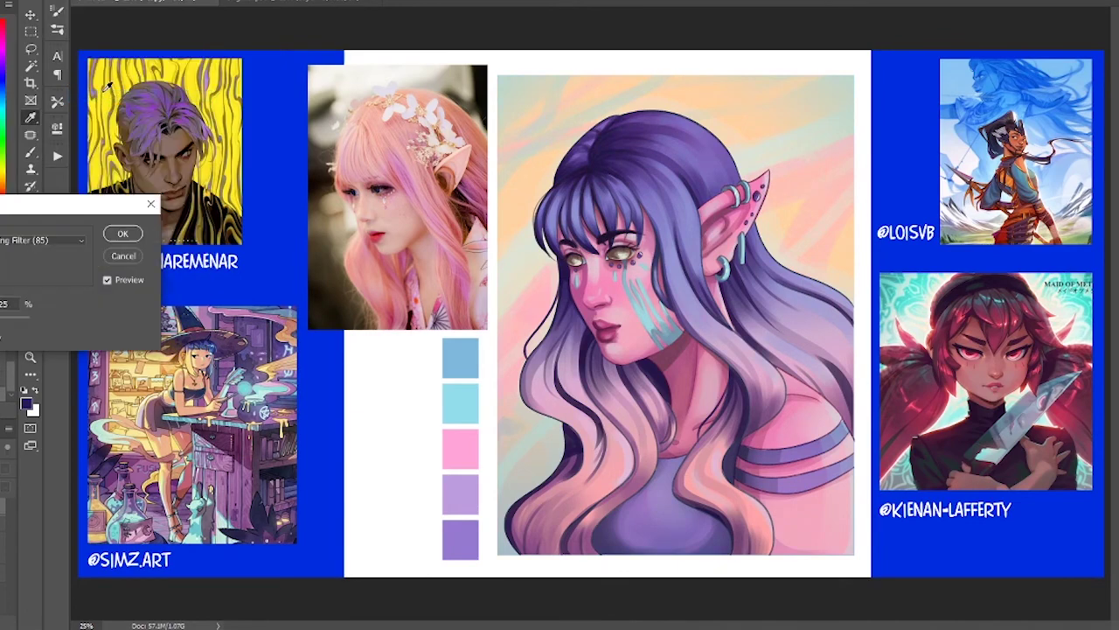
{"action": "left_click", "coordinate": [12, 244]}
{"action": "left_click", "coordinate": [34, 291]}
{"action": "left_click", "coordinate": [13, 242]}
{"action": "left_click", "coordinate": [33, 364]}
{"action": "left_click", "coordinate": [44, 241]}
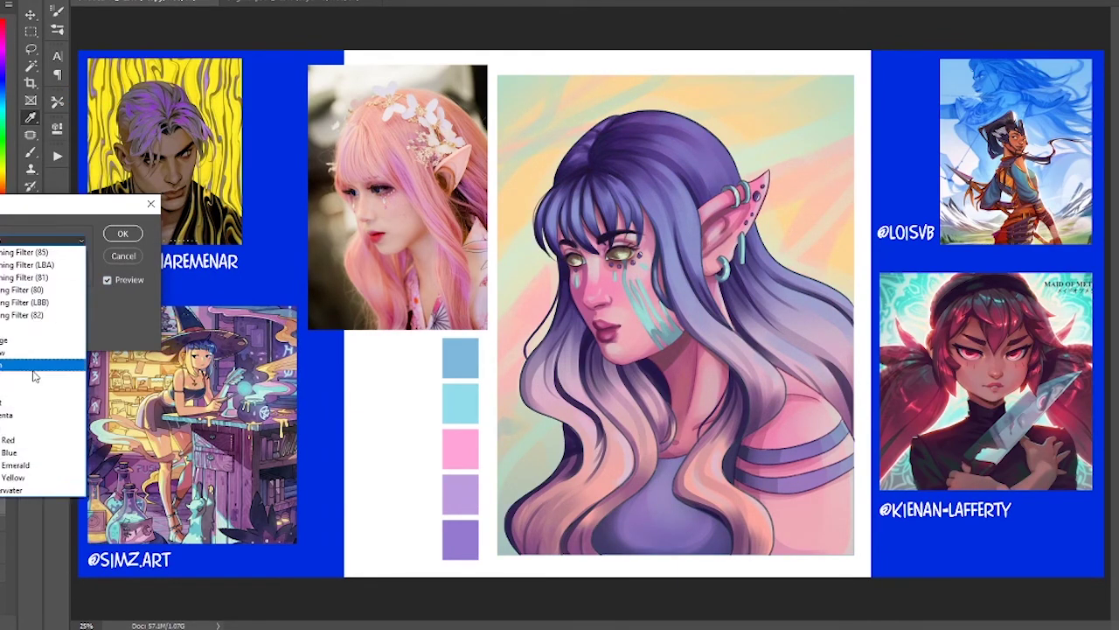
{"action": "left_click", "coordinate": [33, 403]}
{"action": "left_click", "coordinate": [43, 241]}
{"action": "left_click", "coordinate": [33, 427]}
{"action": "left_click", "coordinate": [44, 241]}
{"action": "left_click", "coordinate": [35, 291]}
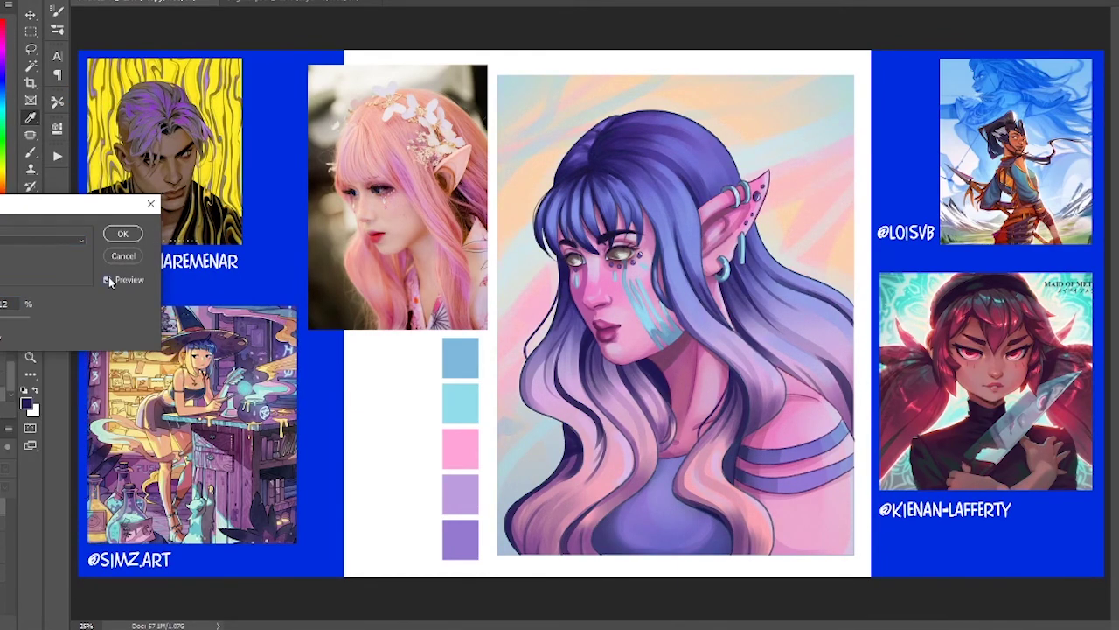
{"action": "left_click", "coordinate": [123, 234]}
Step: Apply Color Balance to the artwork's midtones with levels of +14, 0 and -19
{"action": "left_click", "coordinate": [0, 0]}
{"action": "mouse_move", "coordinate": [2, 0]}
{"action": "left_click", "coordinate": [103, 68]}
{"action": "mouse_move", "coordinate": [48, 146]}
{"action": "left_mouse_down"}
{"action": "mouse_move", "coordinate": [62, 153]}
{"action": "mouse_move", "coordinate": [36, 148]}
{"action": "left_mouse_up"}
{"action": "left_click_drag", "start_coordinate": [48, 115], "coordinate": [58, 116]}
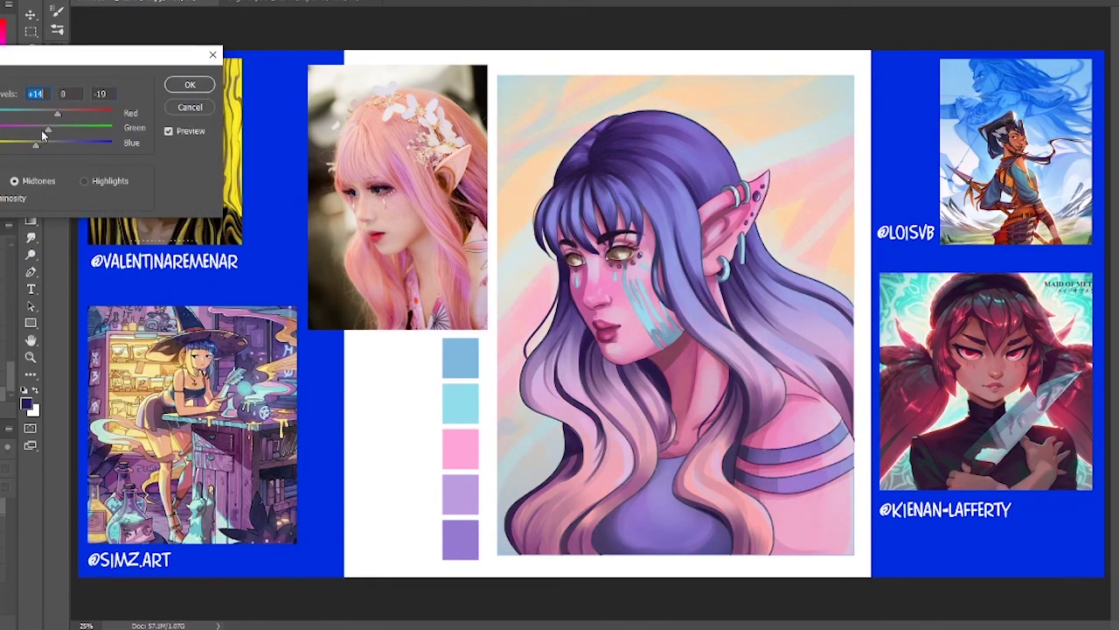
{"action": "key", "text": "Return"}
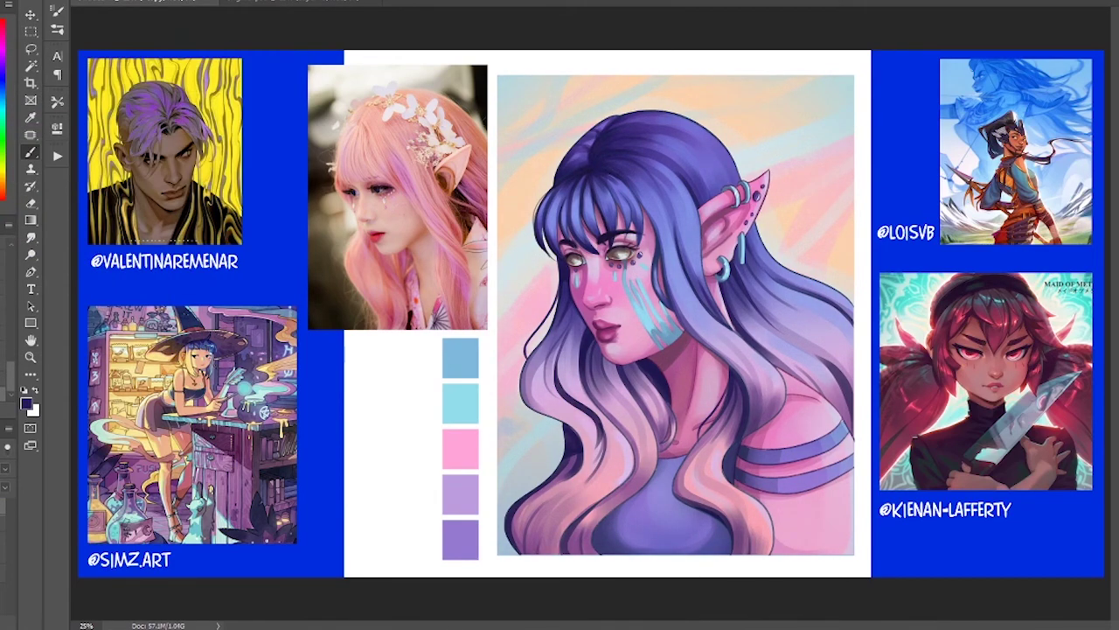
Step: Brush soft light purple over the hair's crown, back locks and lower waves
{"action": "right_click", "coordinate": [0, 508]}
{"action": "left_click", "coordinate": [9, 218]}
{"action": "left_click", "coordinate": [0, 70]}
{"action": "left_click", "coordinate": [0, 0]}
{"action": "left_click", "coordinate": [11, 200]}
{"action": "left_click_drag", "start_coordinate": [614, 179], "coordinate": [700, 149]}
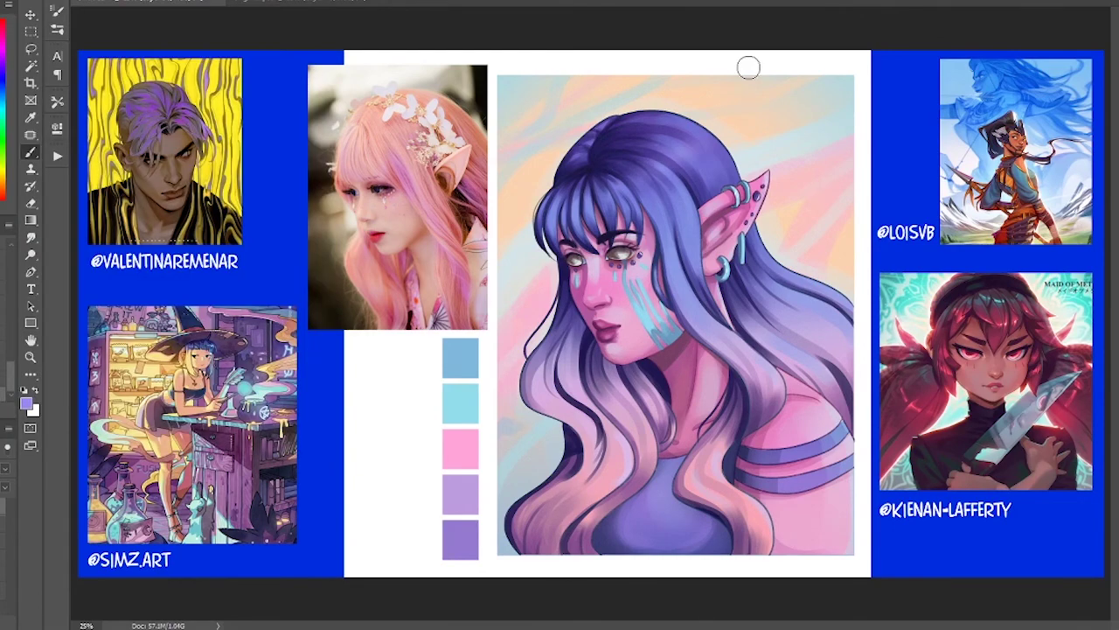
{"action": "left_click_drag", "start_coordinate": [588, 199], "coordinate": [692, 161]}
{"action": "left_click_drag", "start_coordinate": [795, 295], "coordinate": [834, 336]}
{"action": "left_click_drag", "start_coordinate": [630, 406], "coordinate": [579, 440]}
Step: Brush soft pink sampled from the palette swatch across the eyes and nose bridge
{"action": "left_click", "coordinate": [460, 449], "text": "alt"}
{"action": "left_click_drag", "start_coordinate": [574, 261], "coordinate": [639, 253]}
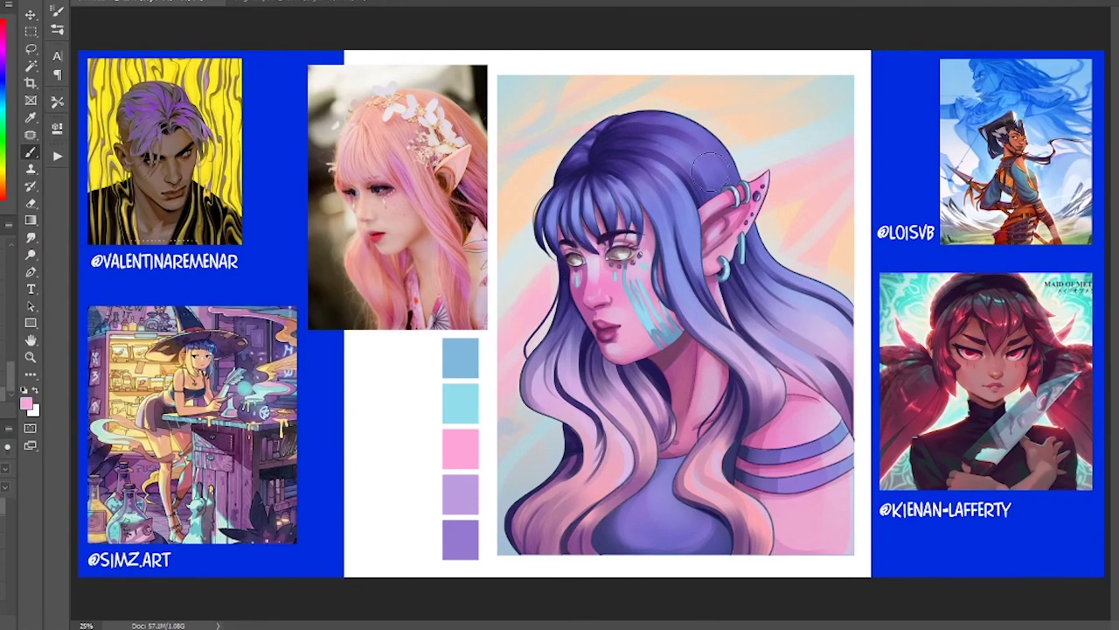